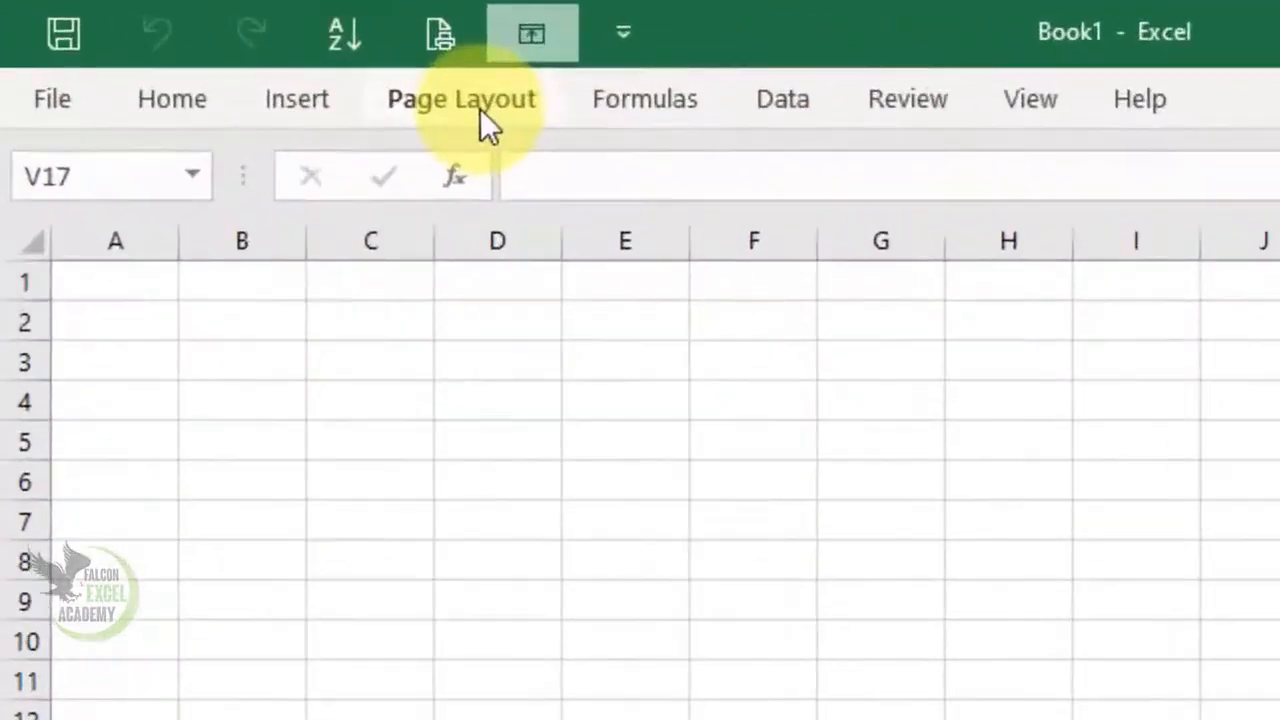
Set the worksheet's paper size to A4 (8.27" x 11.69")
{"action": "left_click", "coordinate": [482, 122]}
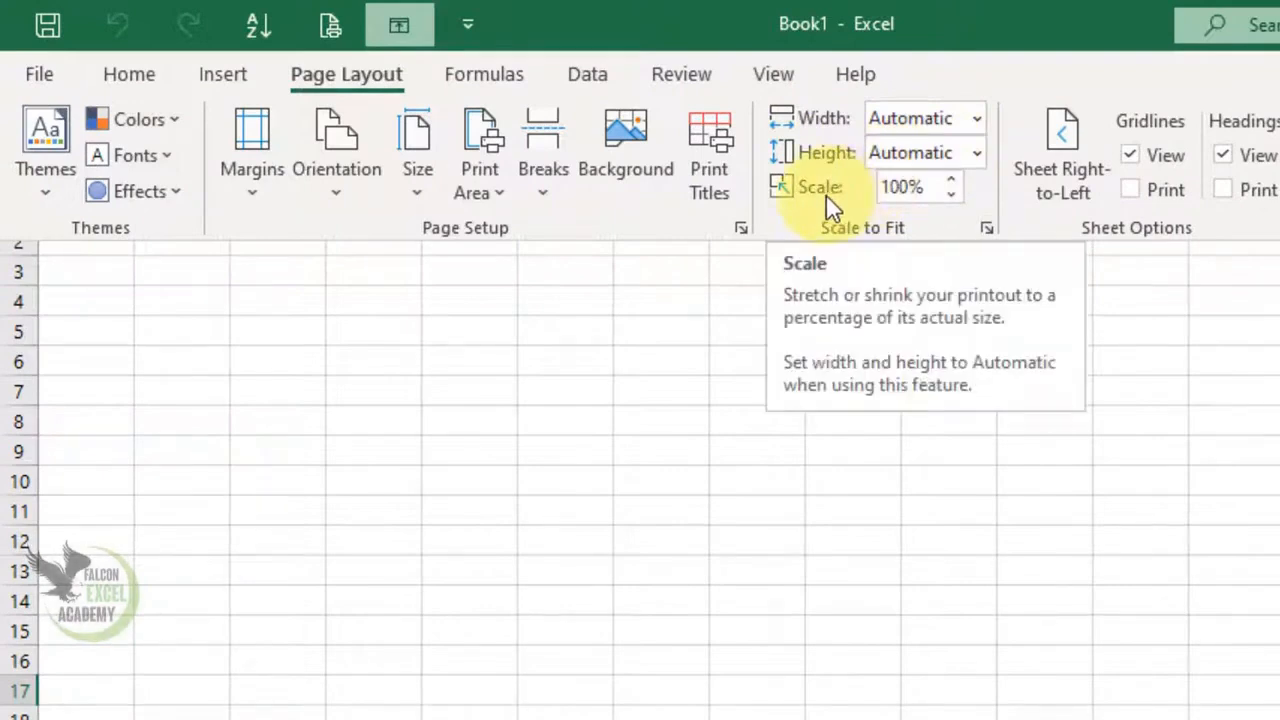
{"action": "left_click", "coordinate": [688, 348]}
{"action": "left_click", "coordinate": [363, 72]}
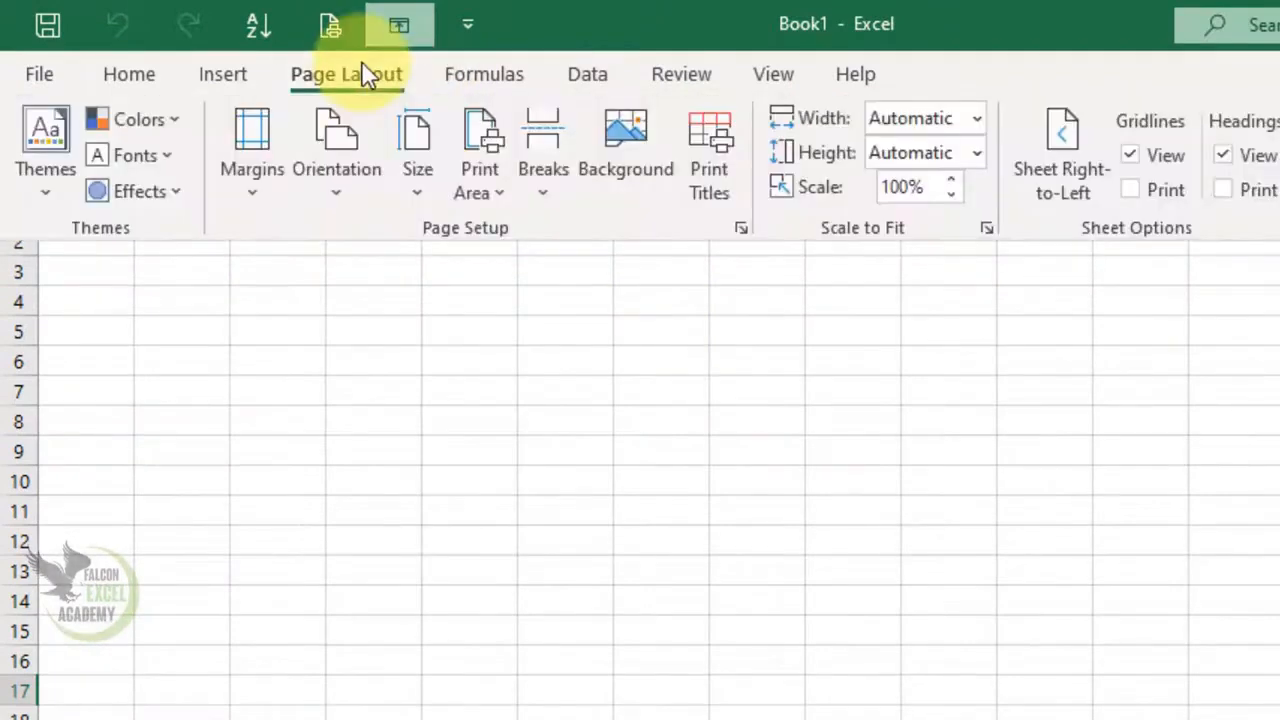
{"action": "left_click", "coordinate": [433, 185]}
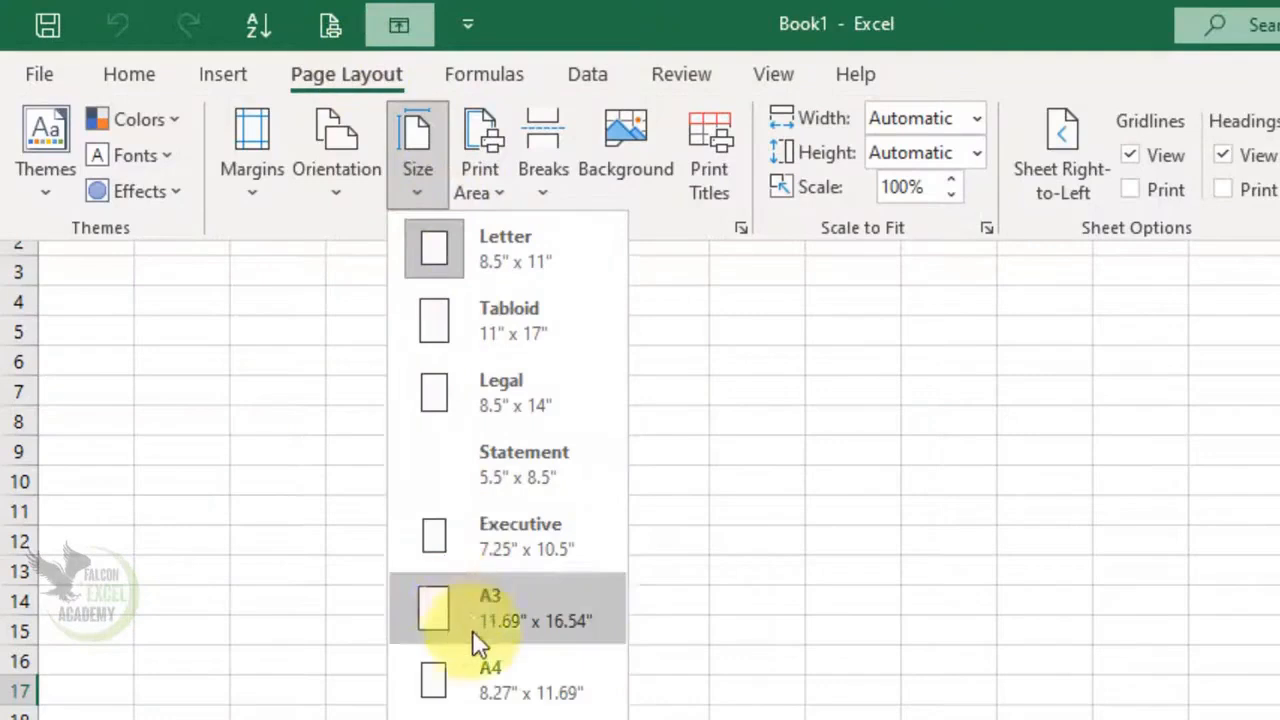
{"action": "left_click", "coordinate": [503, 690]}
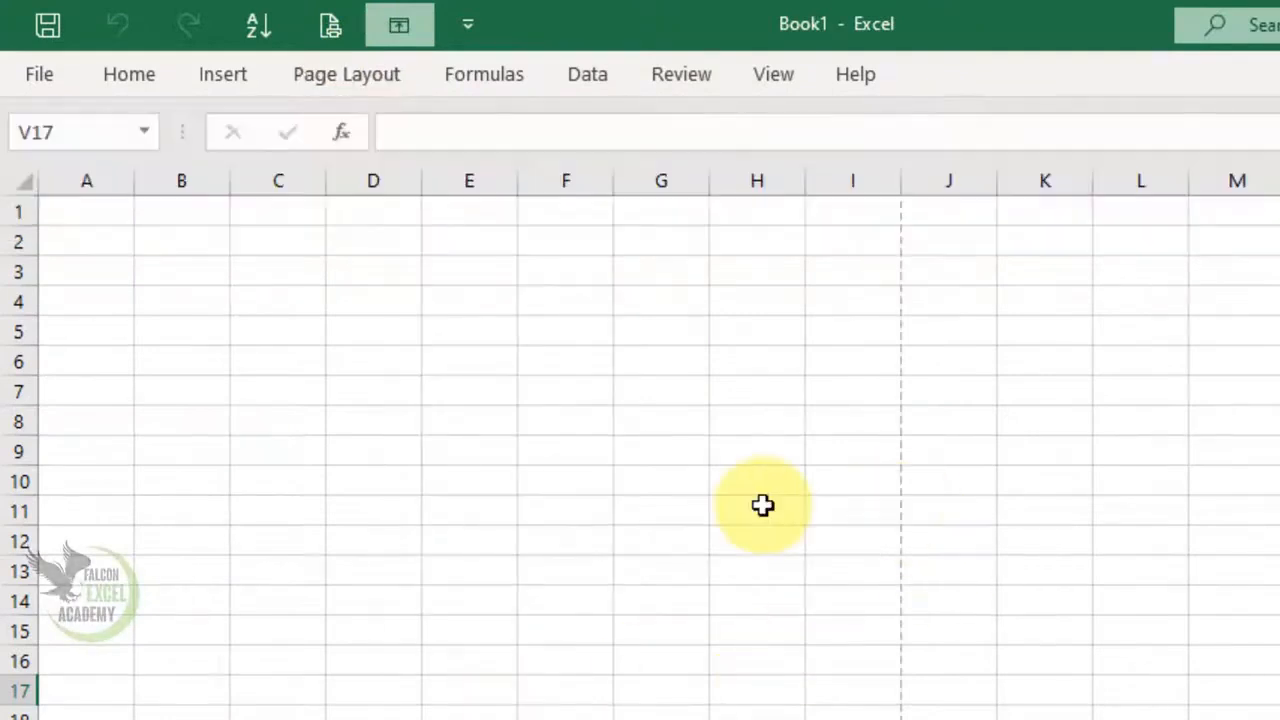
{"action": "left_click", "coordinate": [565, 360]}
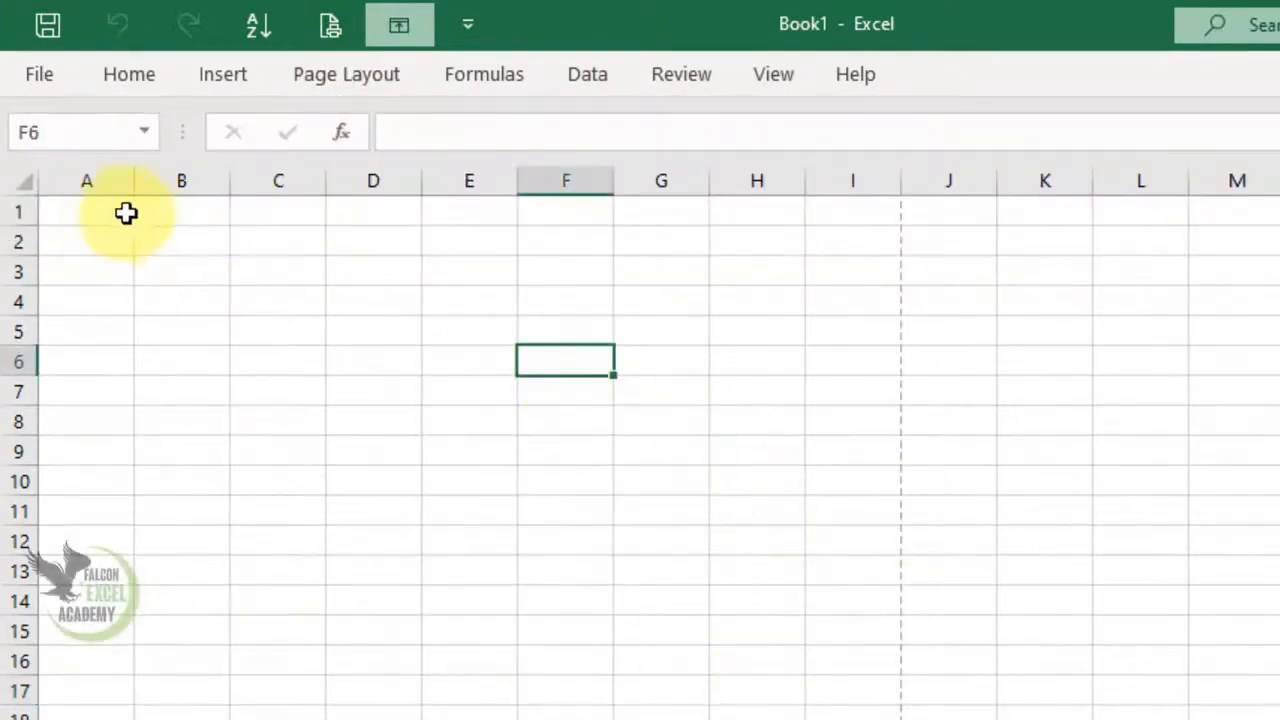
Examine which columns fit on one A4 page by selecting A1:I1 and checking cells on either side of the page break
{"action": "scroll", "coordinate": [341, 250], "scroll_direction": "up", "scroll_amount": 5}
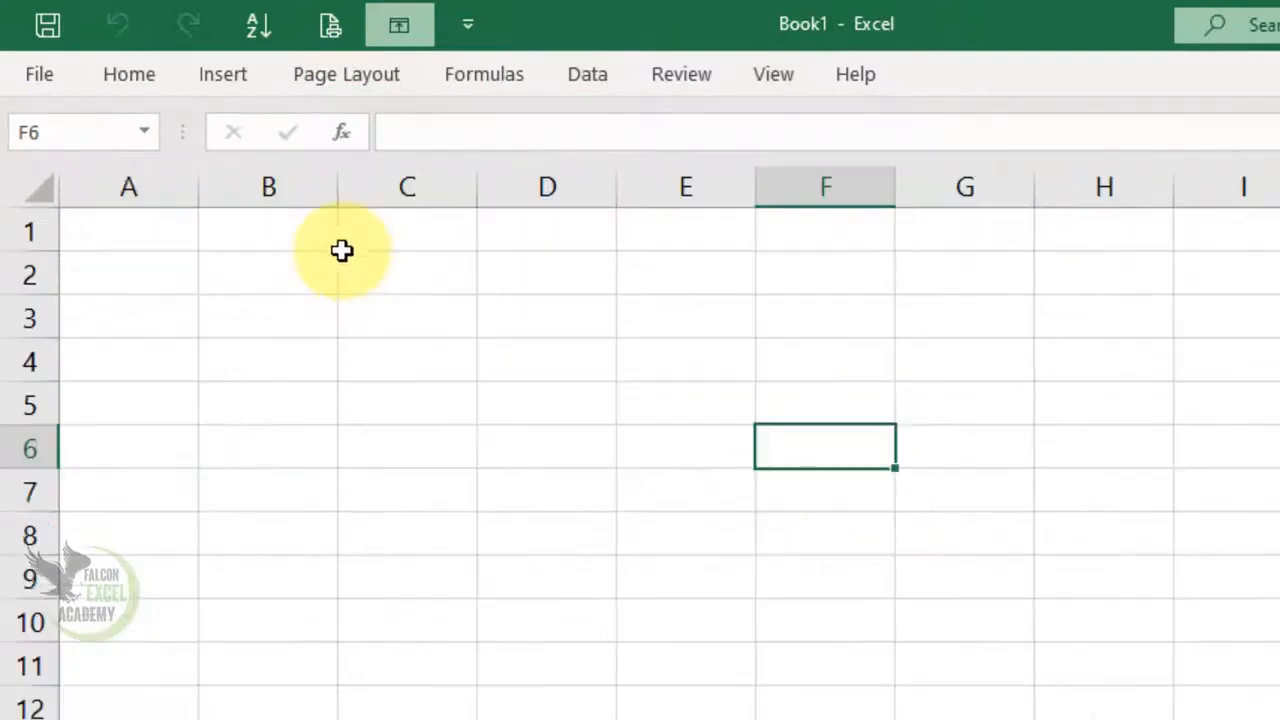
{"action": "scroll", "coordinate": [341, 250], "scroll_direction": "up", "scroll_amount": 2}
{"action": "left_click_drag", "start_coordinate": [282, 263], "coordinate": [662, 266]}
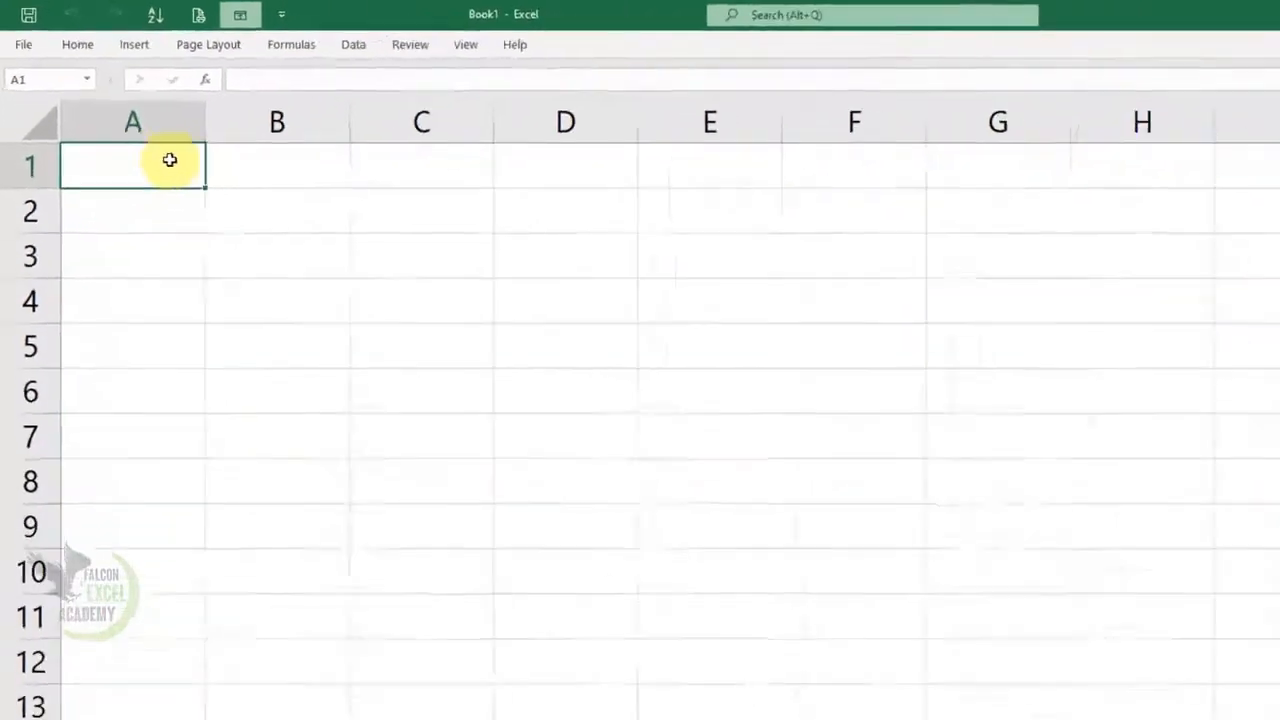
{"action": "left_click_drag", "start_coordinate": [366, 147], "coordinate": [1220, 145]}
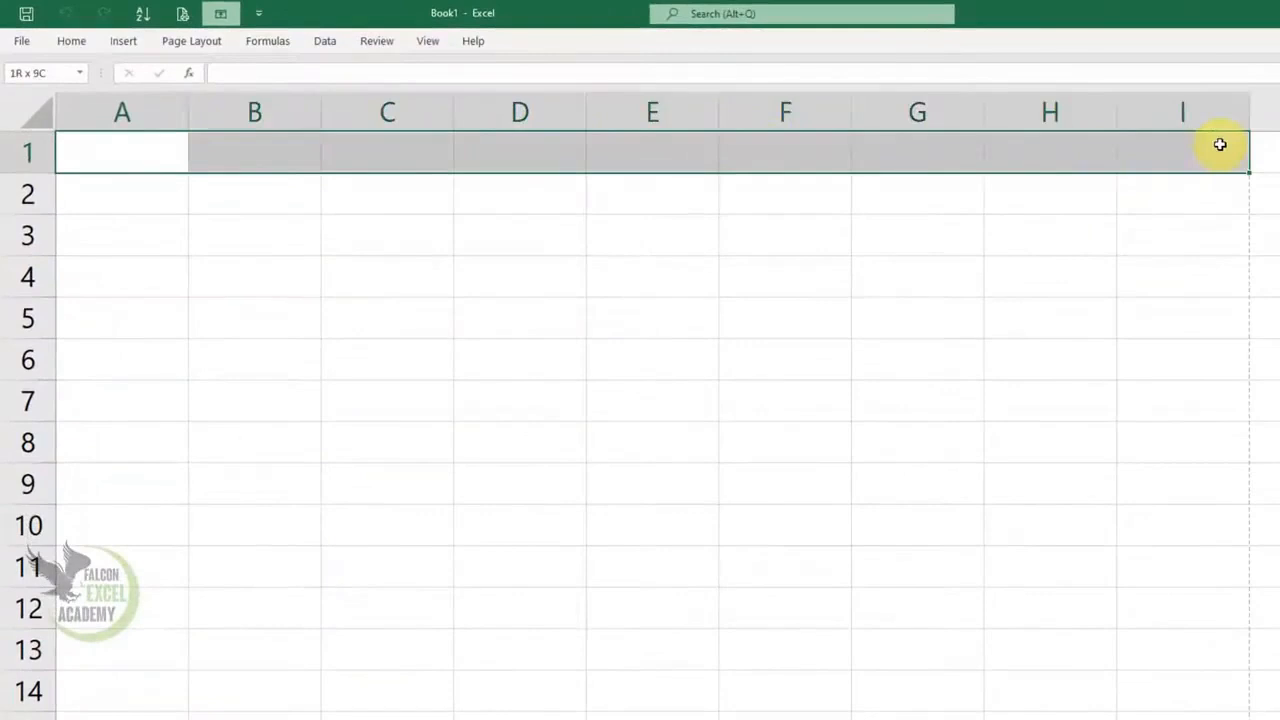
{"action": "left_click", "coordinate": [1220, 145]}
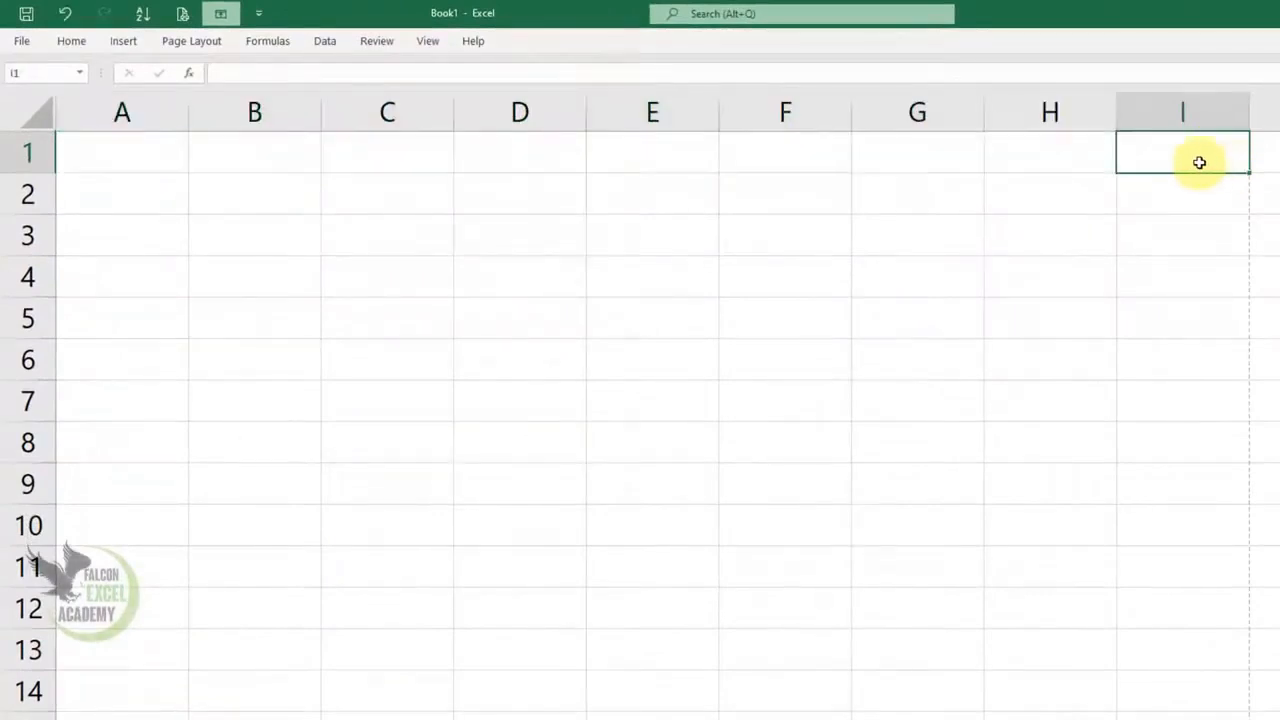
{"action": "left_click", "coordinate": [1272, 152]}
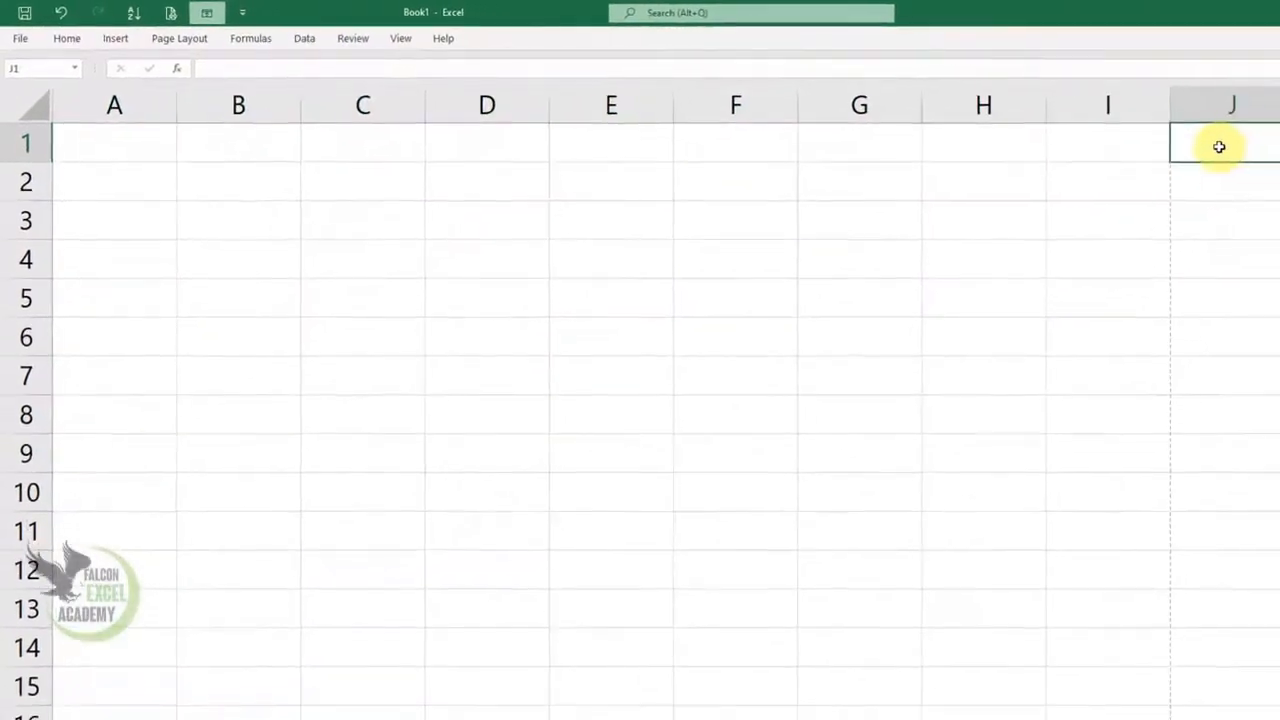
{"action": "left_click", "coordinate": [1131, 200]}
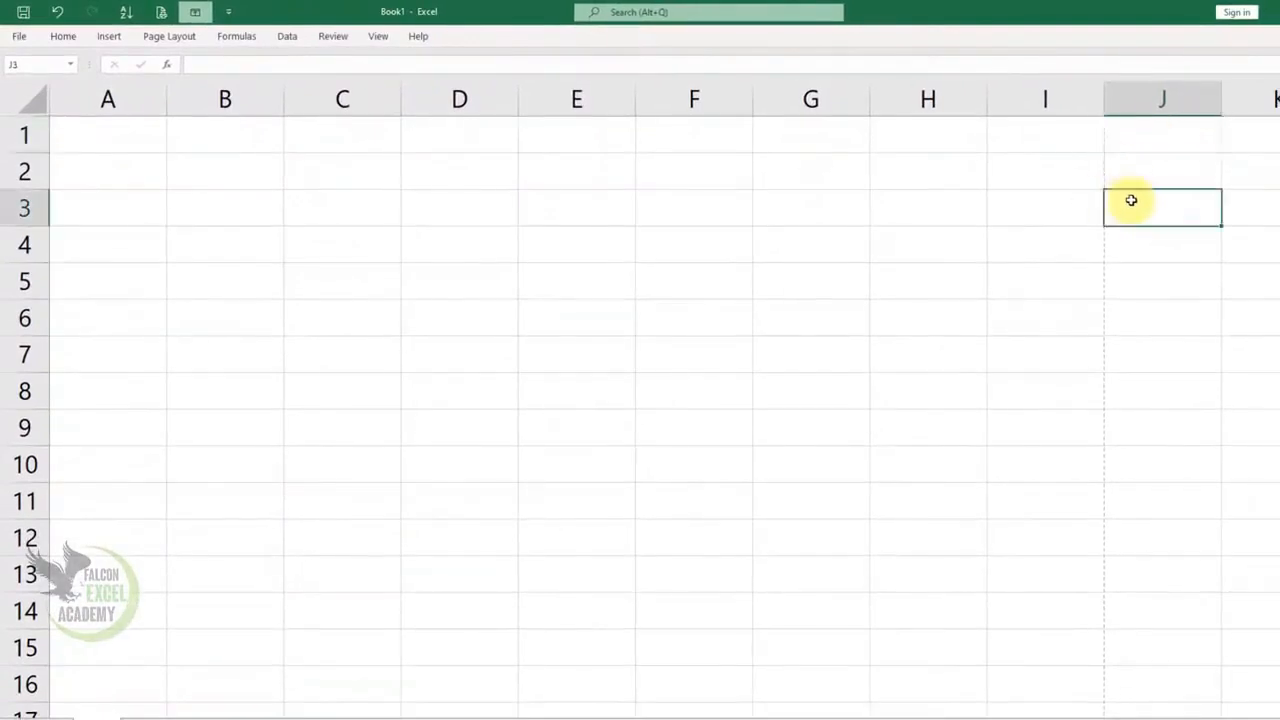
{"action": "left_click", "coordinate": [1074, 130]}
{"action": "left_click", "coordinate": [1188, 135]}
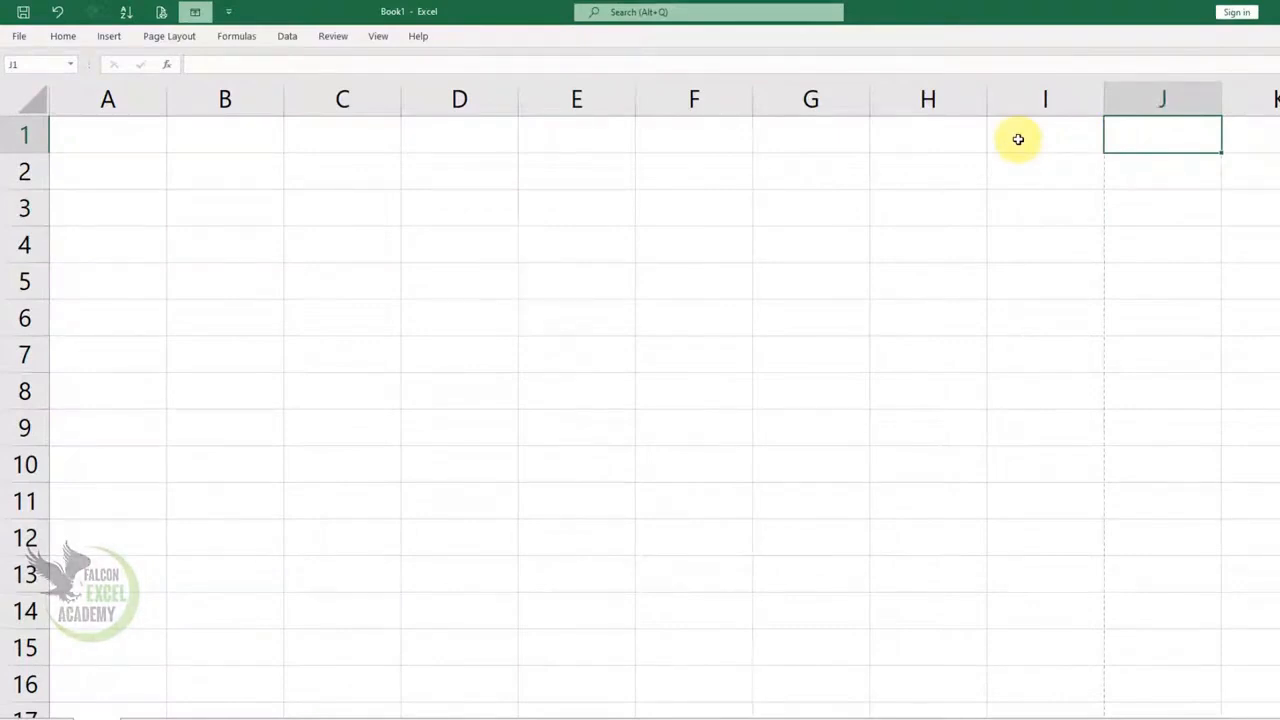
Enter June in cell A1 and autofill the month series across row 1 through April in K1
{"action": "left_click", "coordinate": [96, 137]}
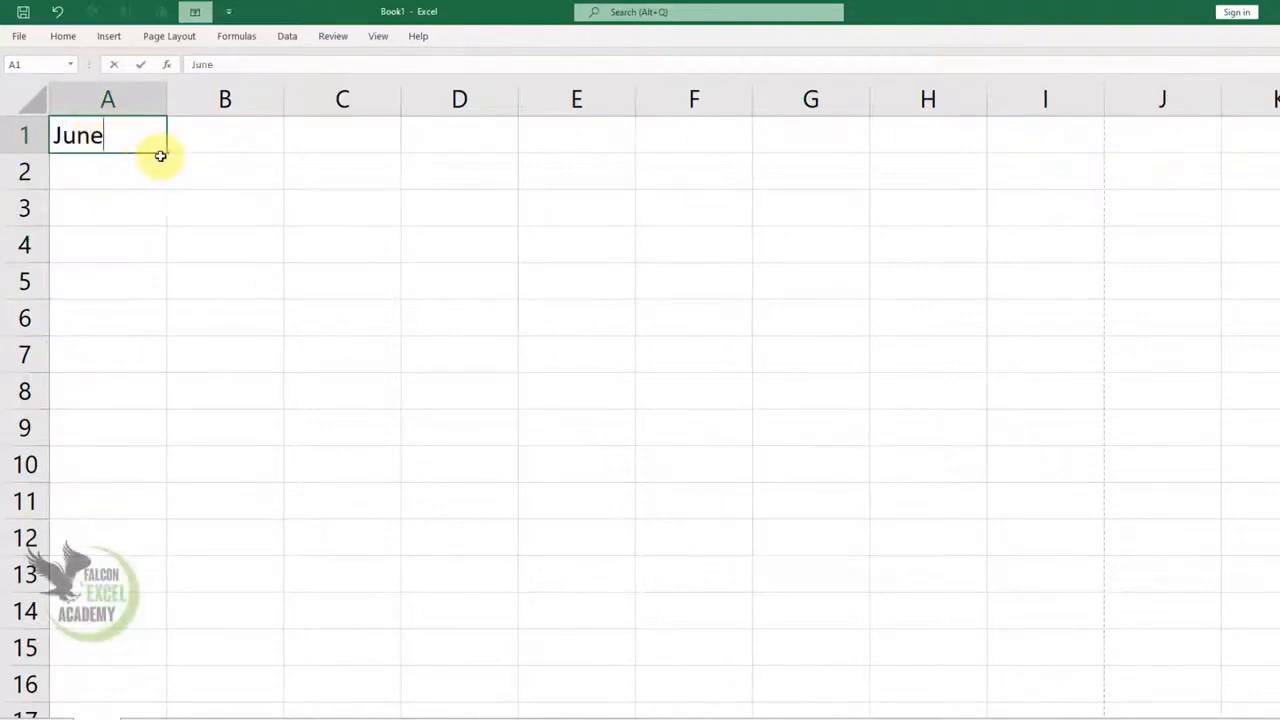
{"action": "left_click_drag", "start_coordinate": [169, 155], "coordinate": [1277, 142]}
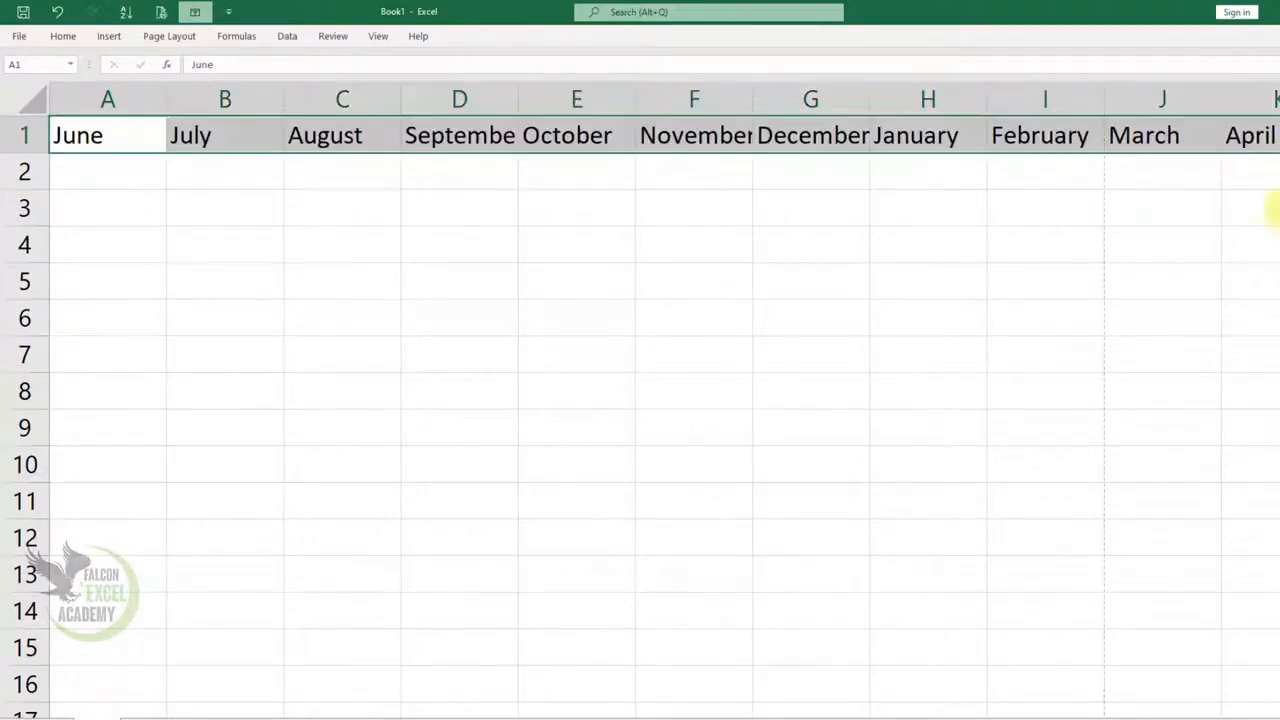
{"action": "left_click", "coordinate": [1138, 289]}
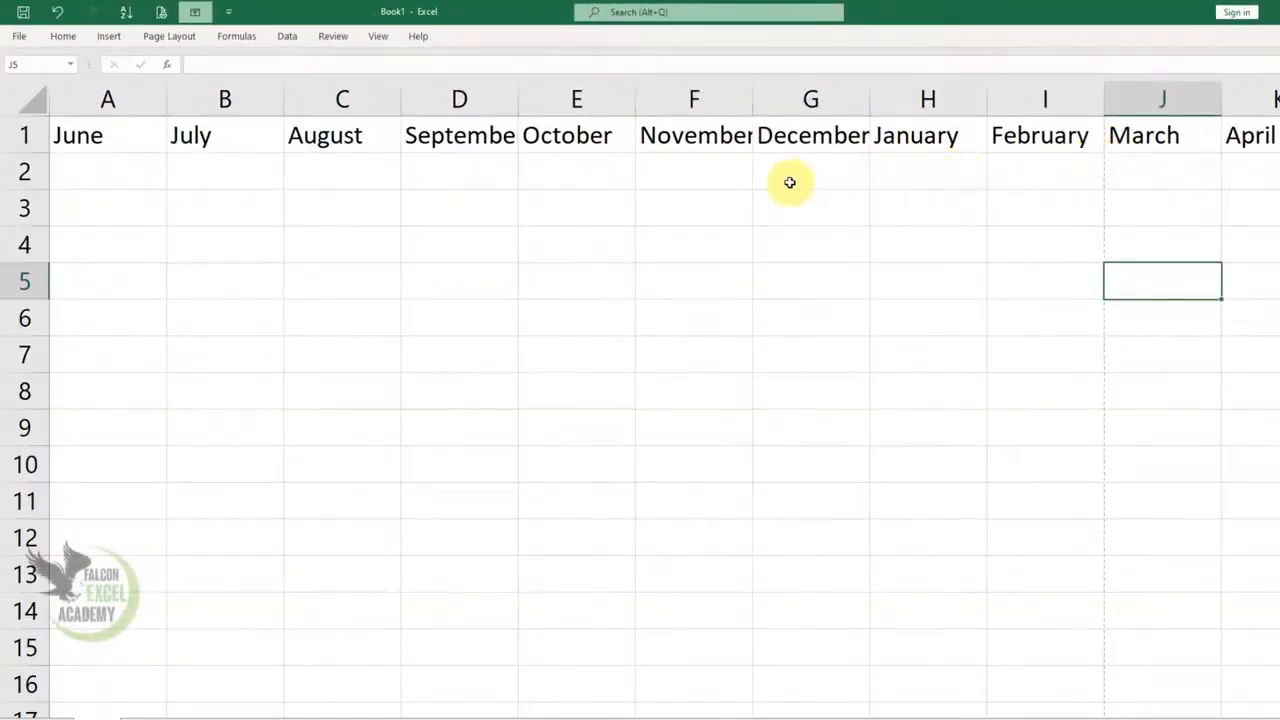
Reduce the print scale until the months from June to April in columns A through K fit on one page width
{"action": "left_click", "coordinate": [160, 40]}
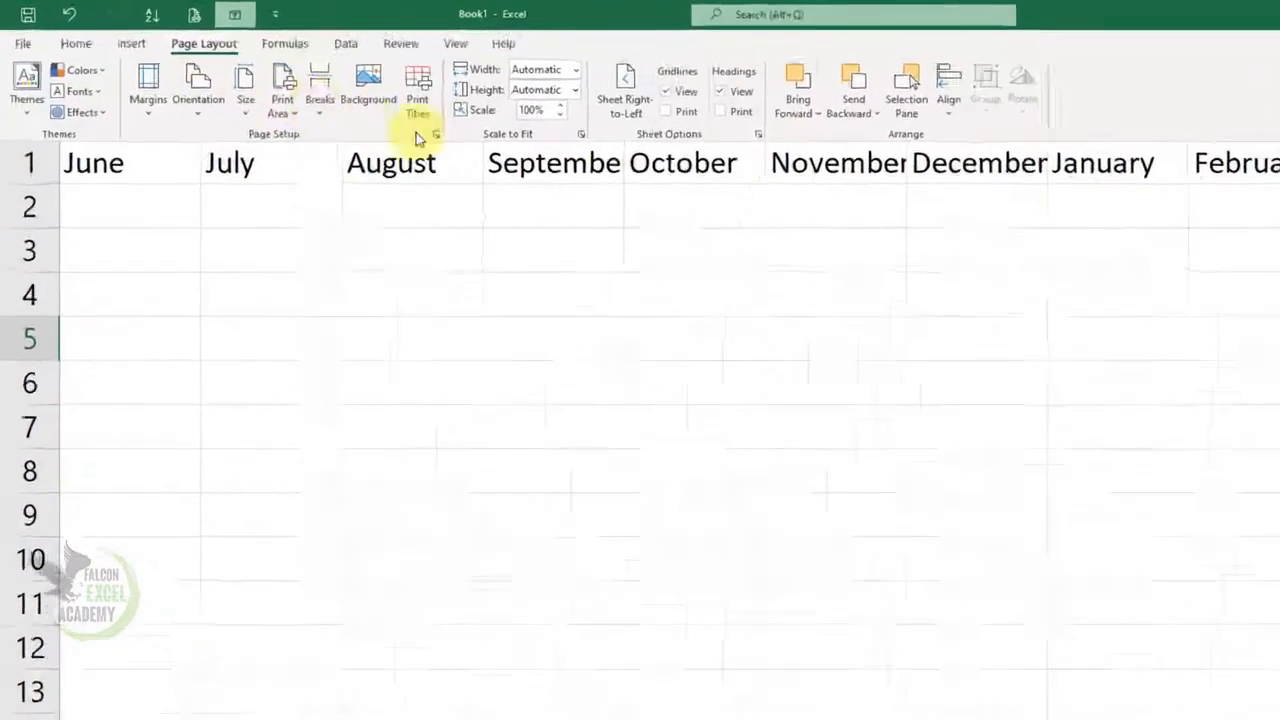
{"action": "left_click", "coordinate": [465, 95]}
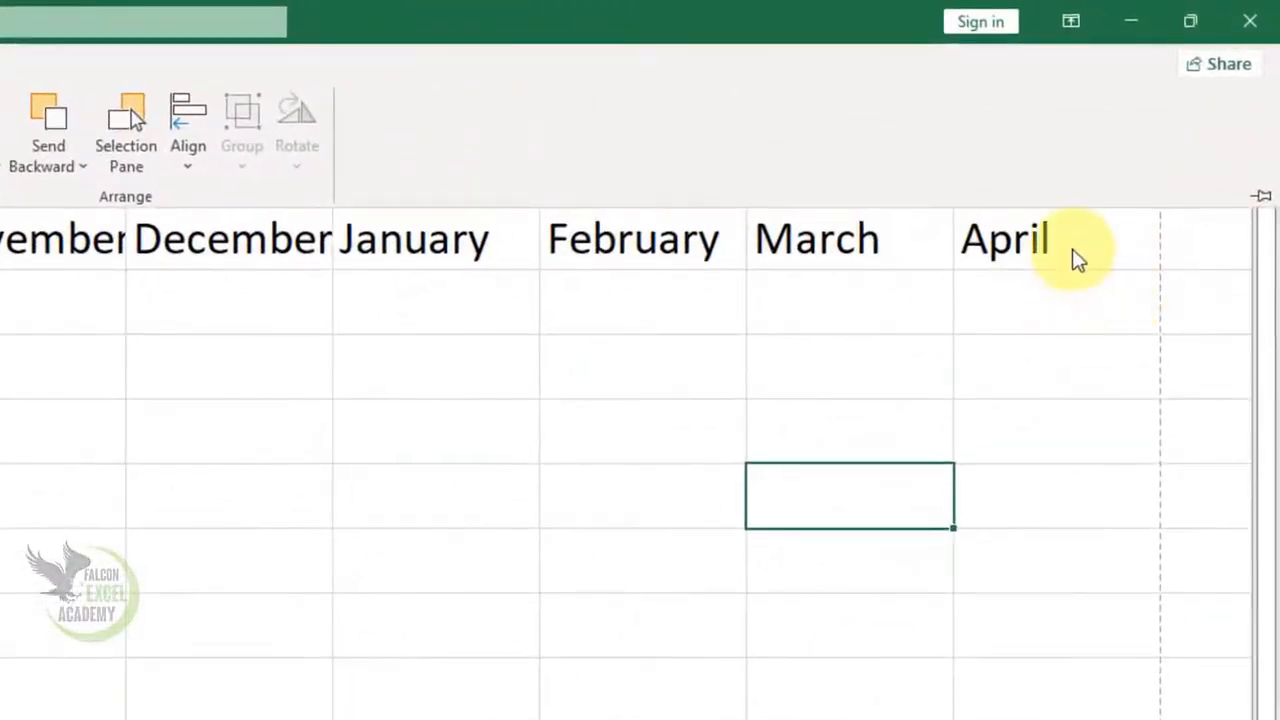
{"action": "left_click", "coordinate": [1071, 256]}
Clear the months December through April from G1:K1, keeping June through November
{"action": "left_click_drag", "start_coordinate": [1071, 249], "coordinate": [306, 243]}
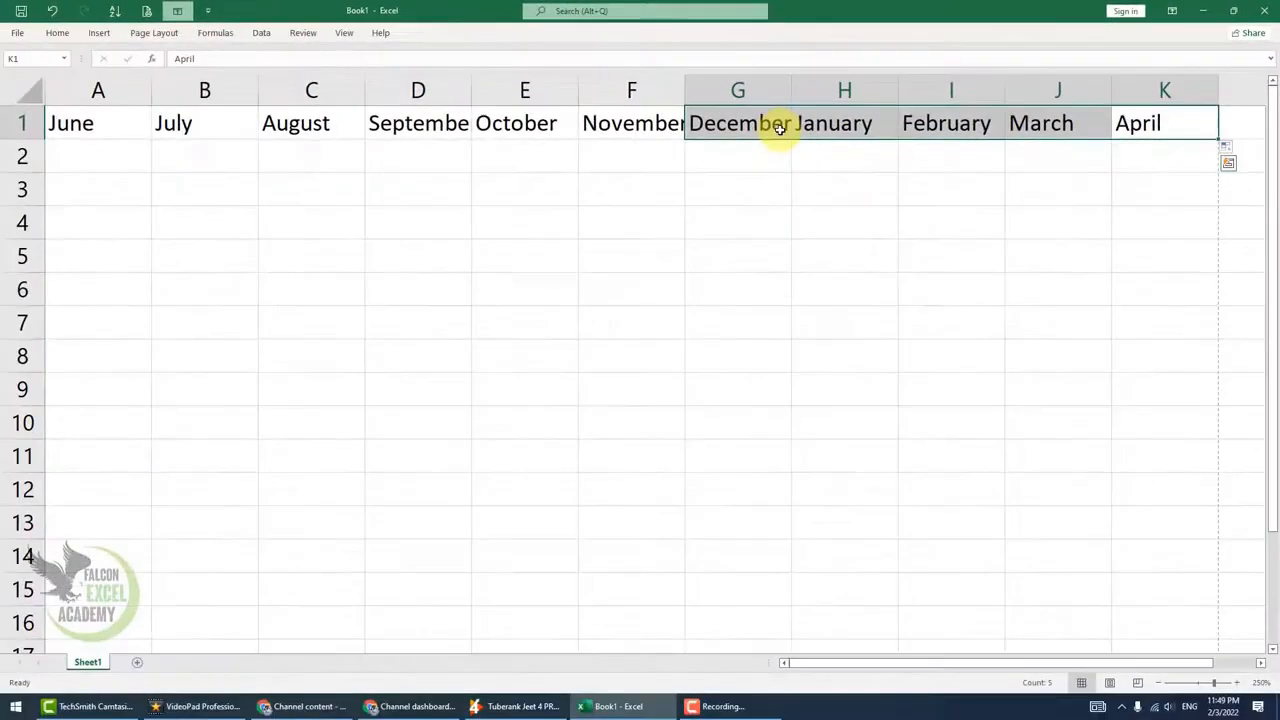
{"action": "key", "text": "Delete"}
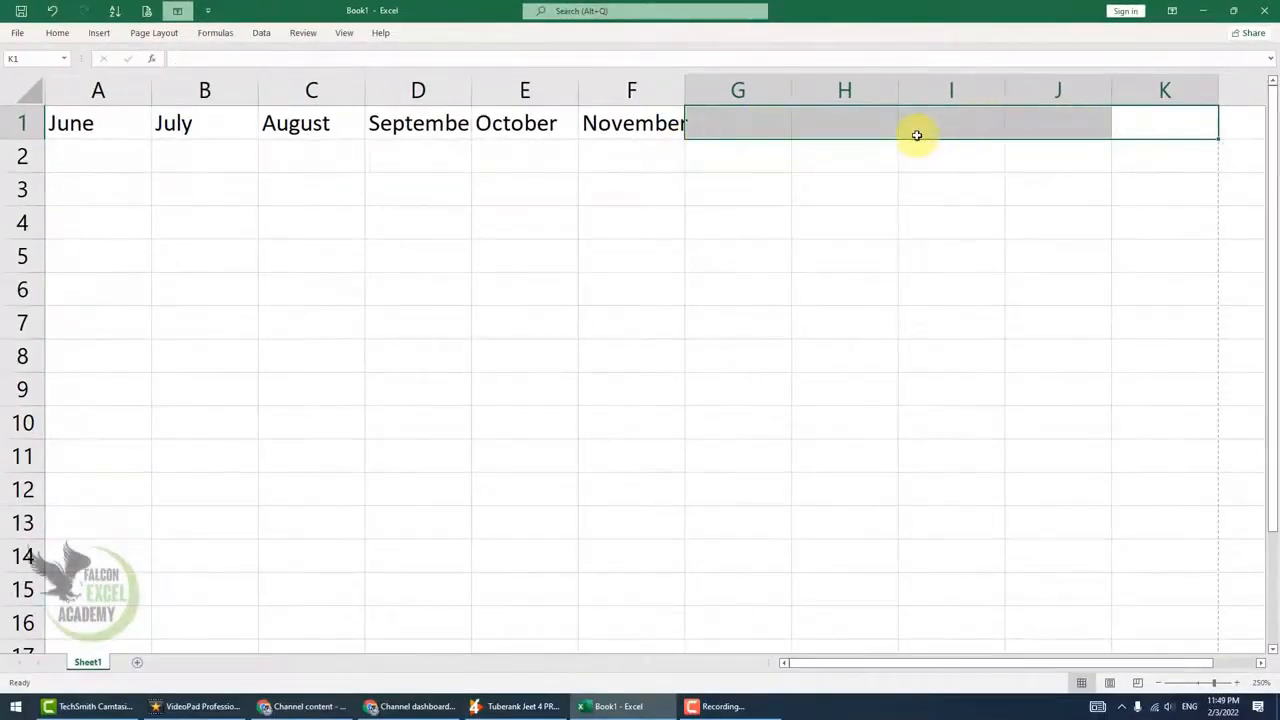
{"action": "left_click", "coordinate": [668, 128]}
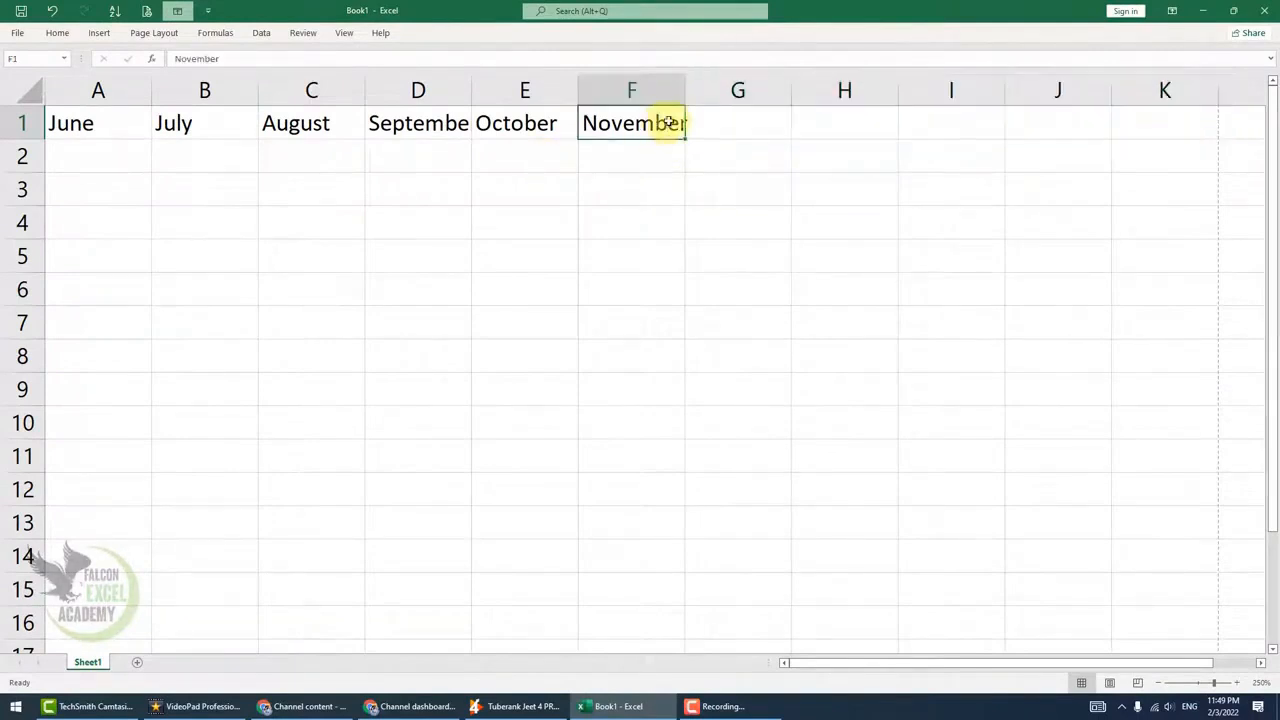
{"action": "left_click_drag", "start_coordinate": [712, 125], "coordinate": [1134, 117]}
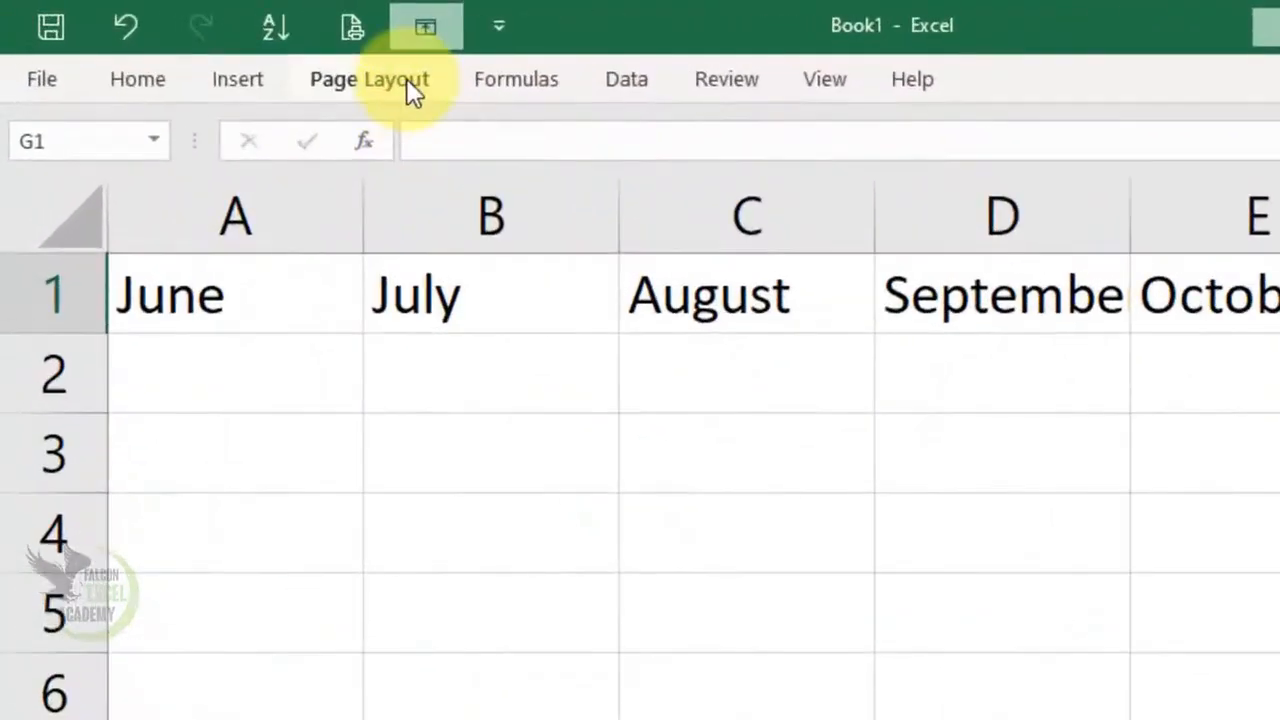
Increase the sheet's print scale to 120%
{"action": "left_click", "coordinate": [154, 32]}
{"action": "left_click", "coordinate": [1015, 192]}
{"action": "left_click", "coordinate": [1015, 192]}
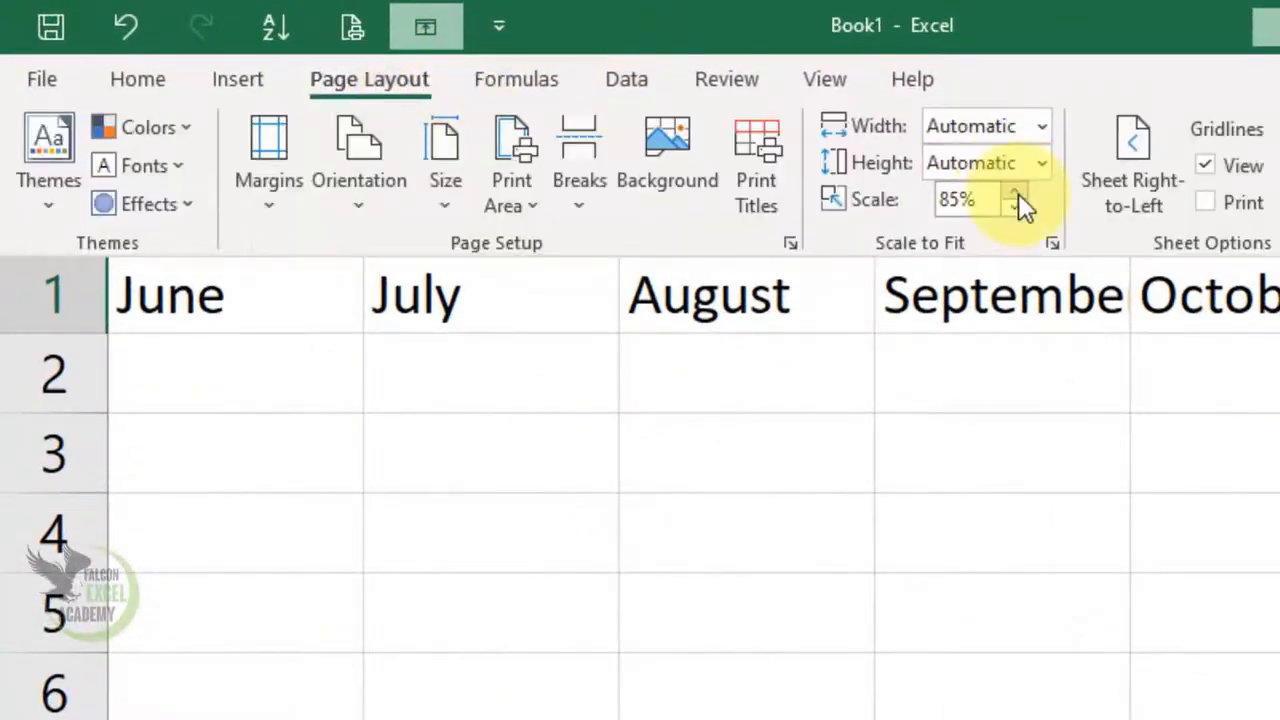
{"action": "left_click", "coordinate": [980, 186]}
{"action": "left_click", "coordinate": [980, 186]}
{"action": "left_click", "coordinate": [980, 186]}
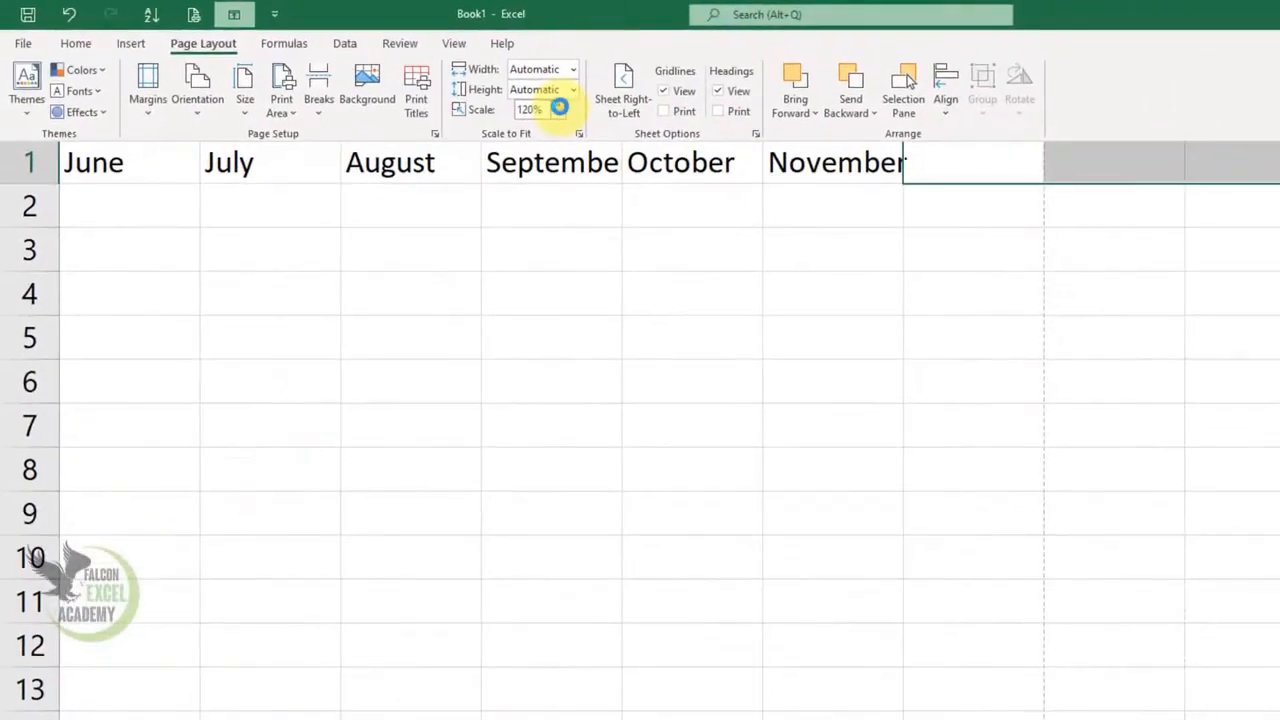
{"action": "left_click", "coordinate": [988, 306]}
{"action": "left_click", "coordinate": [837, 267]}
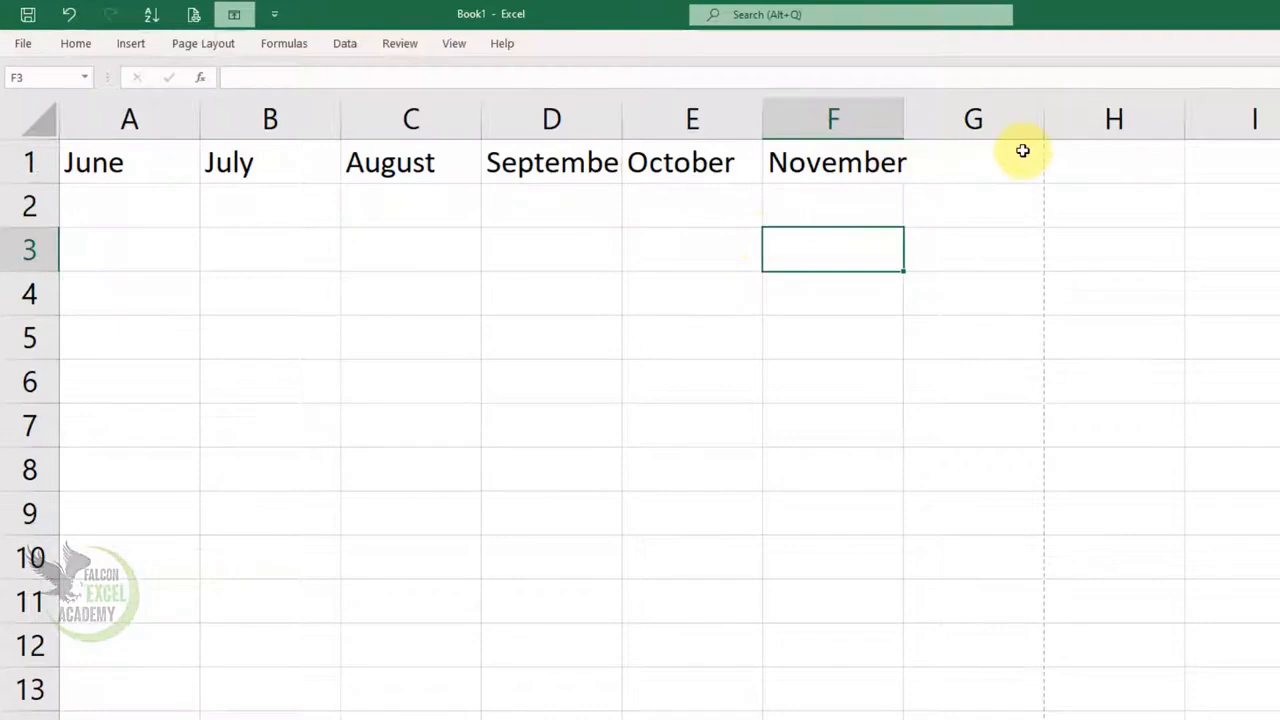
Set the print scale to 145% so that the page width covers only columns A through F
{"action": "left_click", "coordinate": [222, 43]}
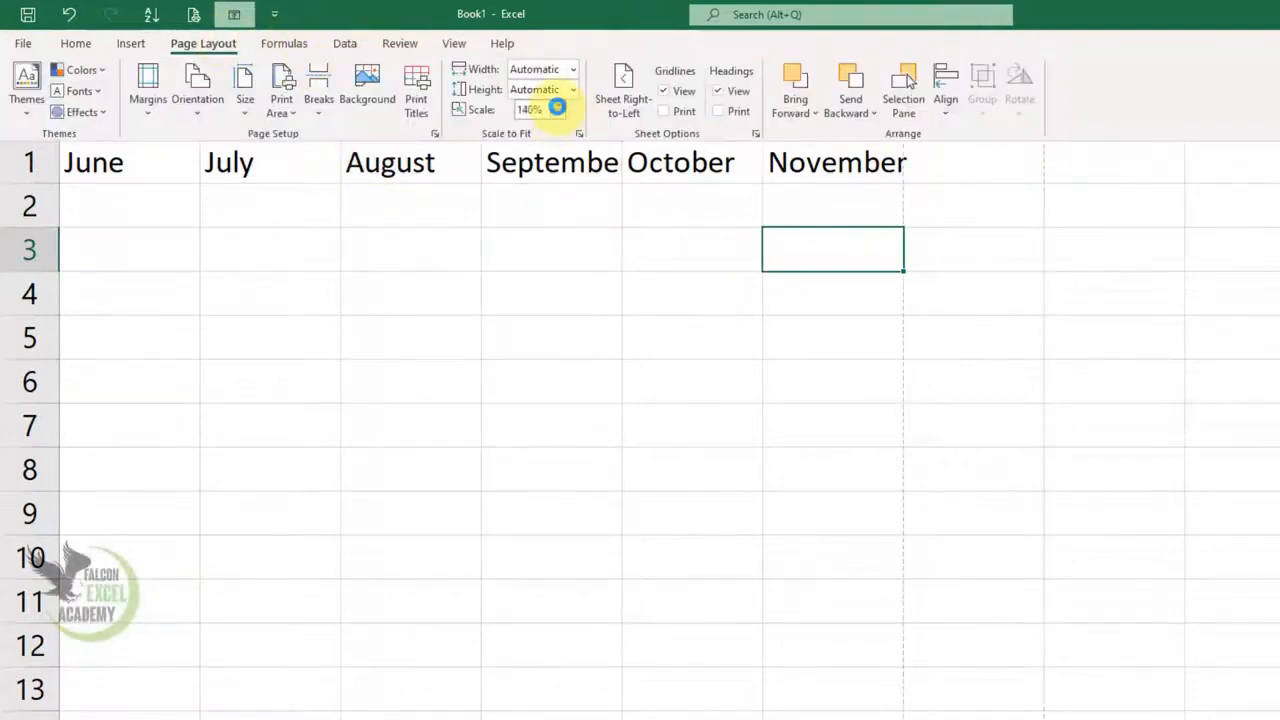
{"action": "left_click", "coordinate": [920, 290]}
{"action": "left_click", "coordinate": [796, 336]}
{"action": "left_click_drag", "start_coordinate": [180, 163], "coordinate": [820, 636]}
{"action": "left_click", "coordinate": [366, 429]}
Switch the sheet direction to right-to-left, then return it to left-to-right
{"action": "left_click", "coordinate": [222, 43]}
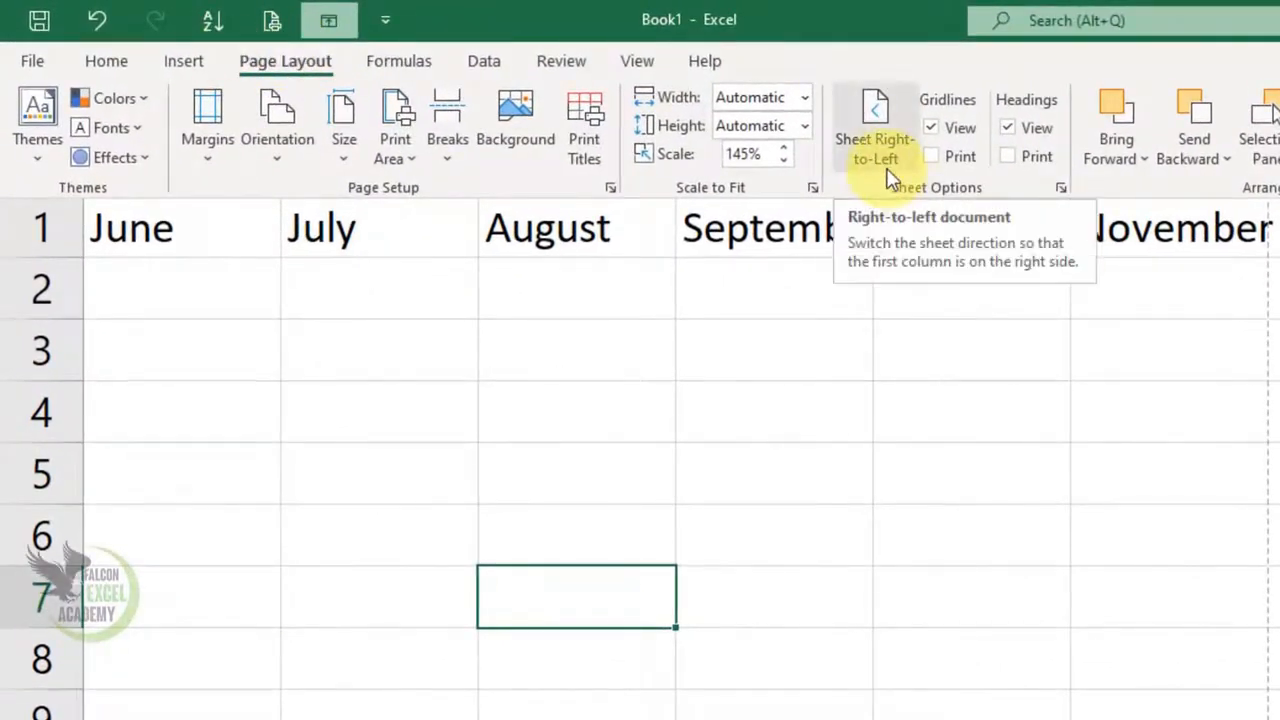
{"action": "left_click", "coordinate": [777, 412]}
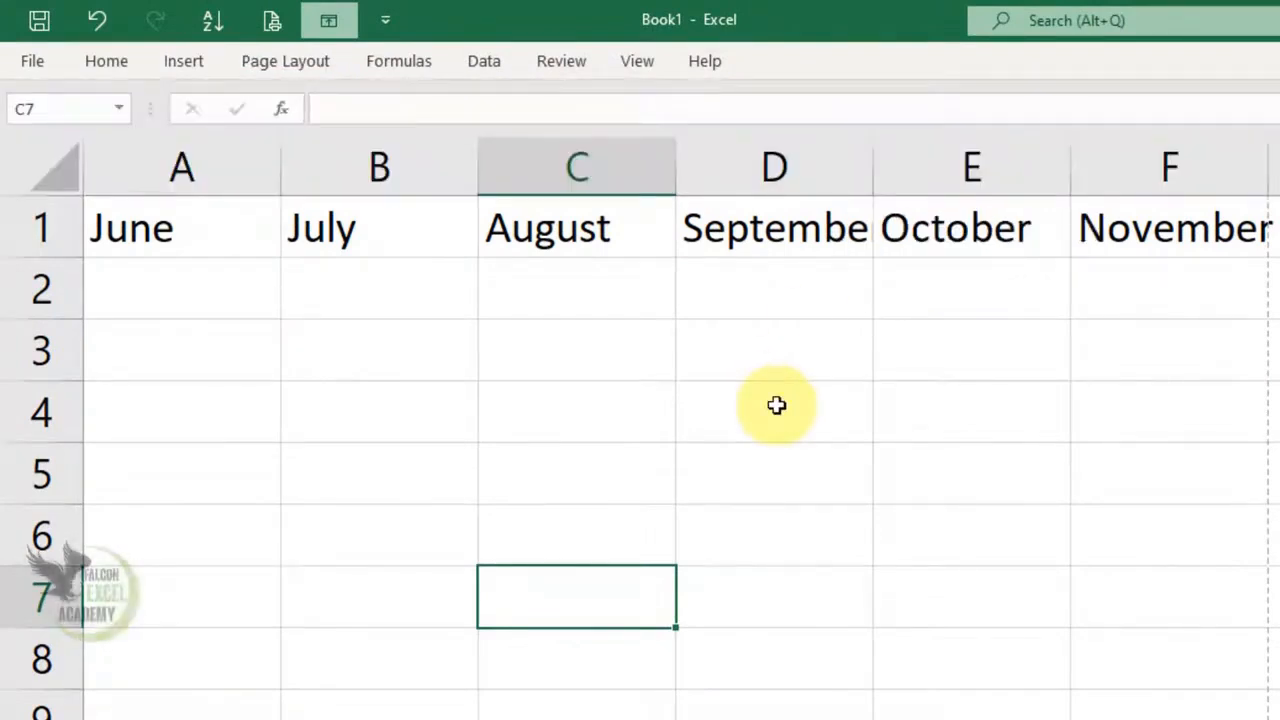
{"action": "left_click", "coordinate": [690, 409]}
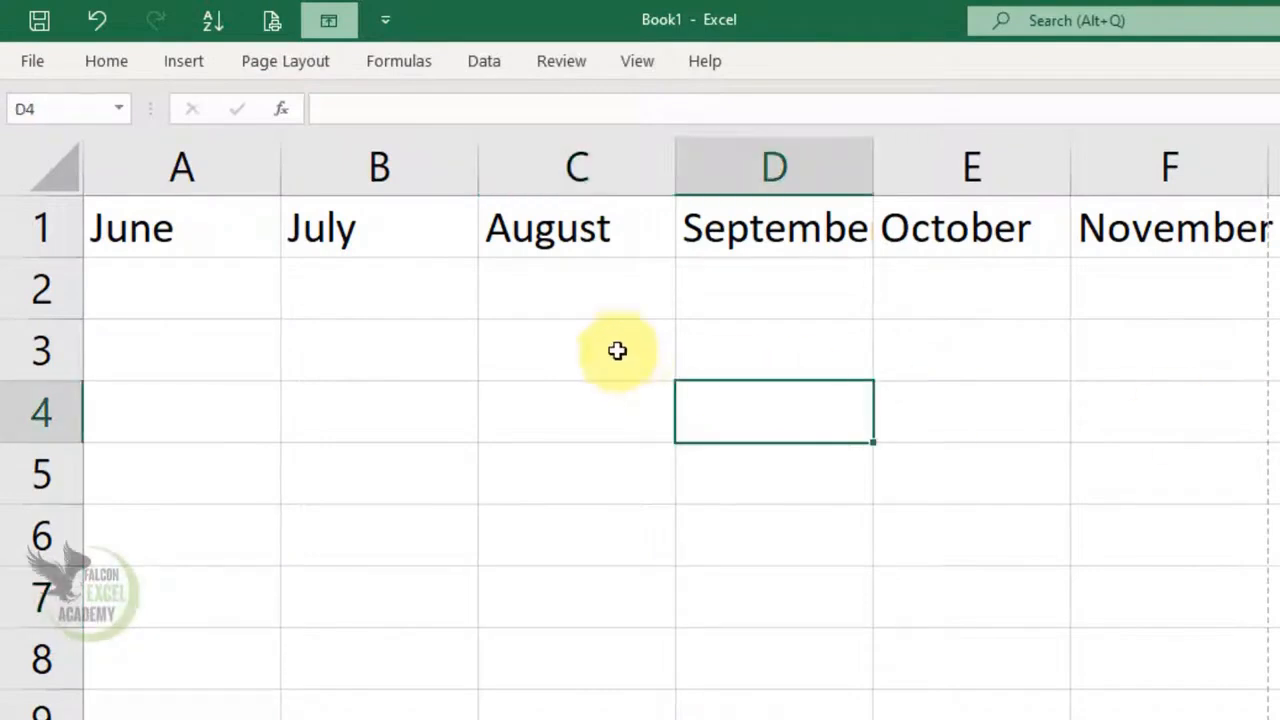
{"action": "left_click", "coordinate": [502, 348]}
{"action": "left_click", "coordinate": [309, 62]}
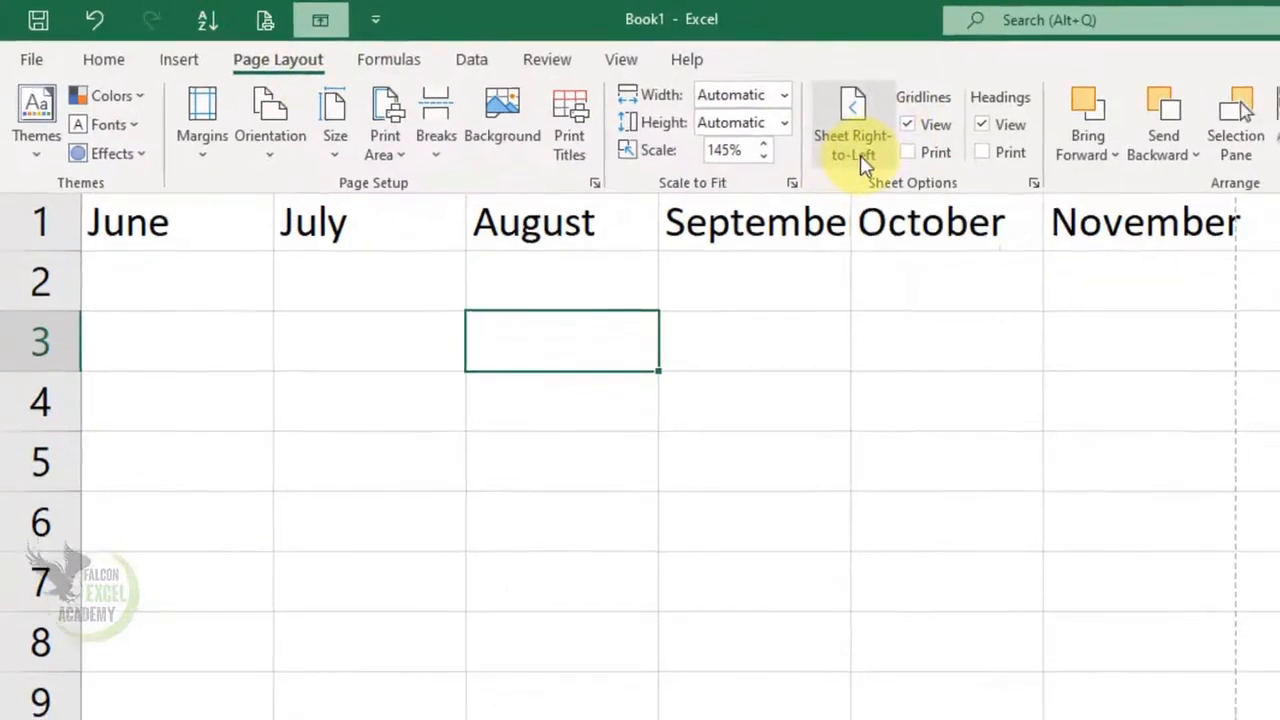
{"action": "left_click", "coordinate": [874, 150]}
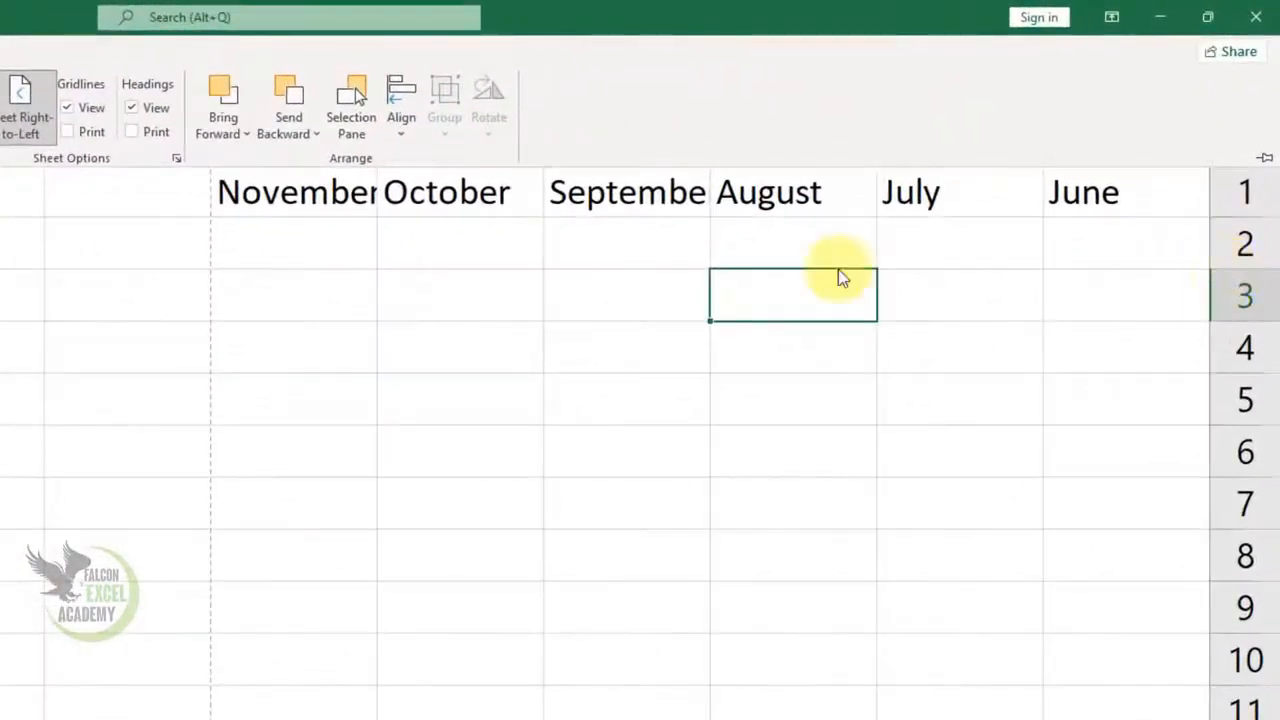
{"action": "left_click", "coordinate": [42, 125]}
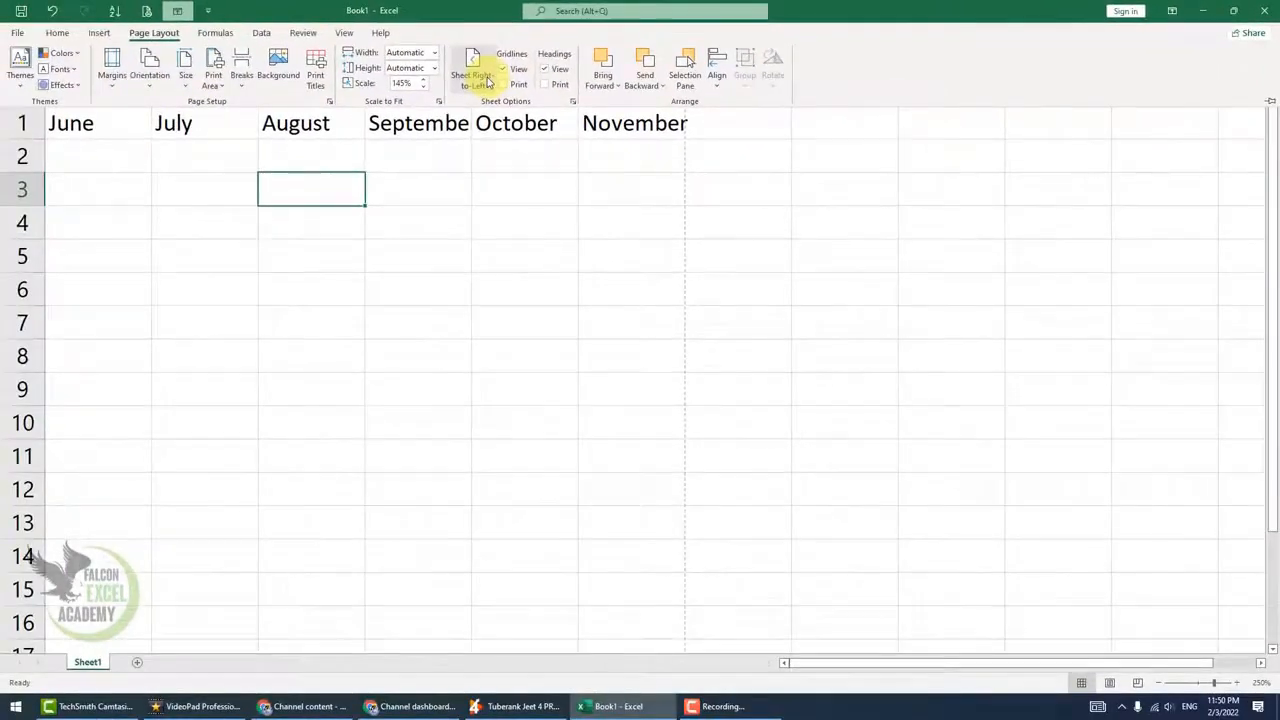
Enter the weekday headings Sunday, Monday and wed in cells A3 to C3
{"action": "left_click", "coordinate": [100, 197]}
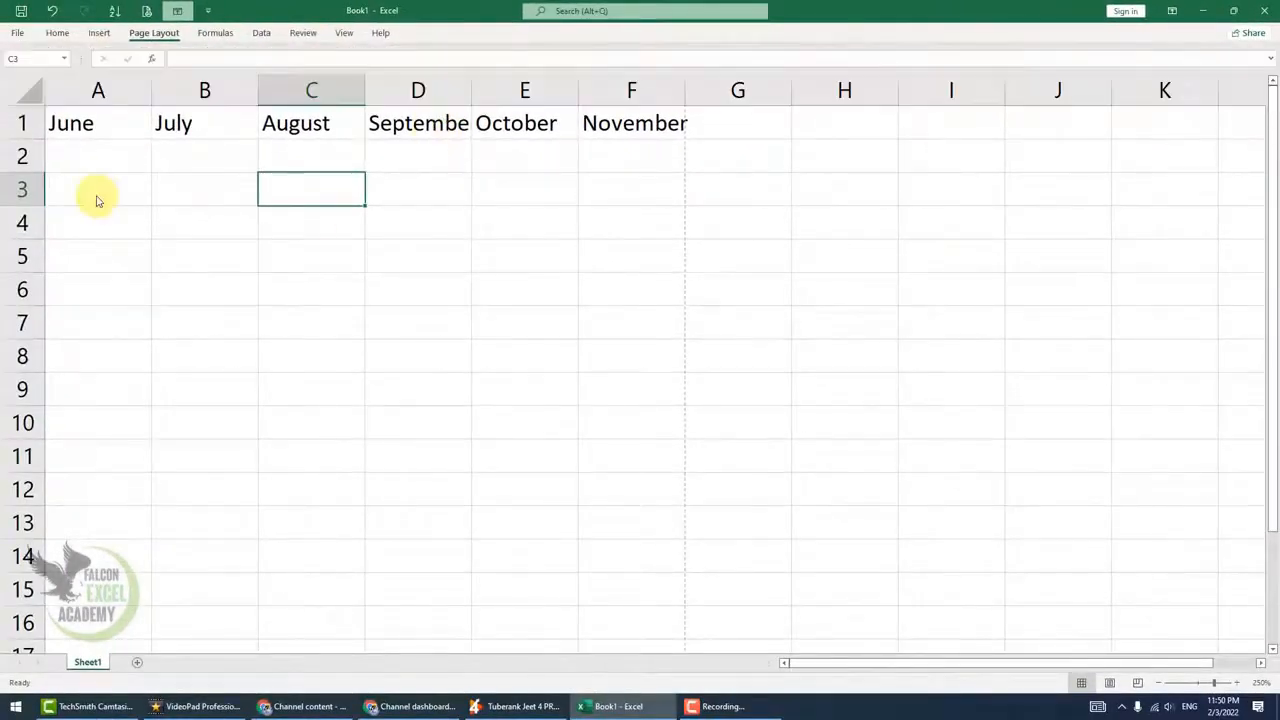
{"action": "left_click", "coordinate": [97, 190]}
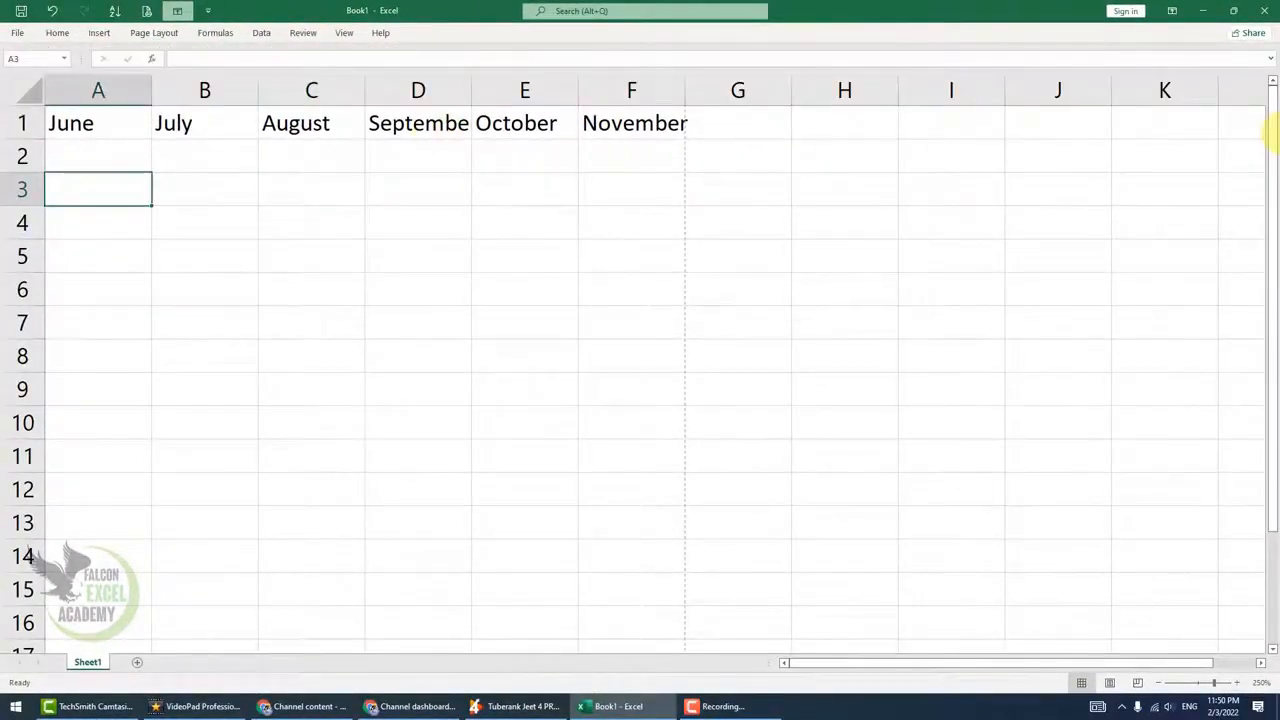
{"action": "type", "text": "sunday"}
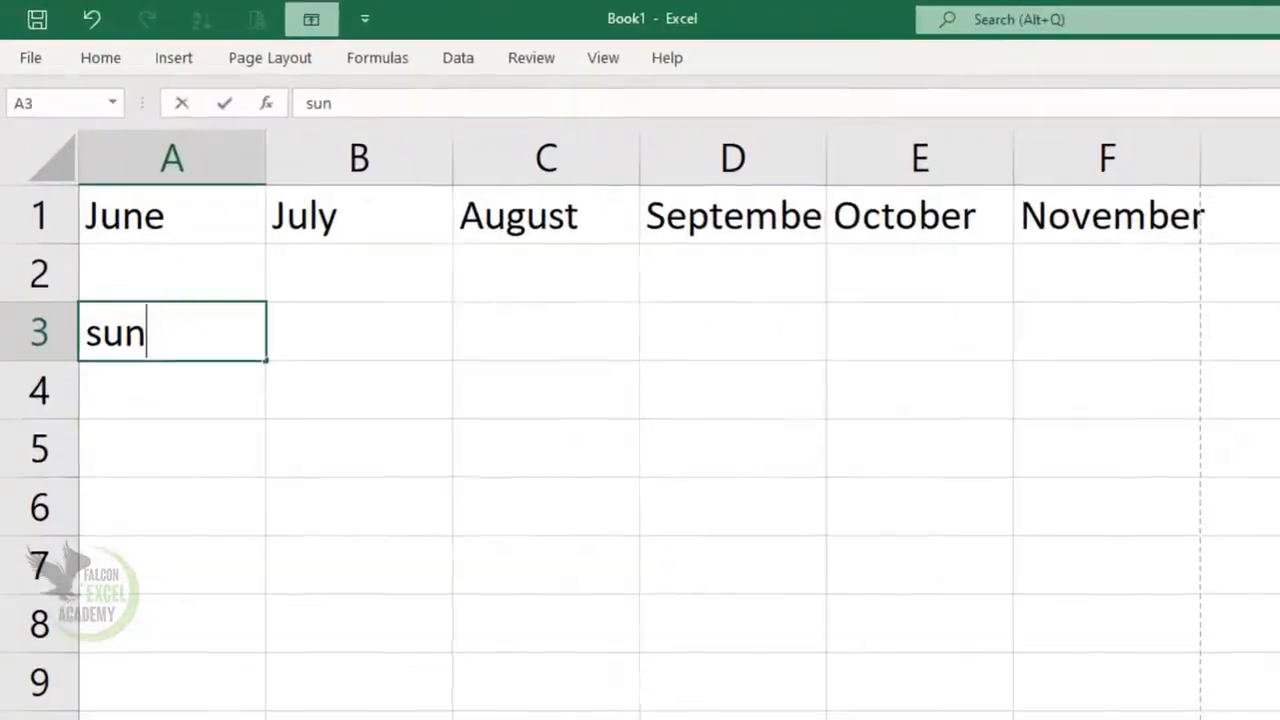
{"action": "key", "text": "Tab"}
{"action": "type", "text": "monday"}
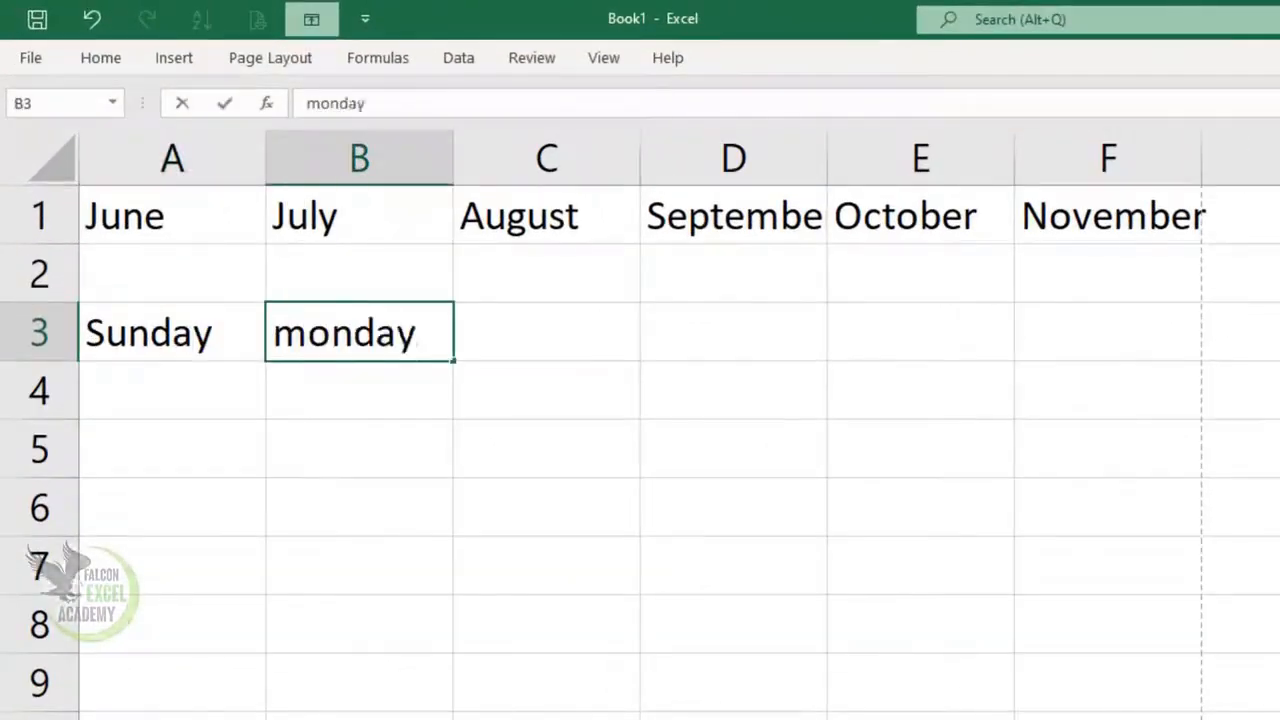
{"action": "key", "text": "Tab"}
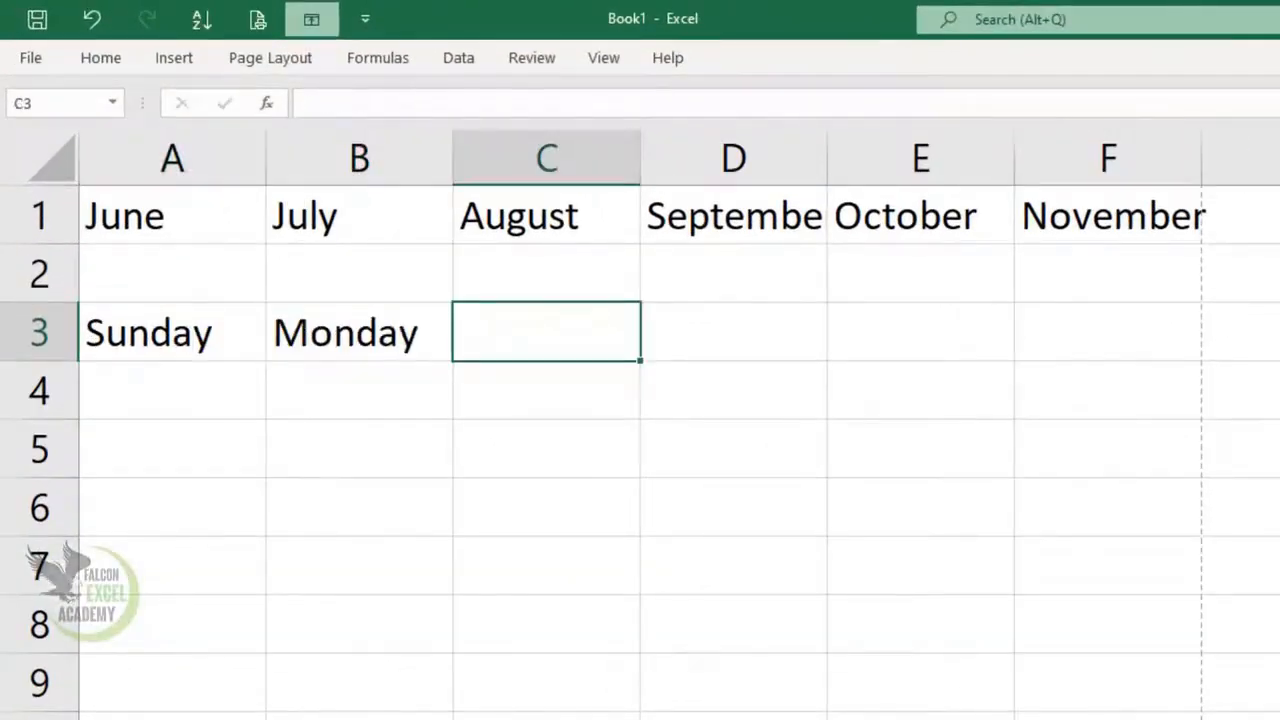
{"action": "type", "text": "wed"}
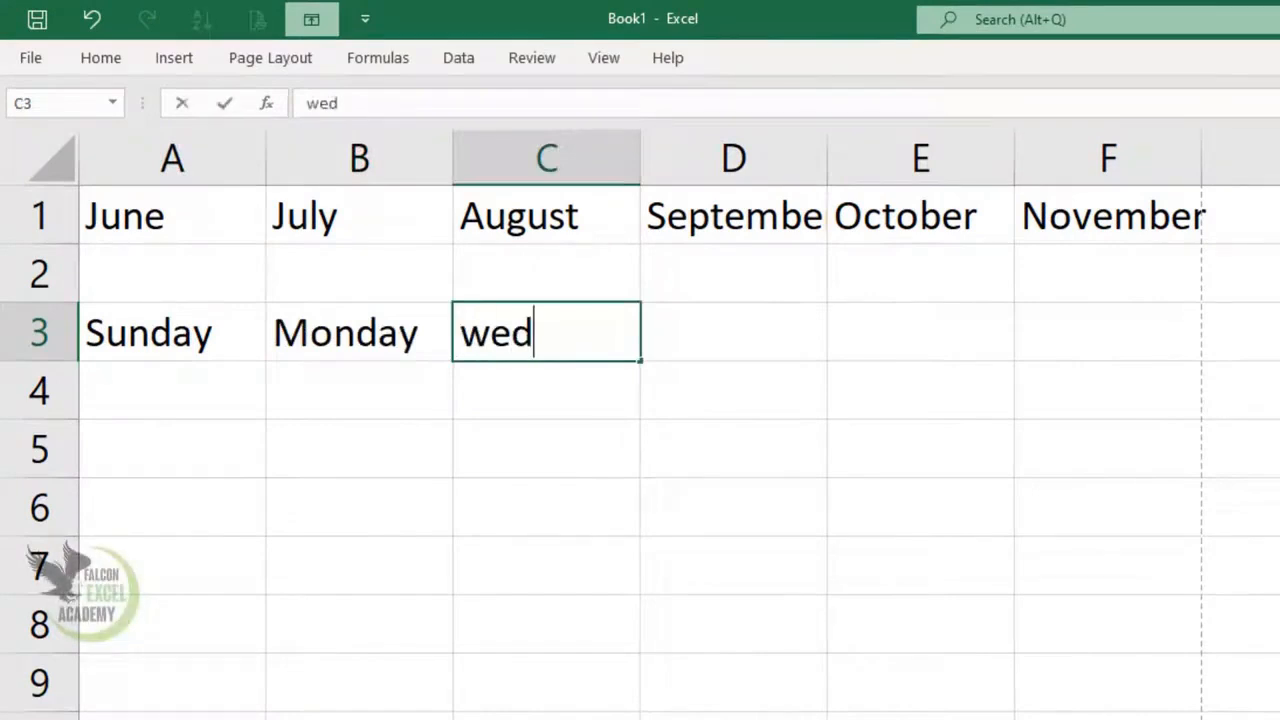
{"action": "key", "text": "Return"}
{"action": "key", "text": "Up"}
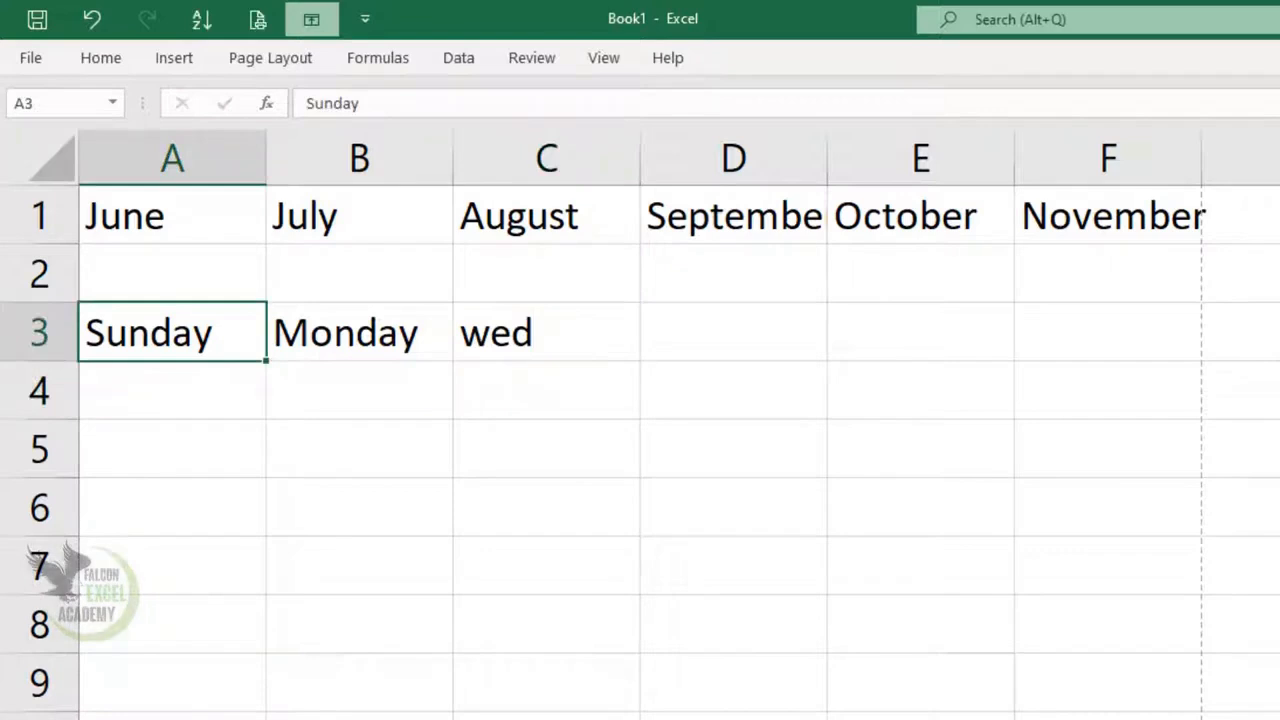
Enter the Urdu headings نام, کلاس, رول نمبر and مضمون in cells A5 to D5
{"action": "key", "text": "Down"}
{"action": "key", "text": "Down"}
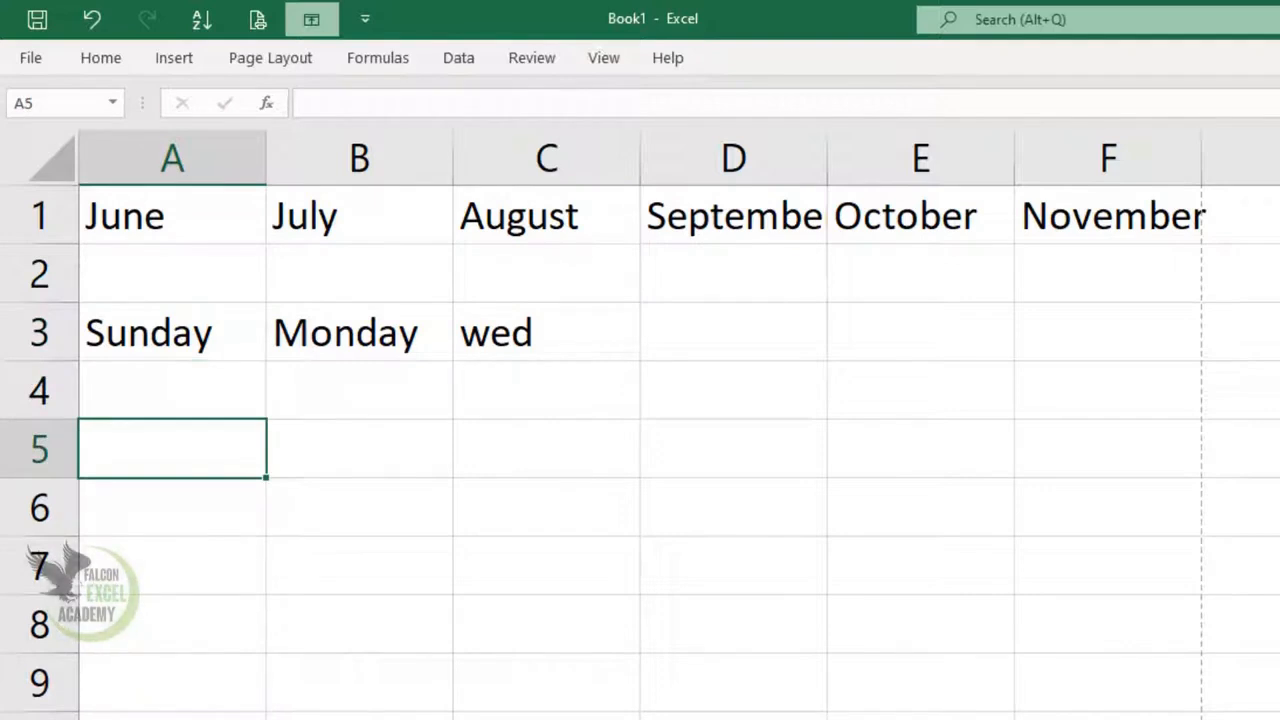
{"action": "type", "text": "نام"}
{"action": "key", "text": "Tab"}
{"action": "type", "text": "کلاس"}
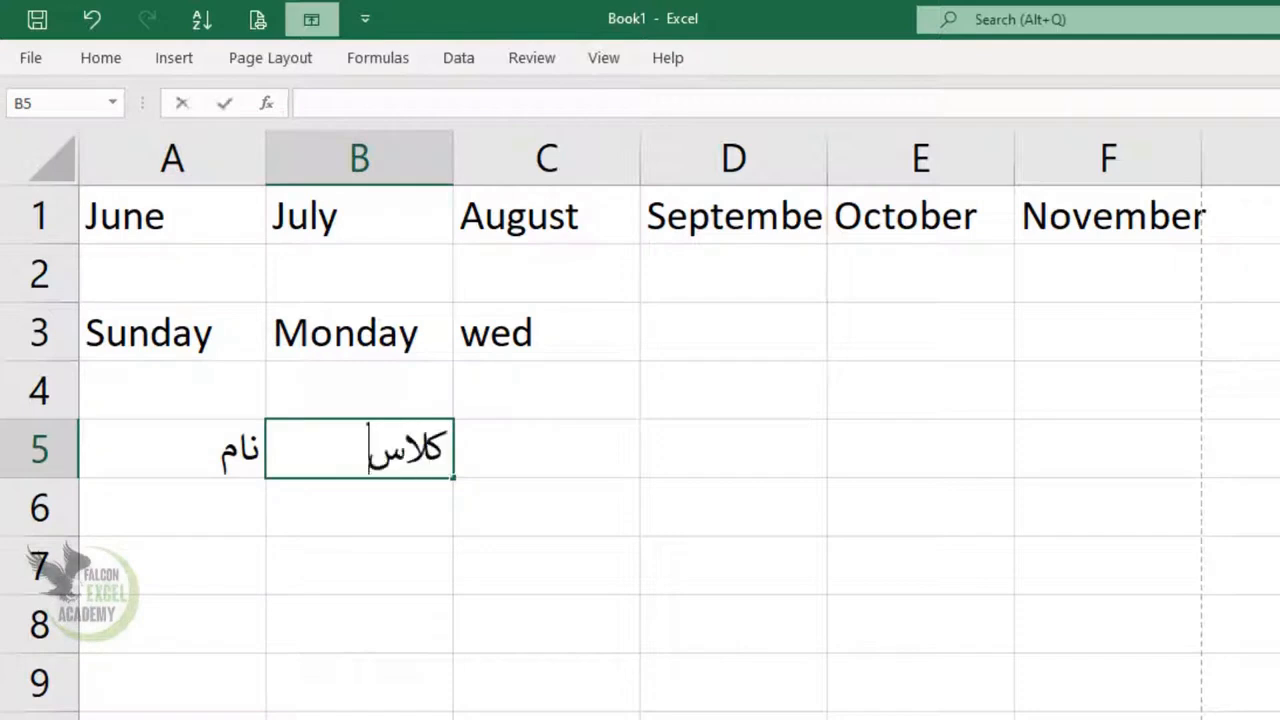
{"action": "key", "text": "Tab"}
{"action": "type", "text": "رول نمبر"}
{"action": "key", "text": "Tab"}
{"action": "type", "text": "مضمون"}
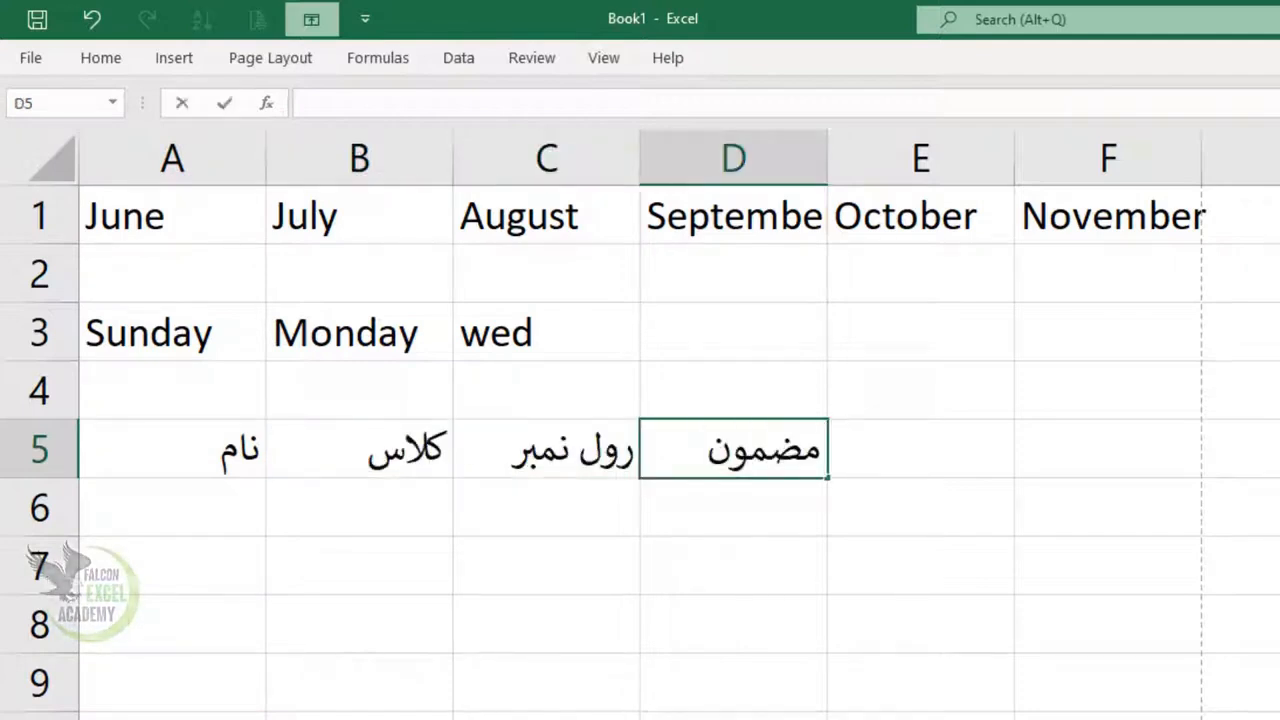
{"action": "left_click", "coordinate": [983, 620]}
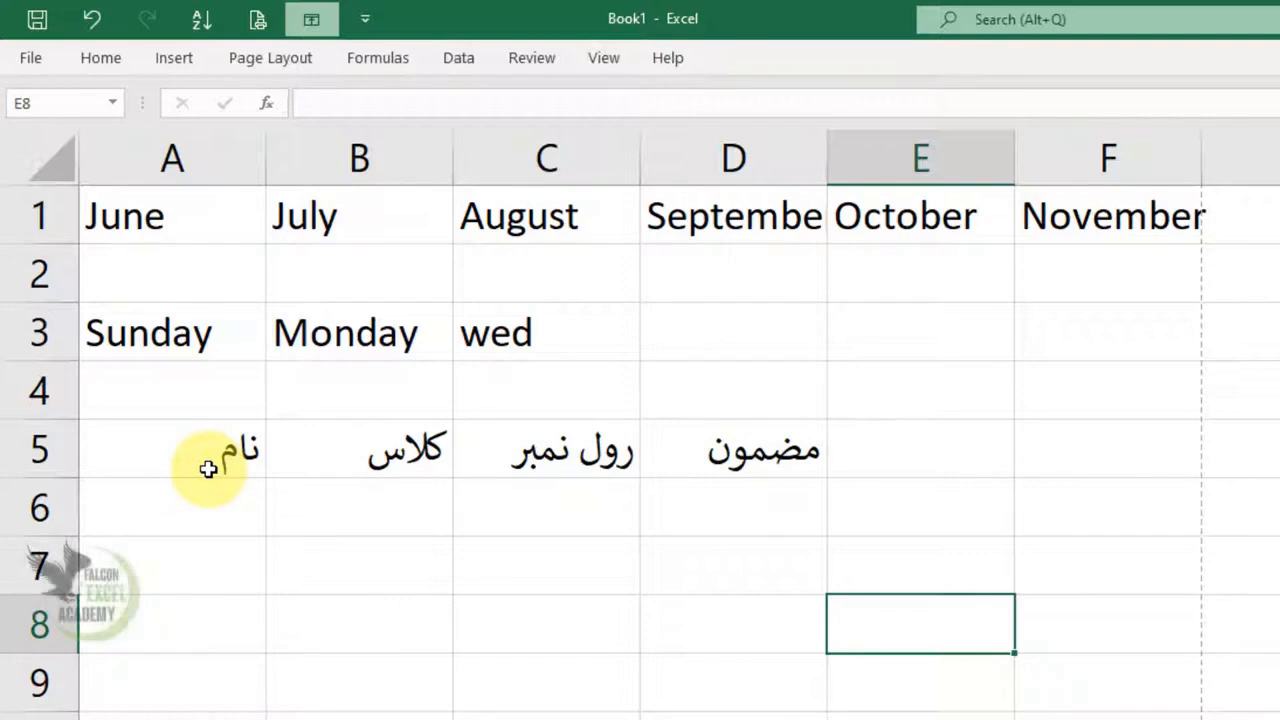
Switch the sheet with the Urdu headings to right-to-left, then return it to left-to-right
{"action": "left_click", "coordinate": [268, 60]}
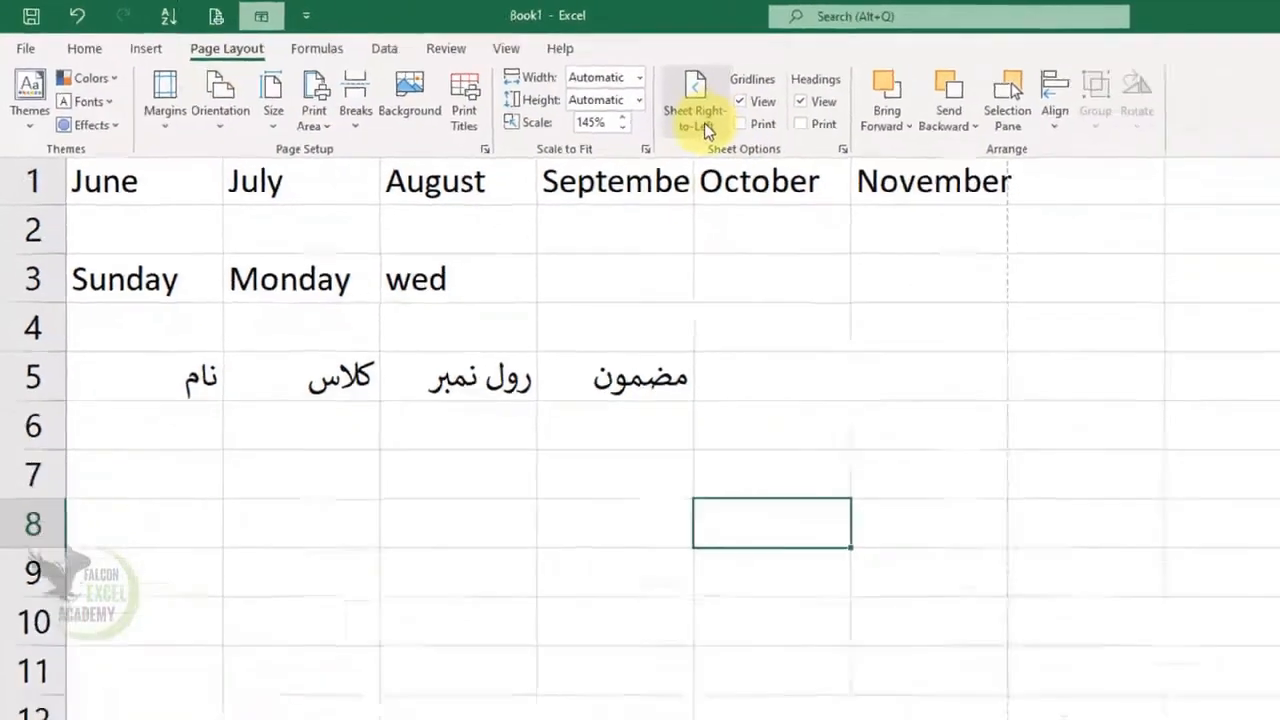
{"action": "left_click", "coordinate": [829, 125]}
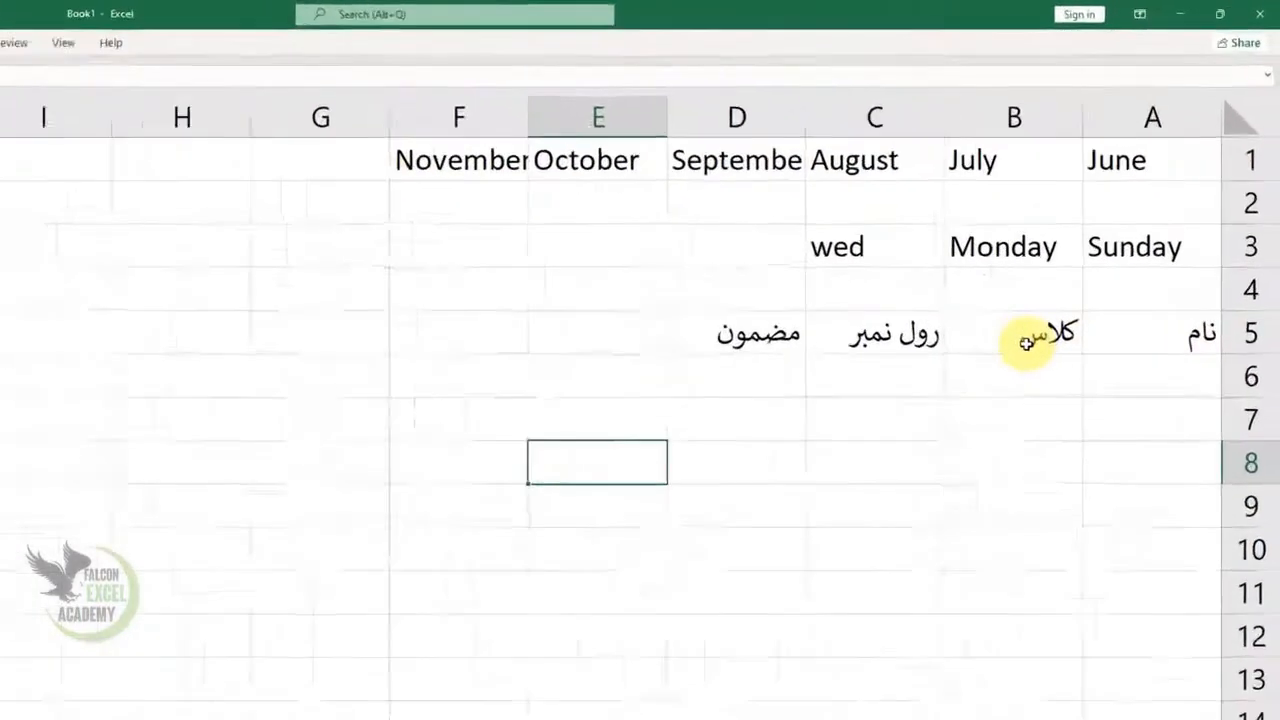
{"action": "left_click", "coordinate": [1027, 343]}
{"action": "left_click", "coordinate": [785, 348]}
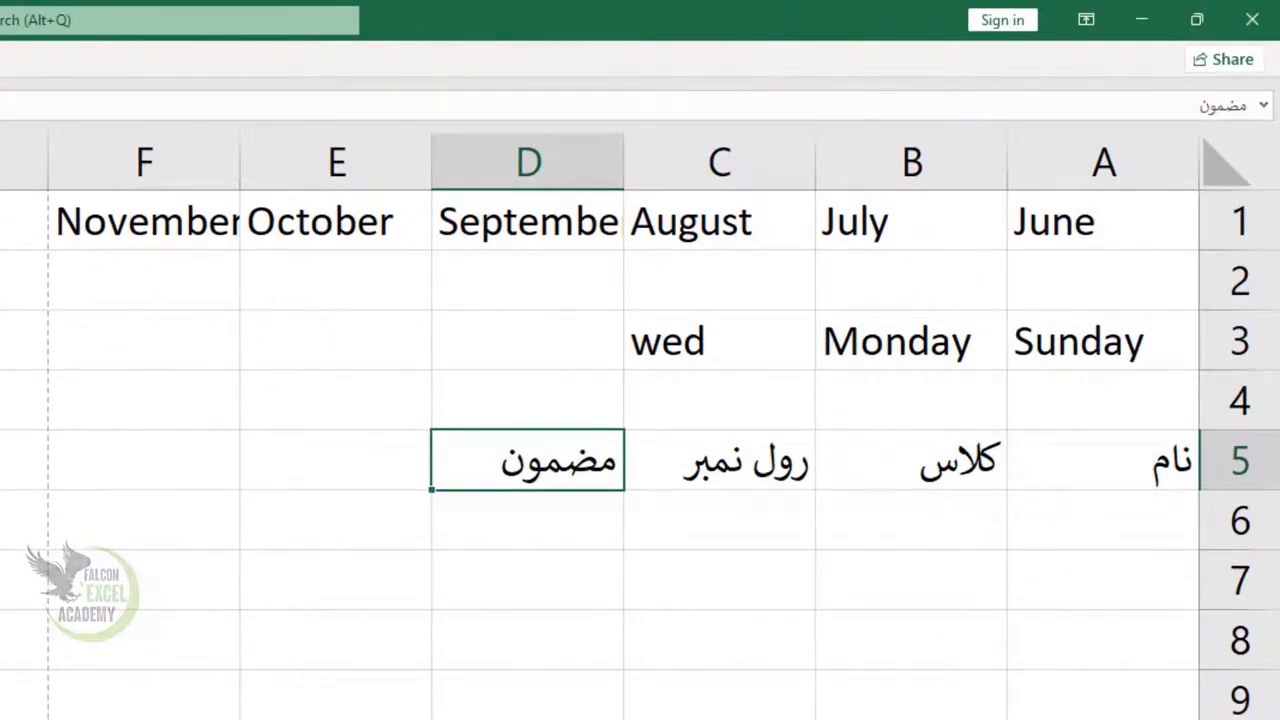
{"action": "left_click", "coordinate": [765, 118]}
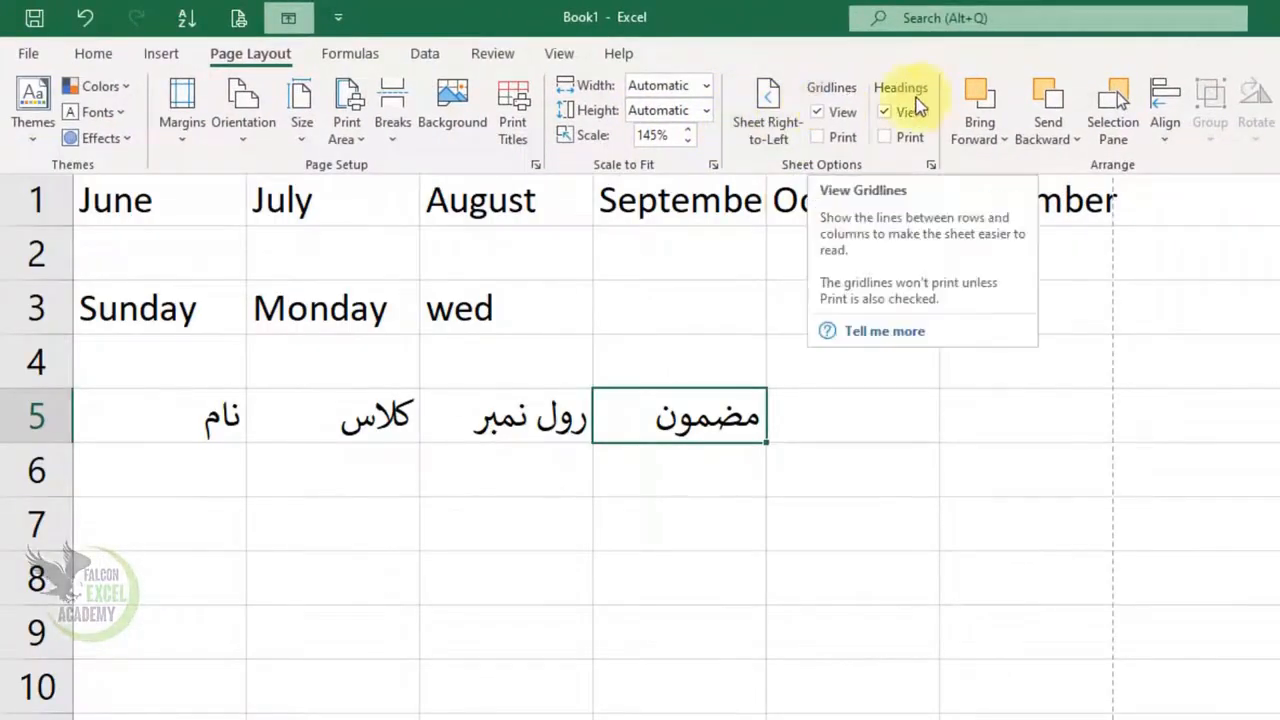
Hide the gridlines on the worksheet, then show them again
{"action": "left_click", "coordinate": [407, 686]}
{"action": "left_click", "coordinate": [407, 686]}
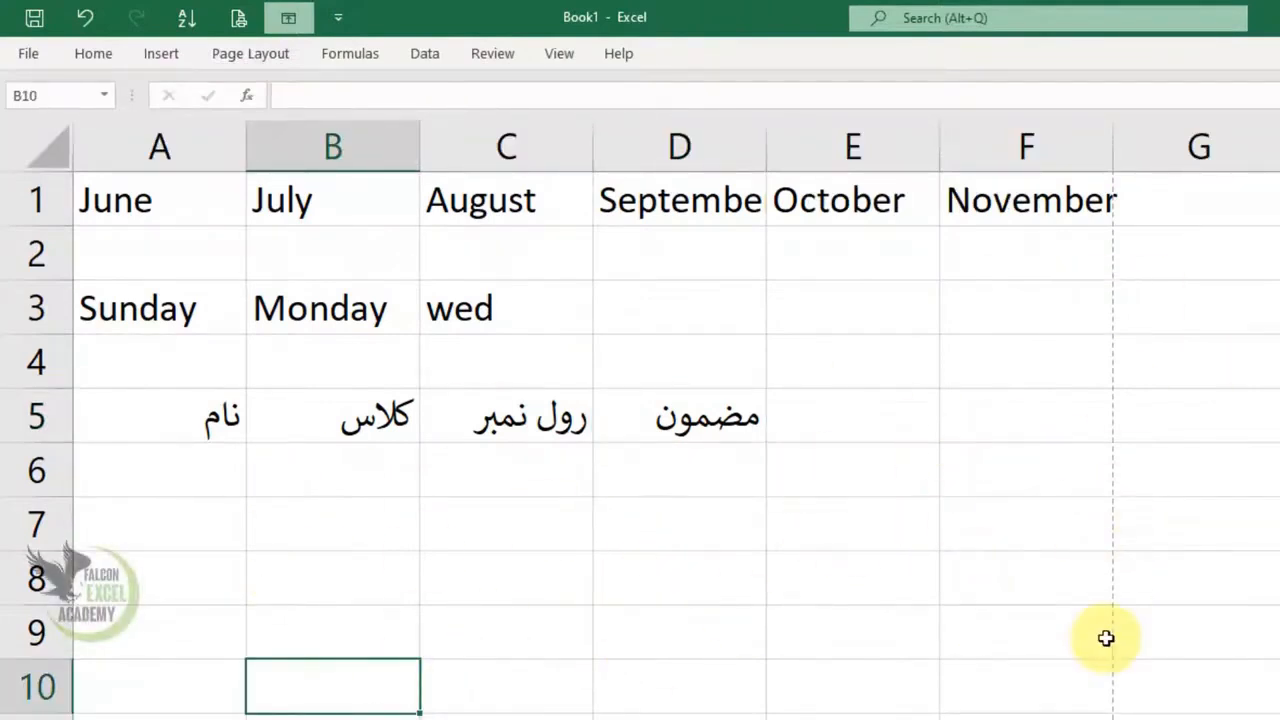
{"action": "left_click", "coordinate": [276, 64]}
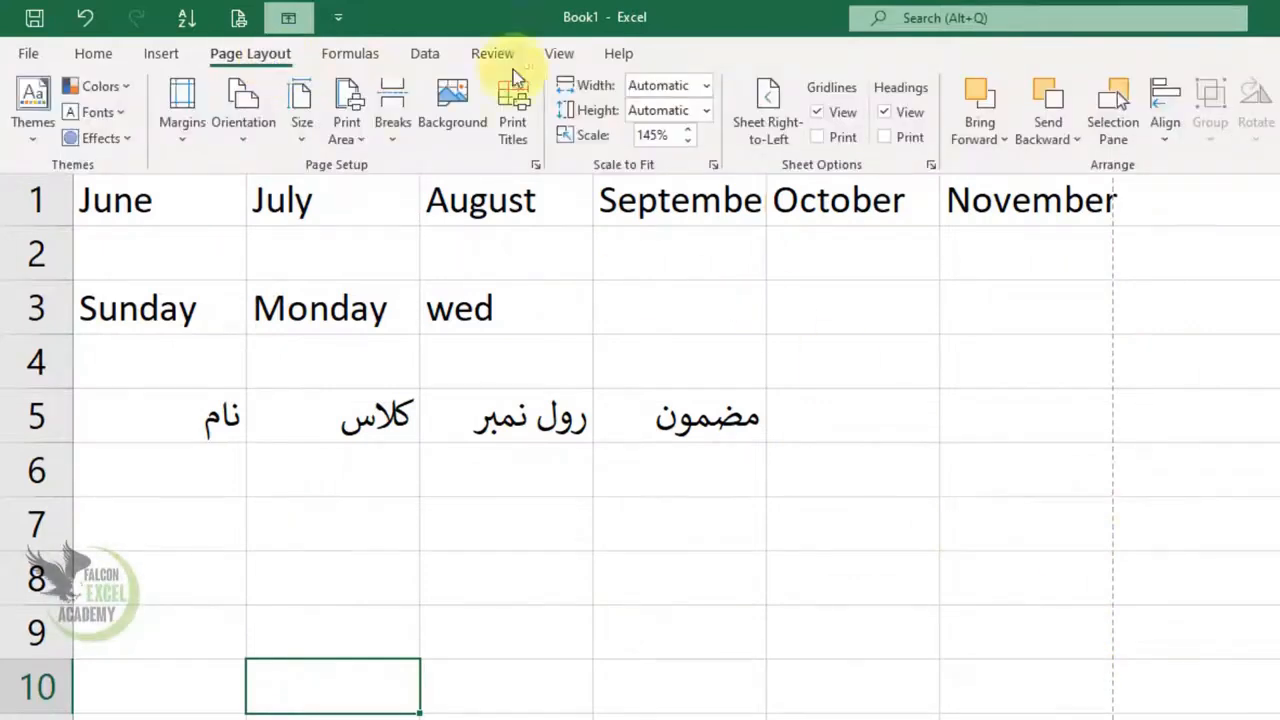
{"action": "left_click", "coordinate": [839, 114]}
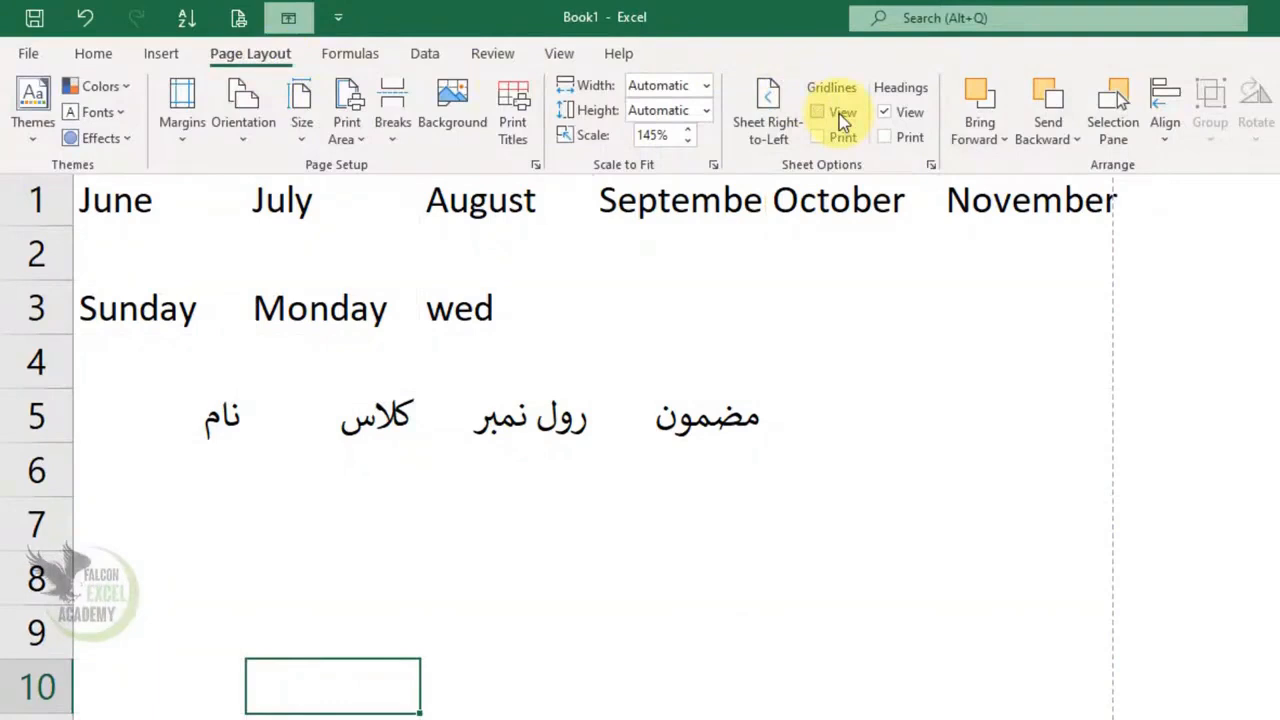
{"action": "left_click", "coordinate": [252, 61]}
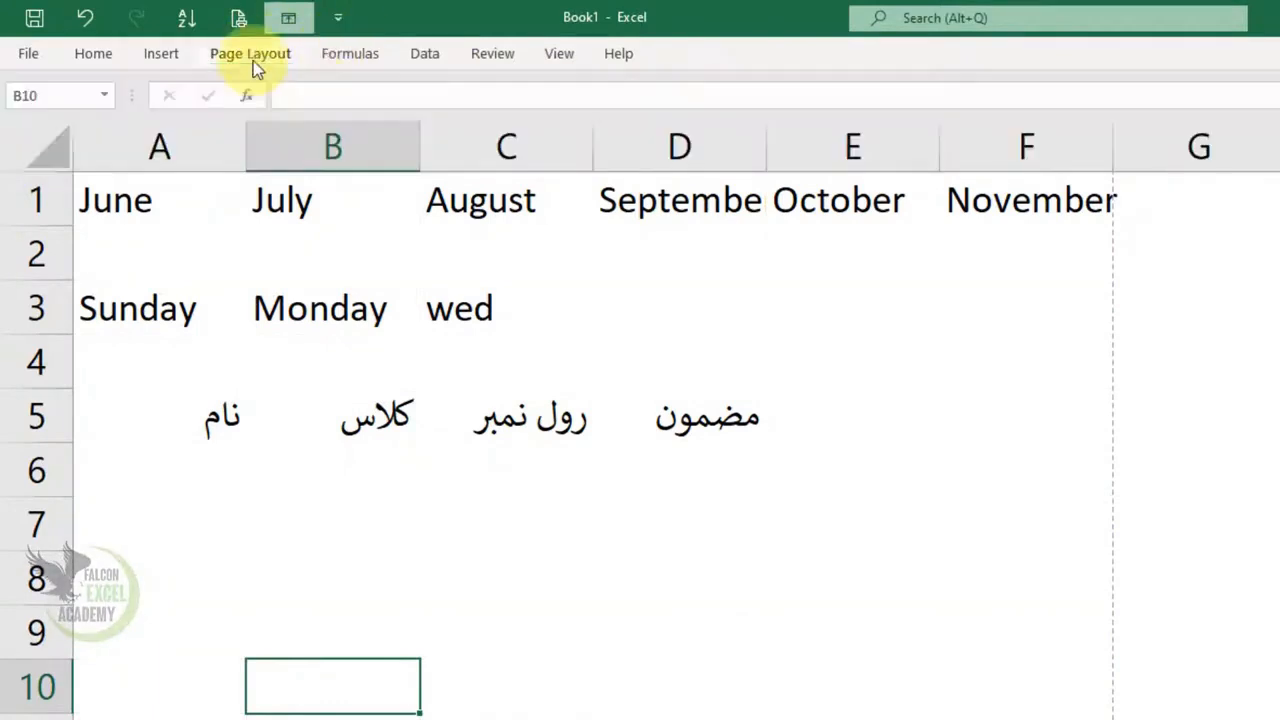
{"action": "left_click", "coordinate": [250, 61]}
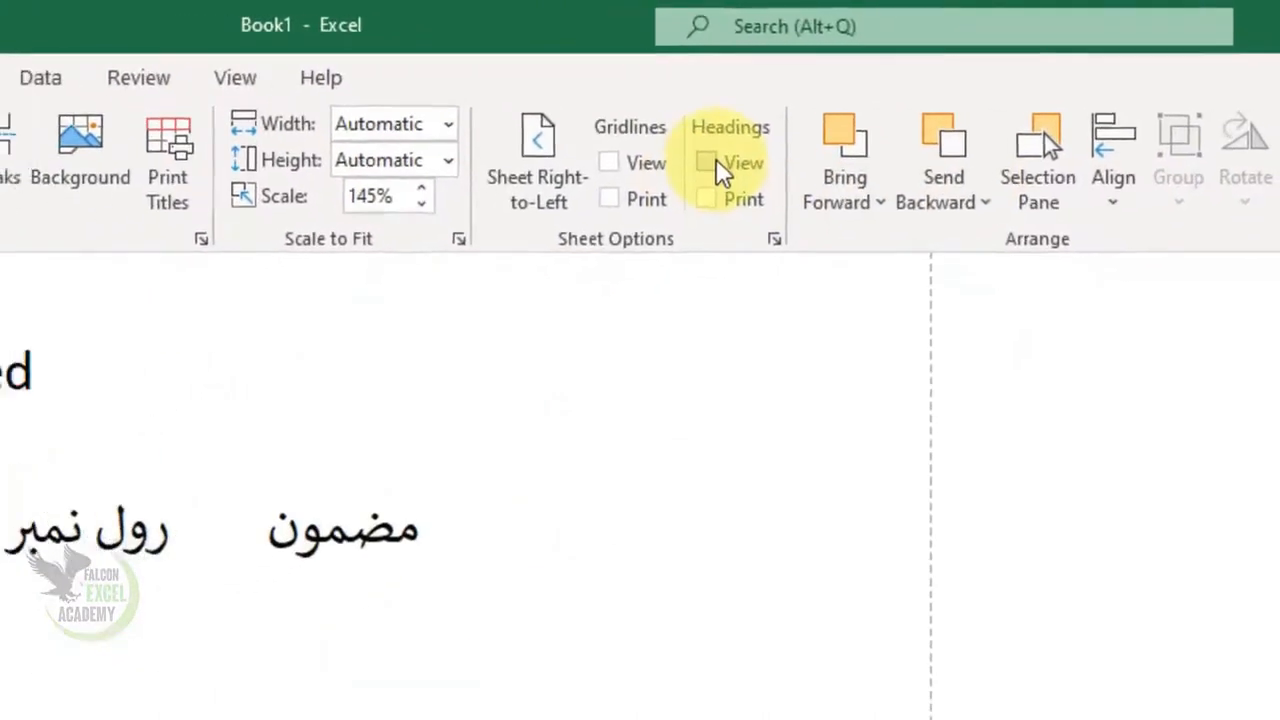
{"action": "left_click", "coordinate": [818, 112]}
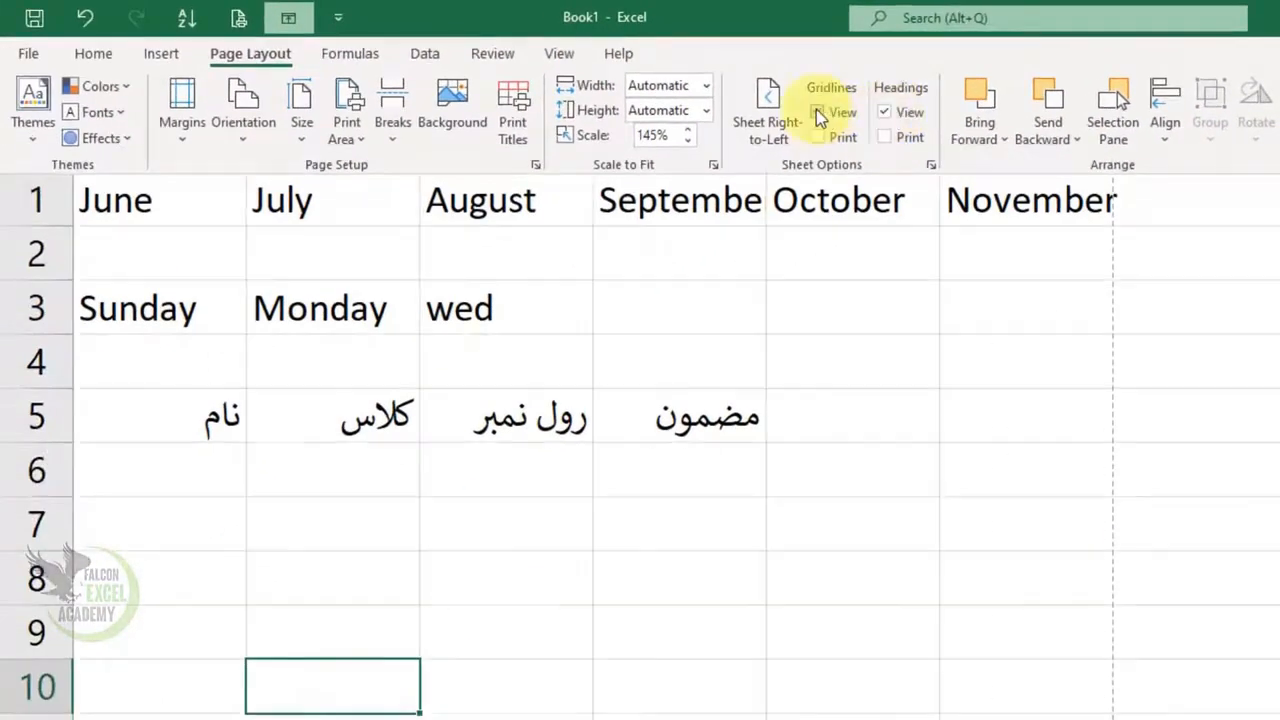
{"action": "left_click", "coordinate": [817, 111]}
{"action": "left_click", "coordinate": [817, 111]}
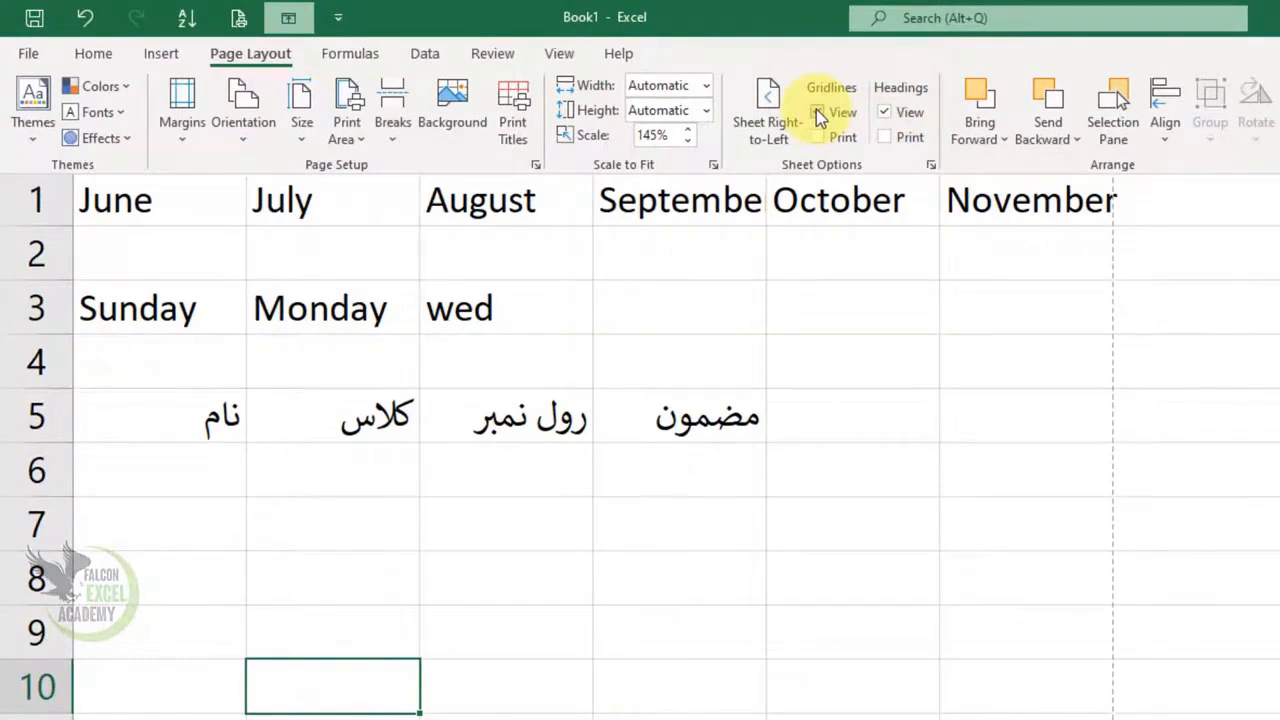
Check in the print preview how the sheet prints without gridlines, then return to the worksheet
{"action": "left_click", "coordinate": [673, 349]}
{"action": "left_click", "coordinate": [673, 349]}
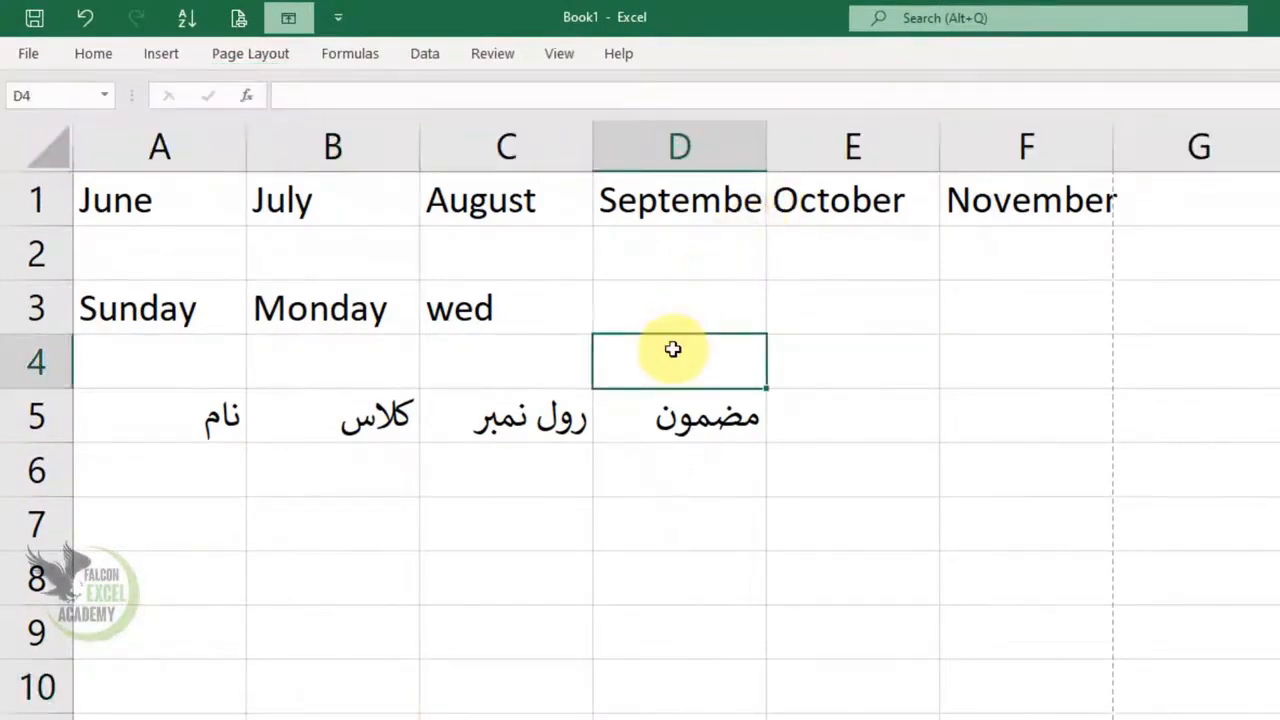
{"action": "key", "text": "ctrl+p"}
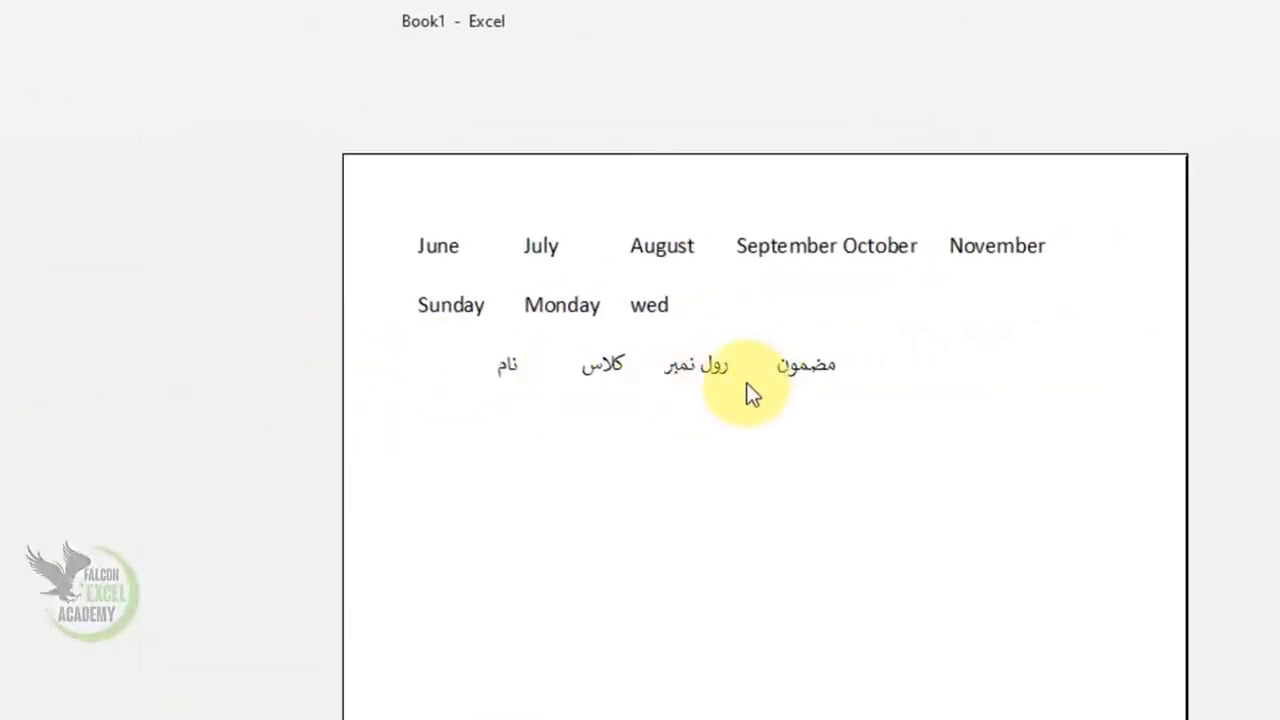
{"action": "key", "text": "Escape"}
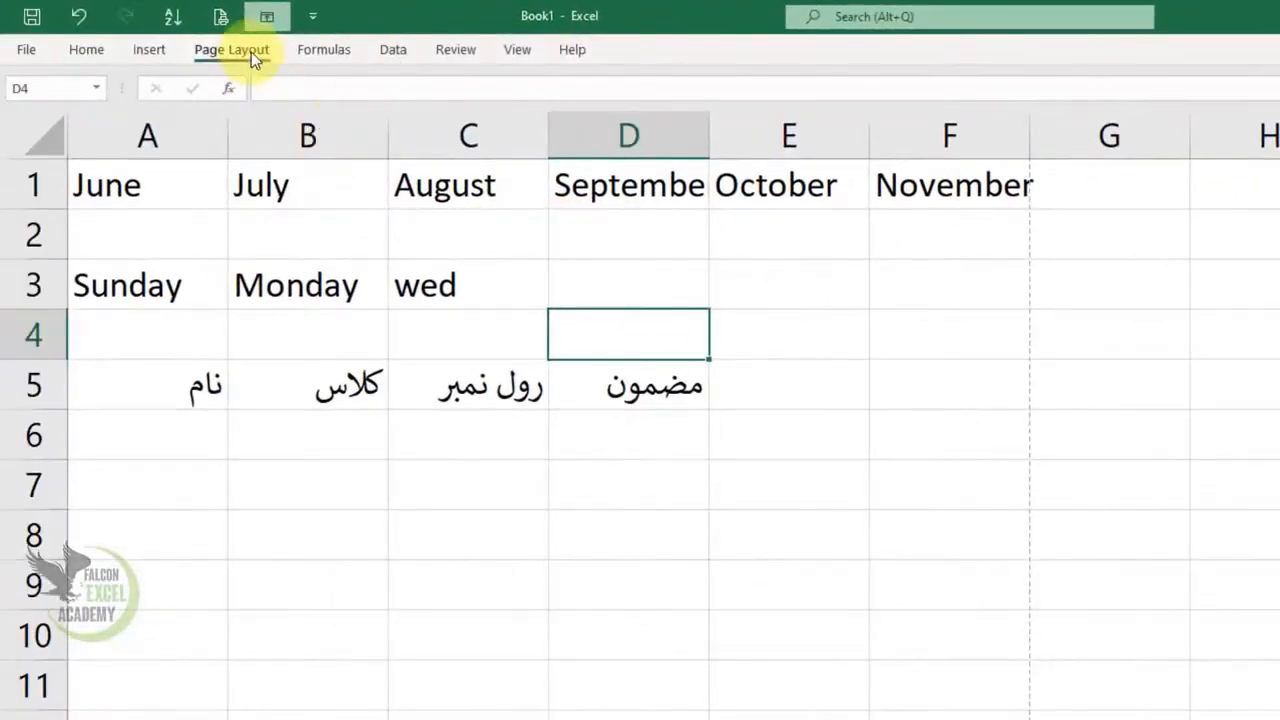
Turn on printing of the gridlines and check the result in the print preview
{"action": "left_click", "coordinate": [251, 52]}
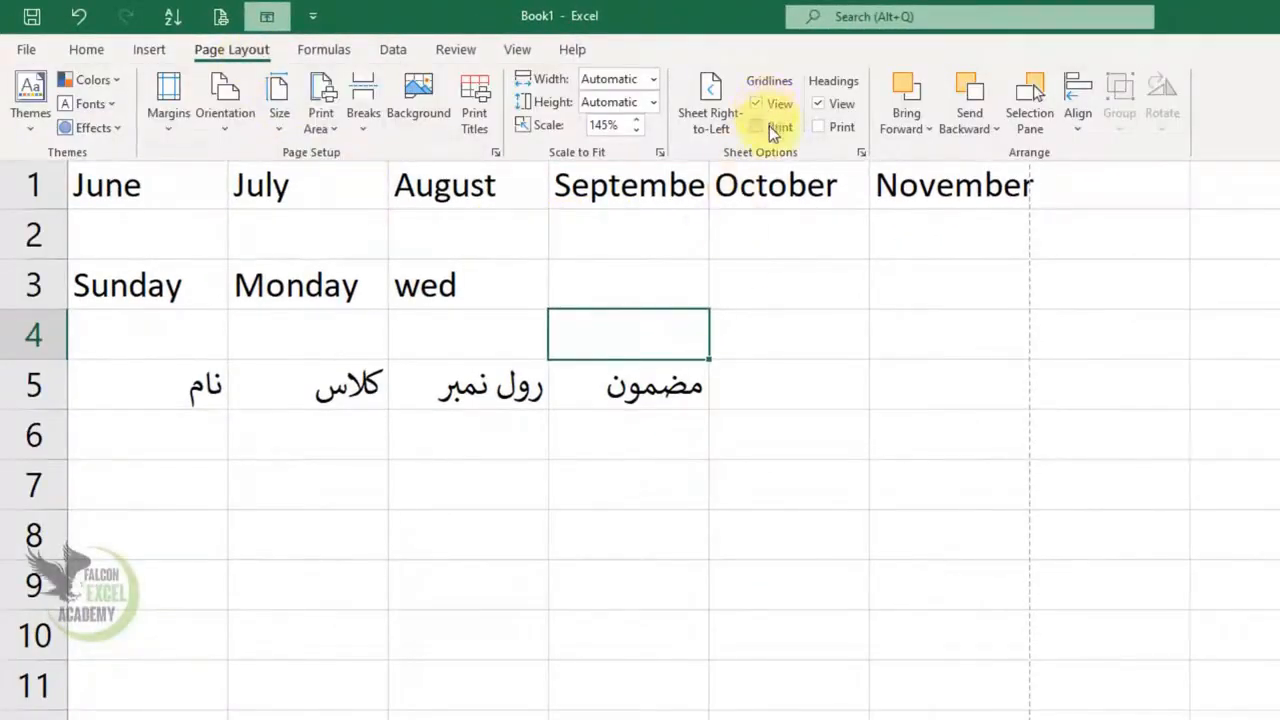
{"action": "key", "text": "ctrl+p"}
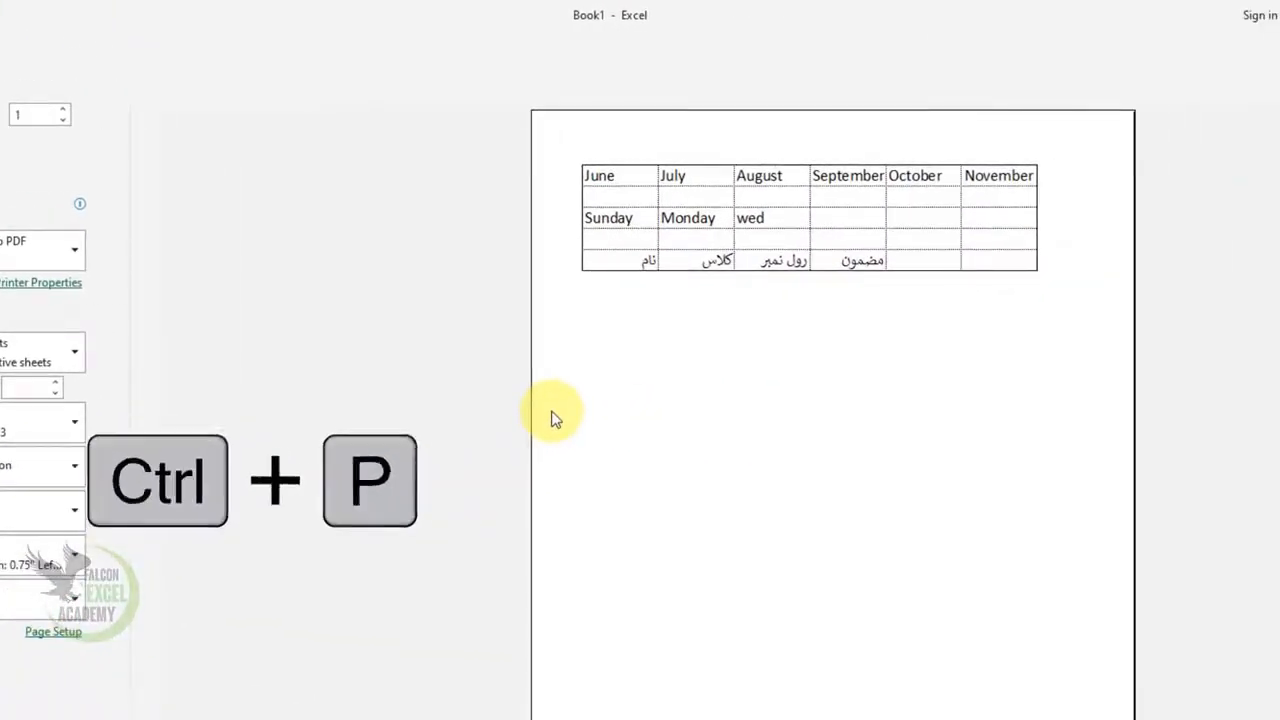
{"action": "key", "text": "Escape"}
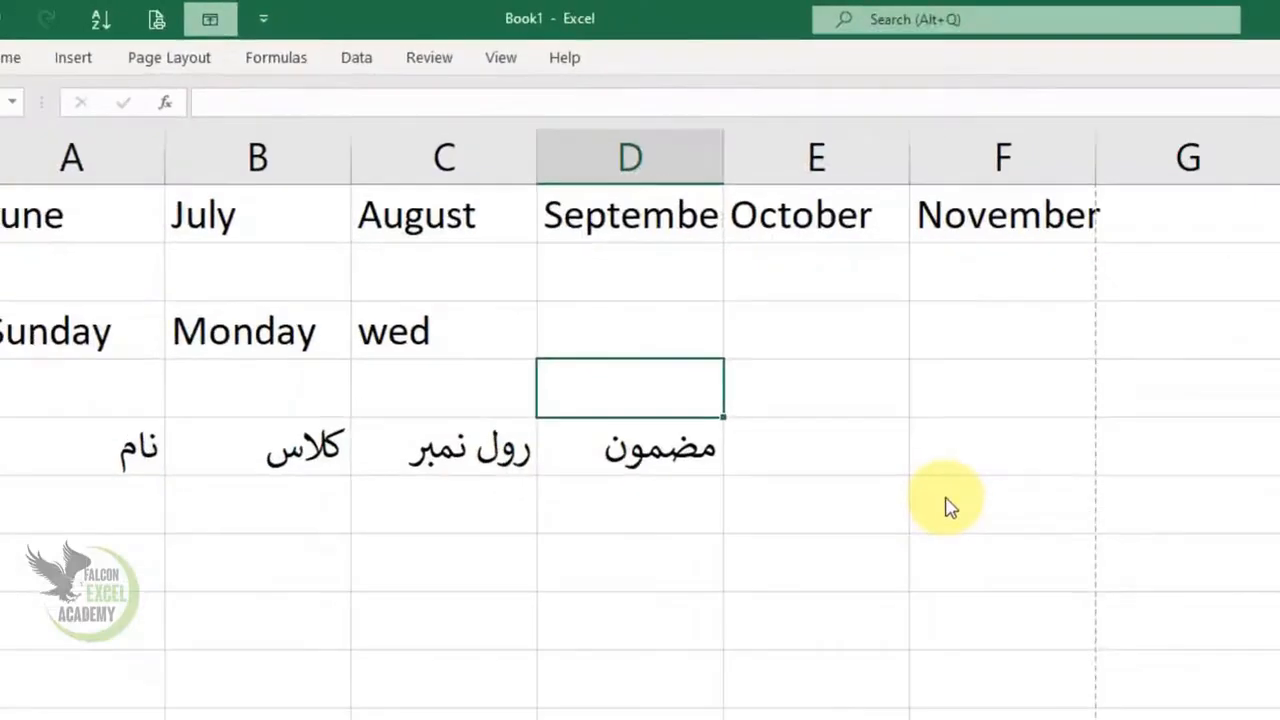
Hide the row and column headings on the worksheet, then show them again
{"action": "left_click", "coordinate": [306, 59]}
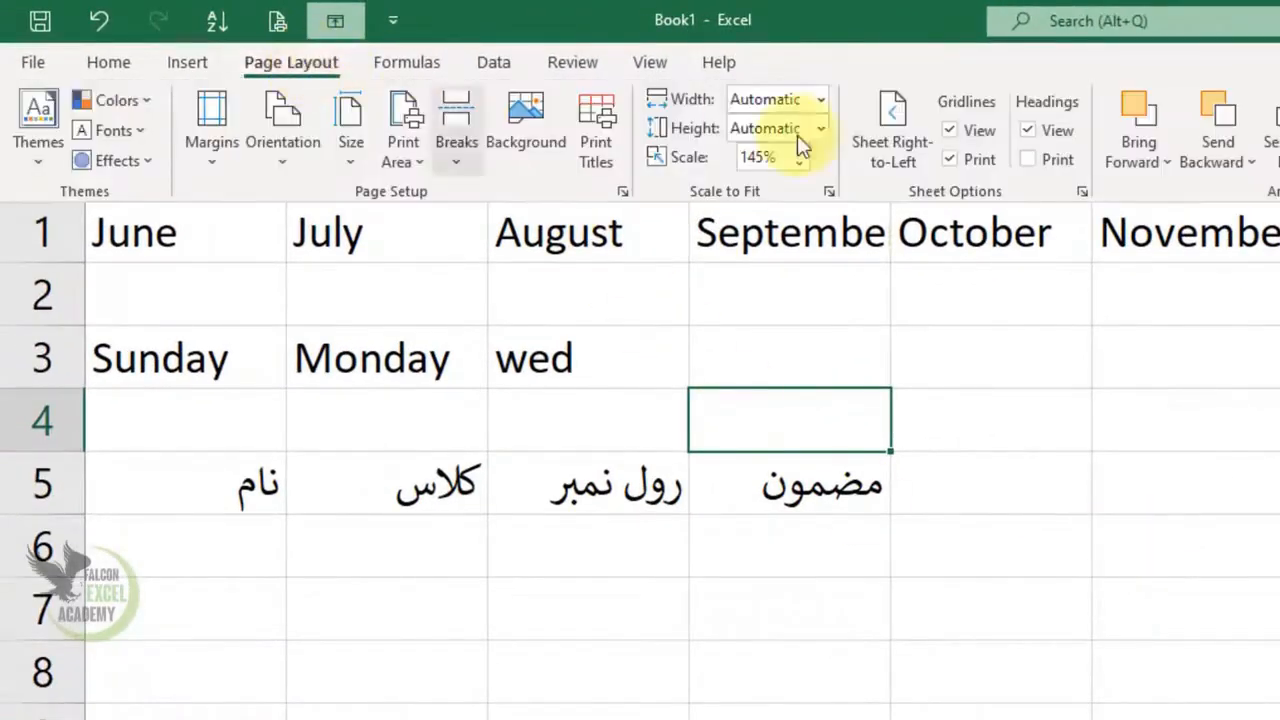
{"action": "left_click", "coordinate": [958, 404]}
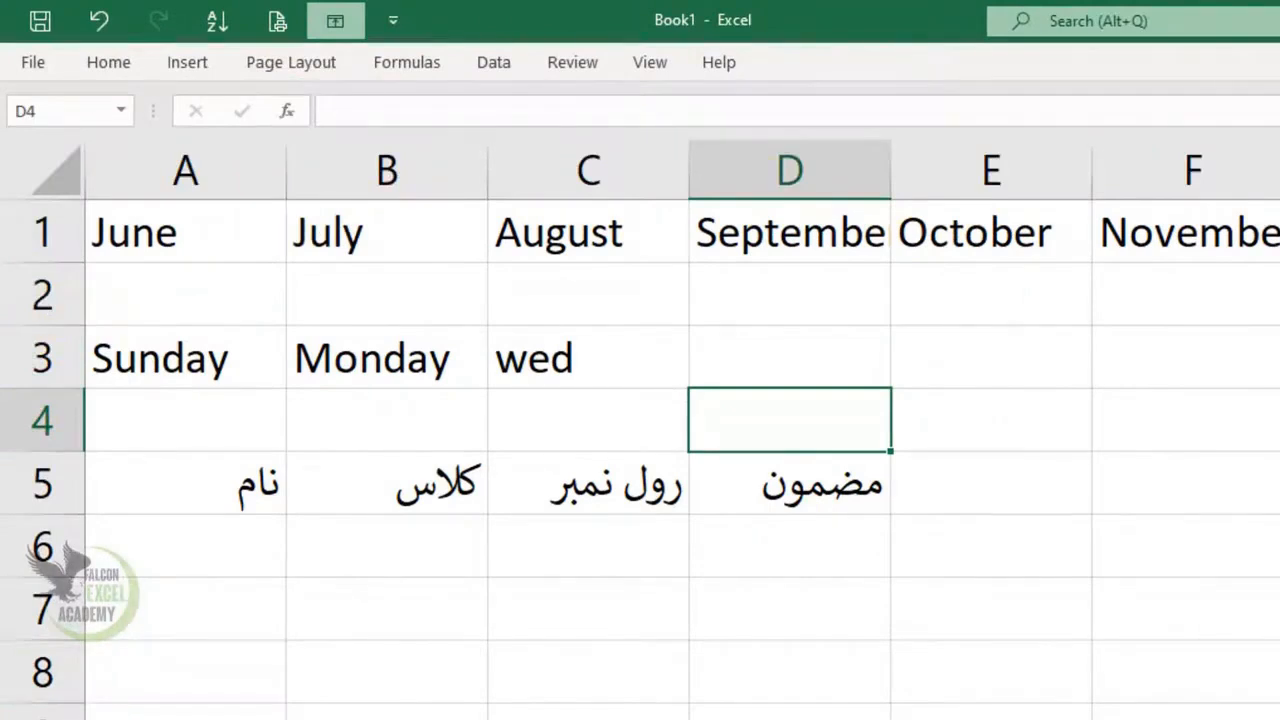
{"action": "left_click", "coordinate": [306, 63]}
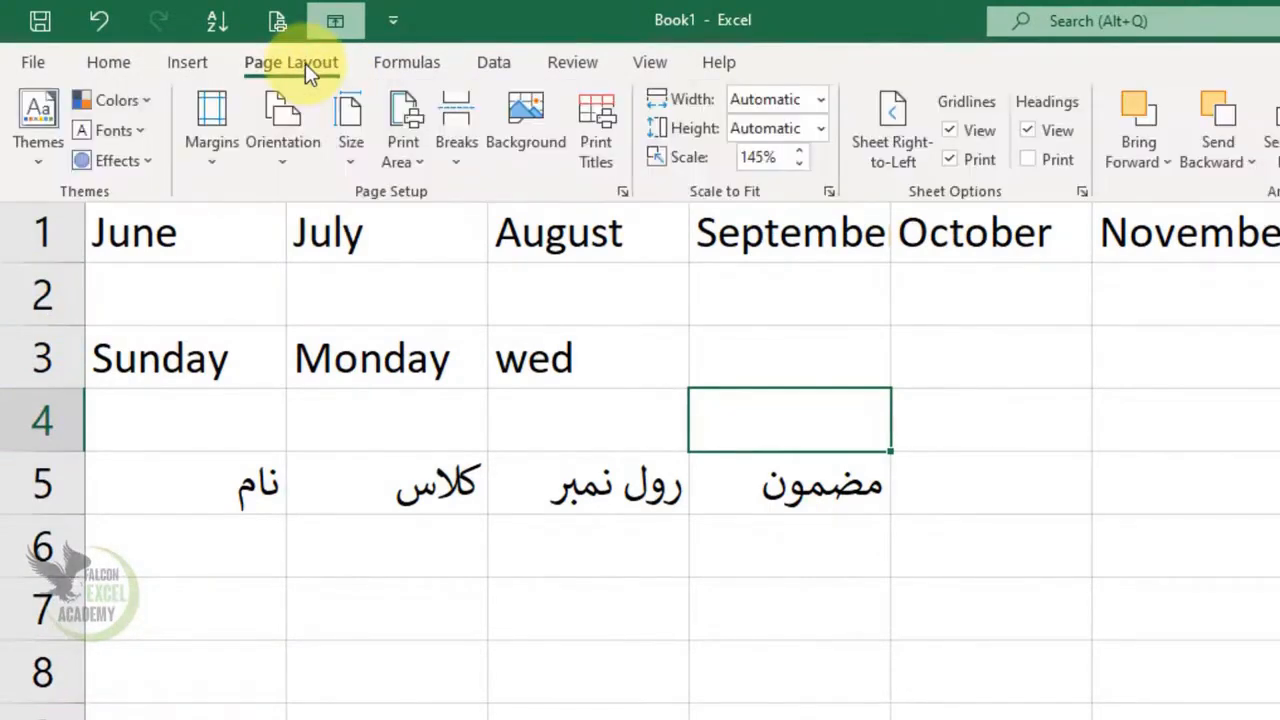
{"action": "left_click", "coordinate": [1045, 135]}
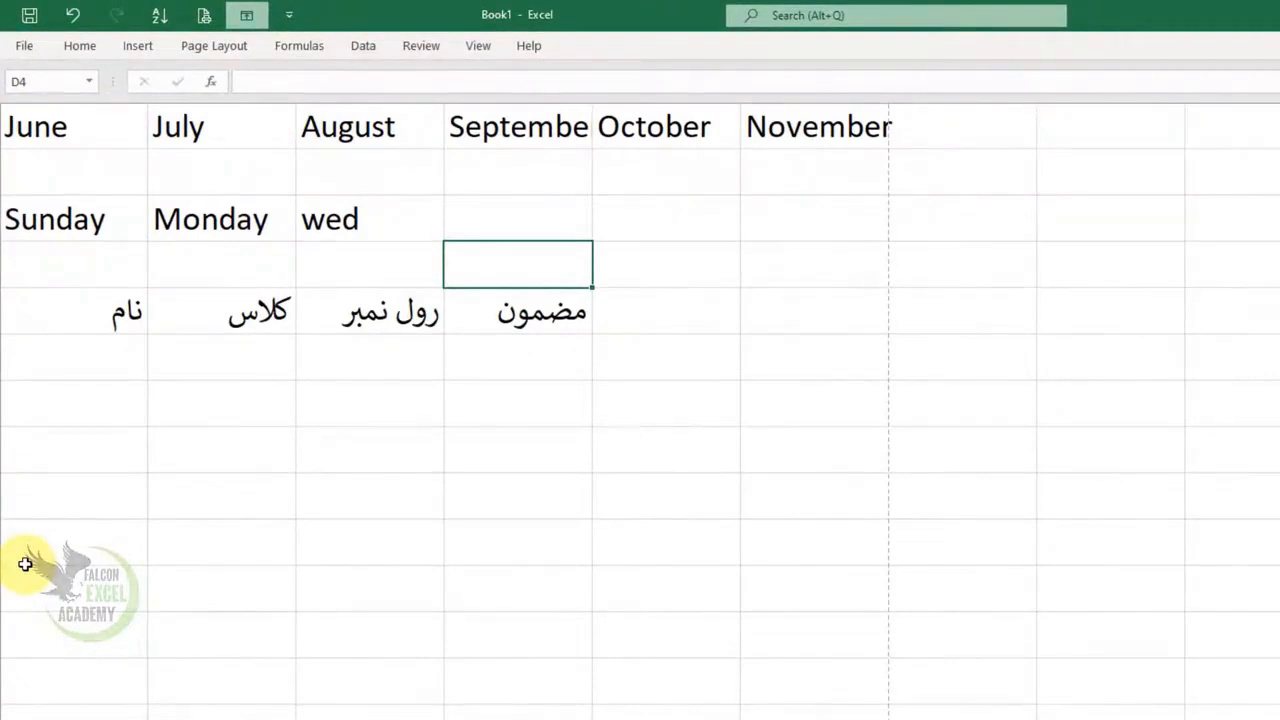
{"action": "left_click", "coordinate": [210, 47]}
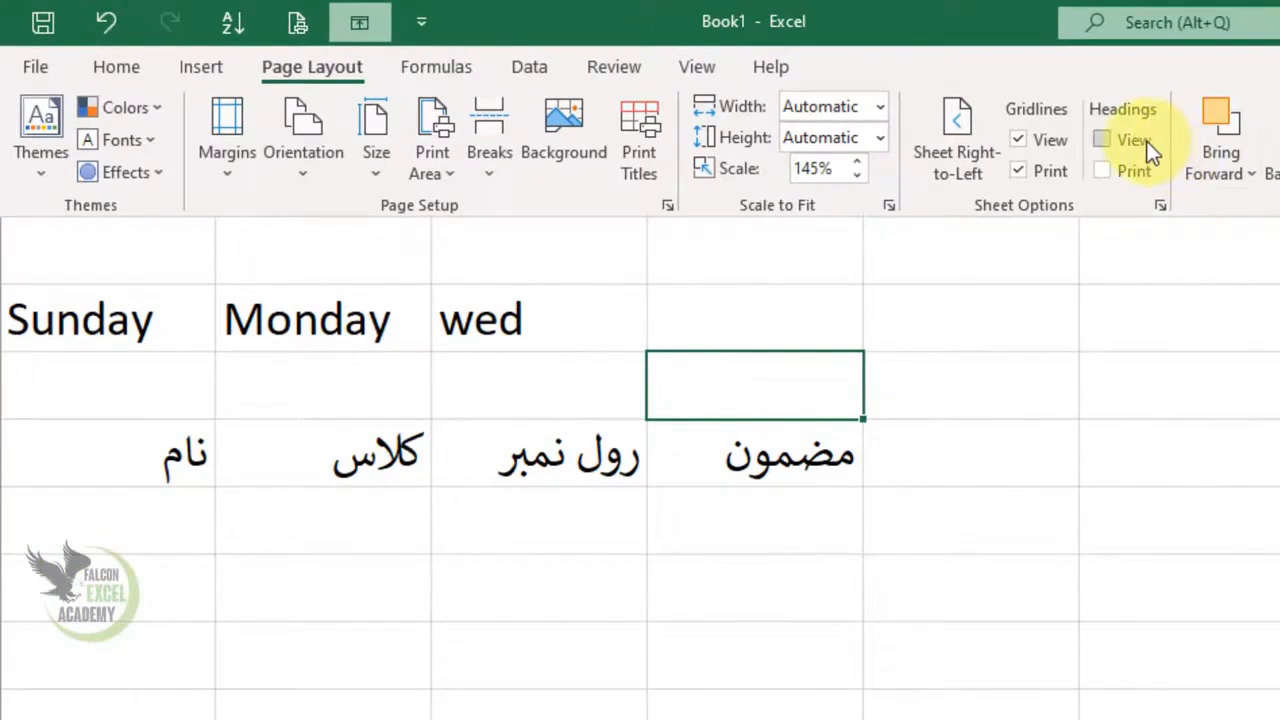
{"action": "left_click", "coordinate": [1152, 150]}
{"action": "left_click", "coordinate": [1075, 515]}
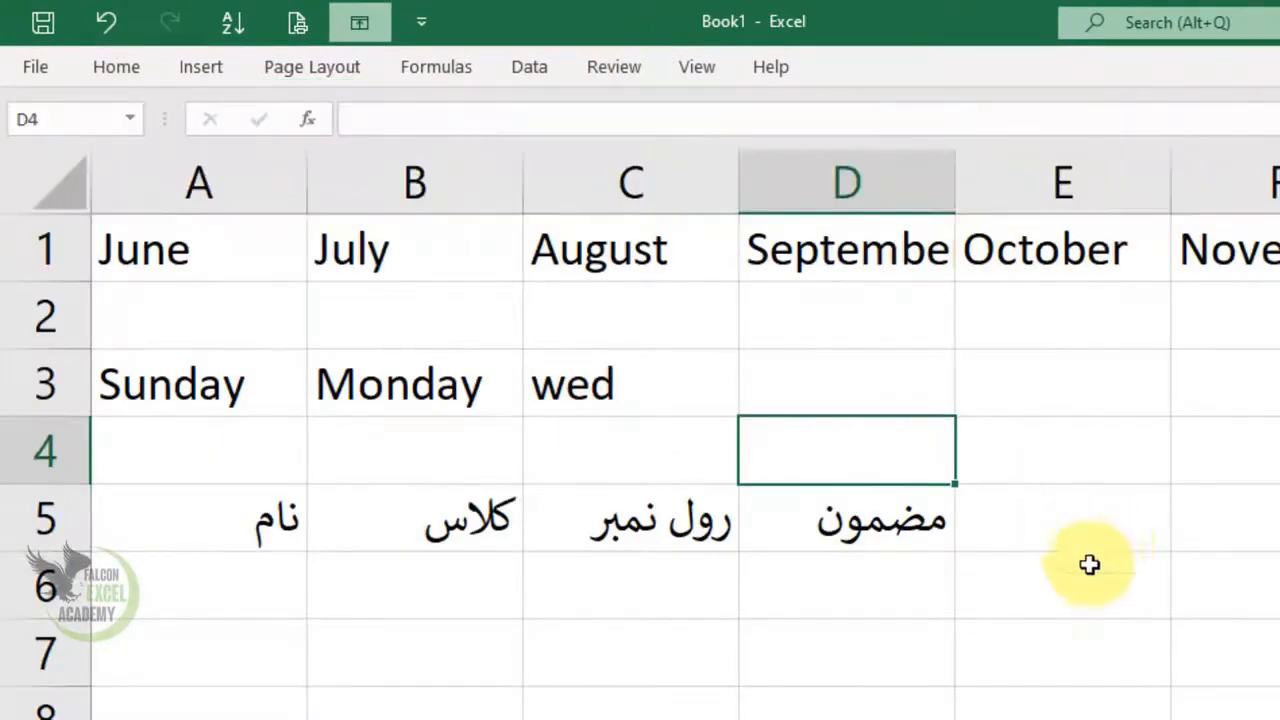
{"action": "left_click", "coordinate": [346, 72]}
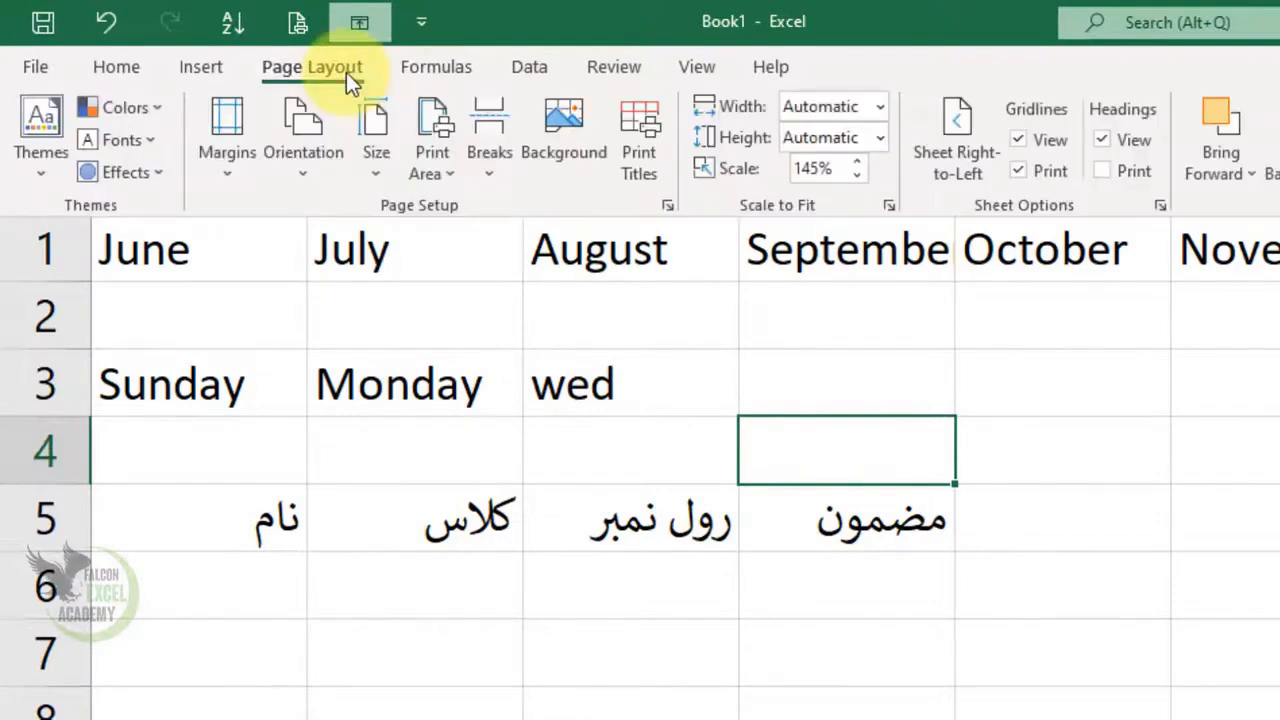
Turn on printing of the headings and check the print preview, then turn off printing of both gridlines and headings
{"action": "left_click", "coordinate": [1137, 174]}
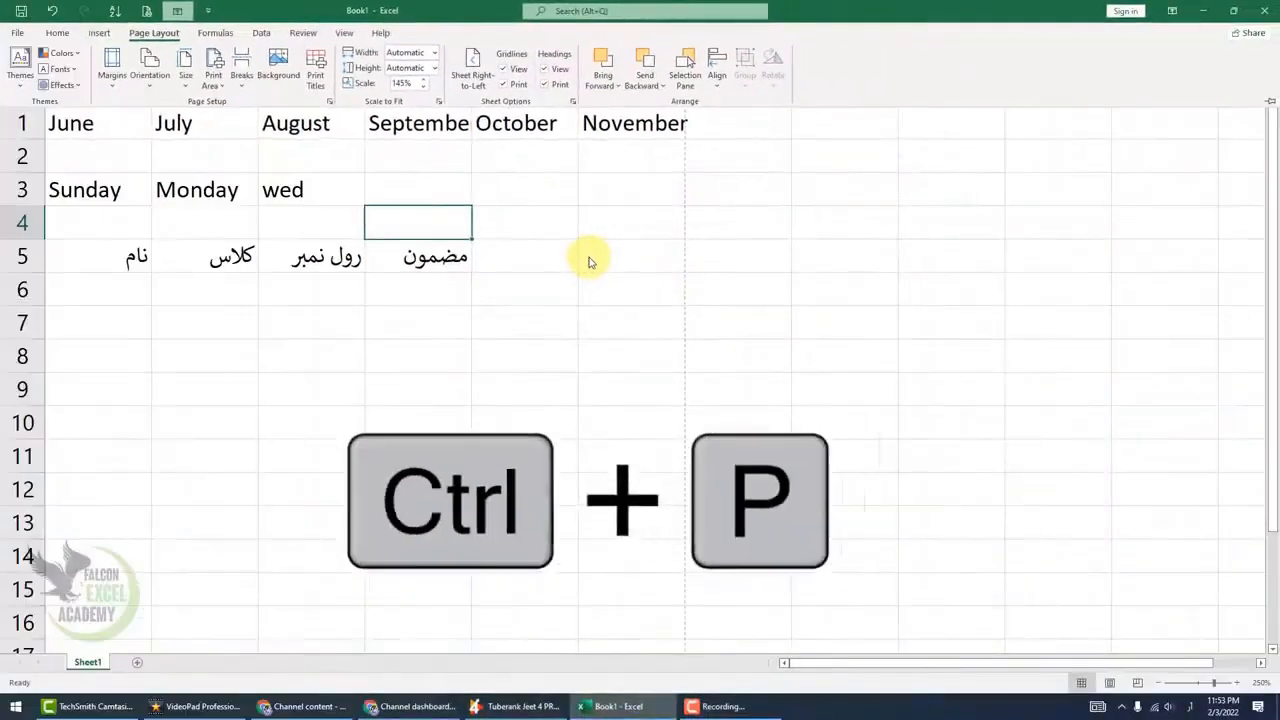
{"action": "key", "text": "ctrl+p"}
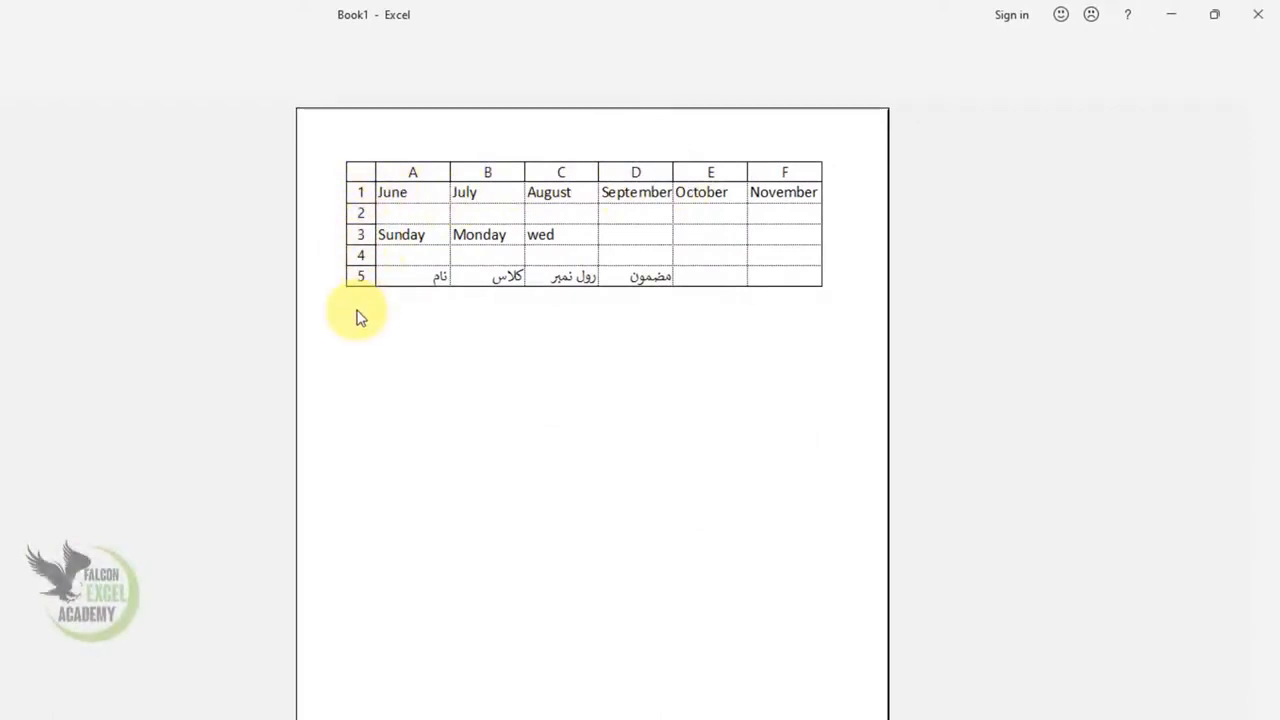
{"action": "key", "text": "Escape"}
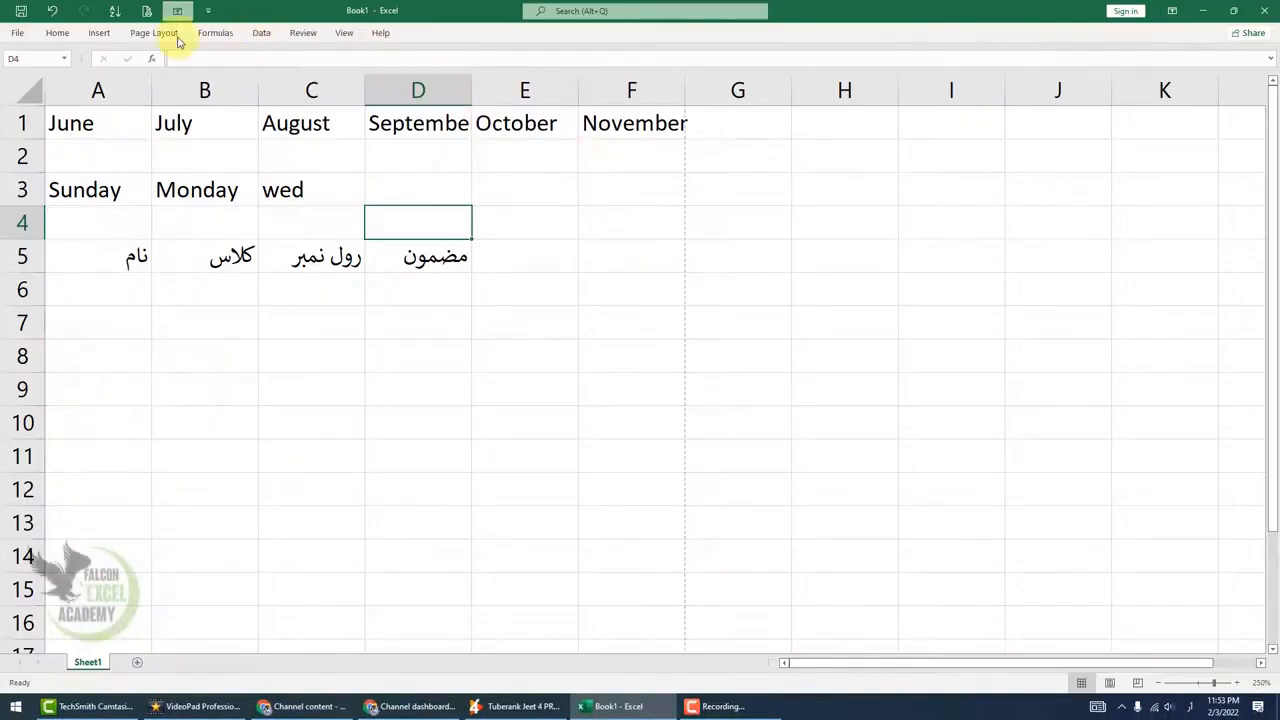
{"action": "left_click", "coordinate": [176, 36]}
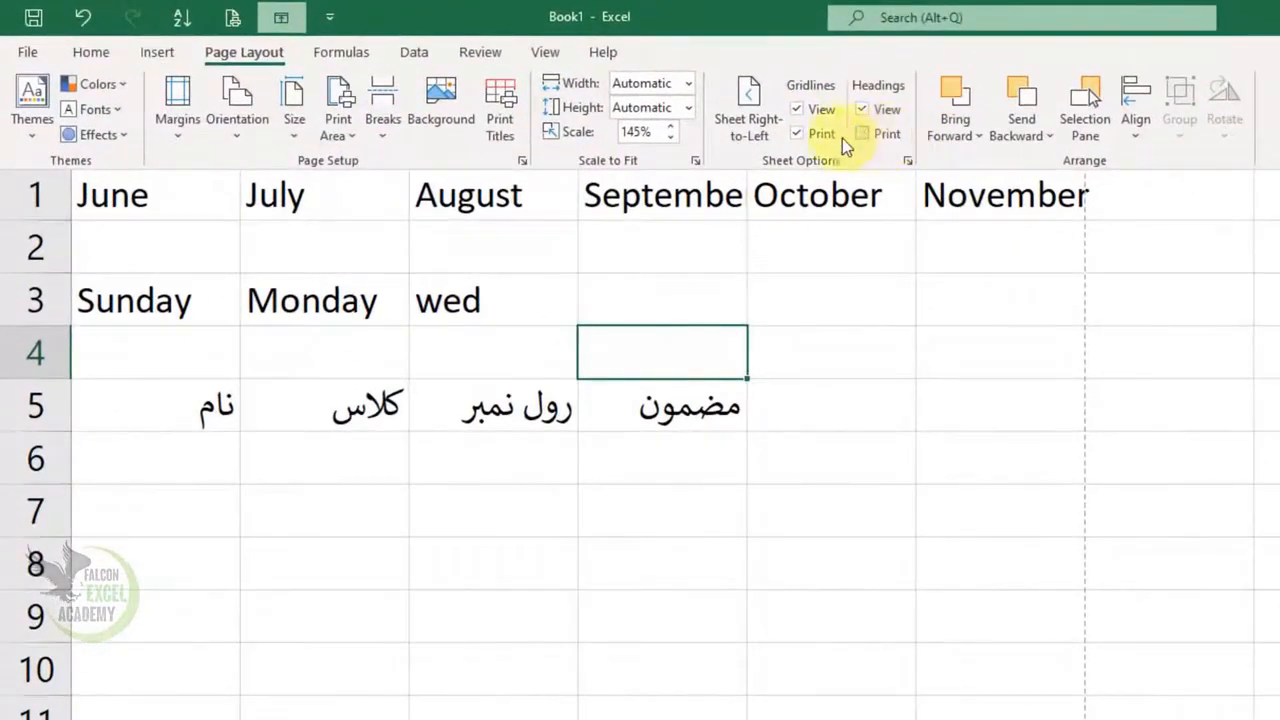
{"action": "left_click", "coordinate": [826, 136]}
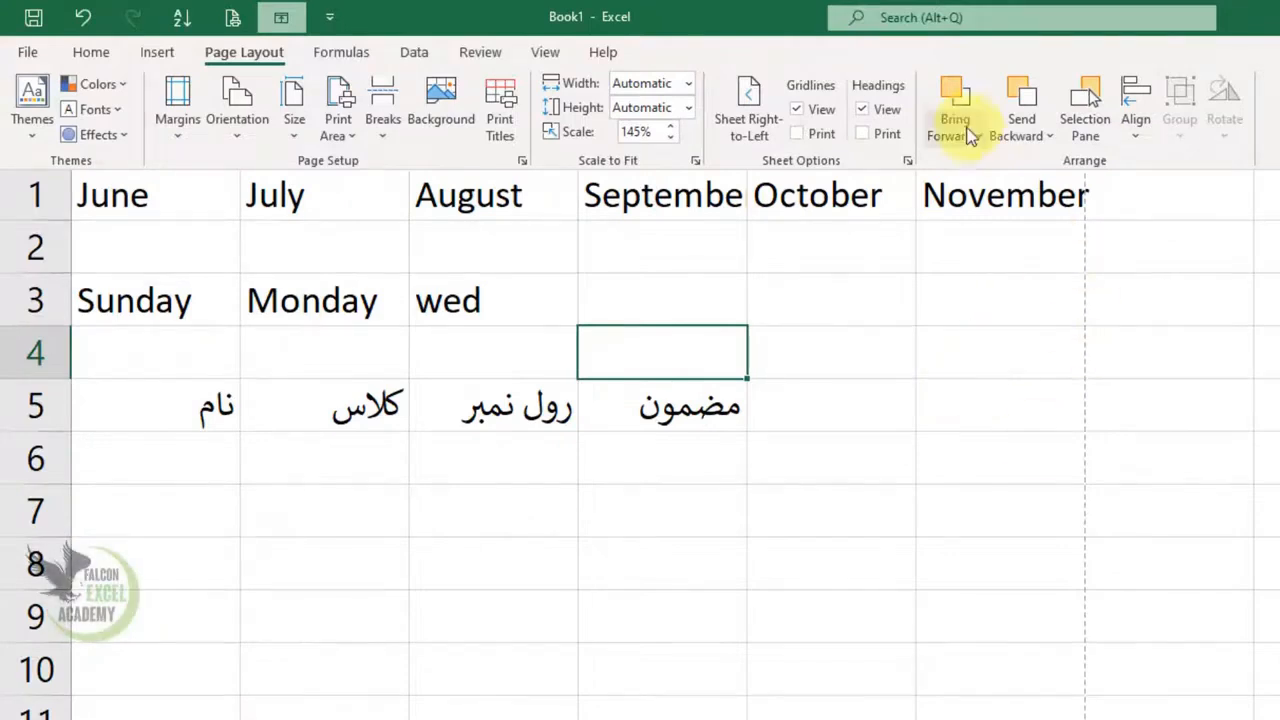
Insert a rounded rectangle shape beside the headings, covering roughly F3 to J6
{"action": "left_click", "coordinate": [162, 45]}
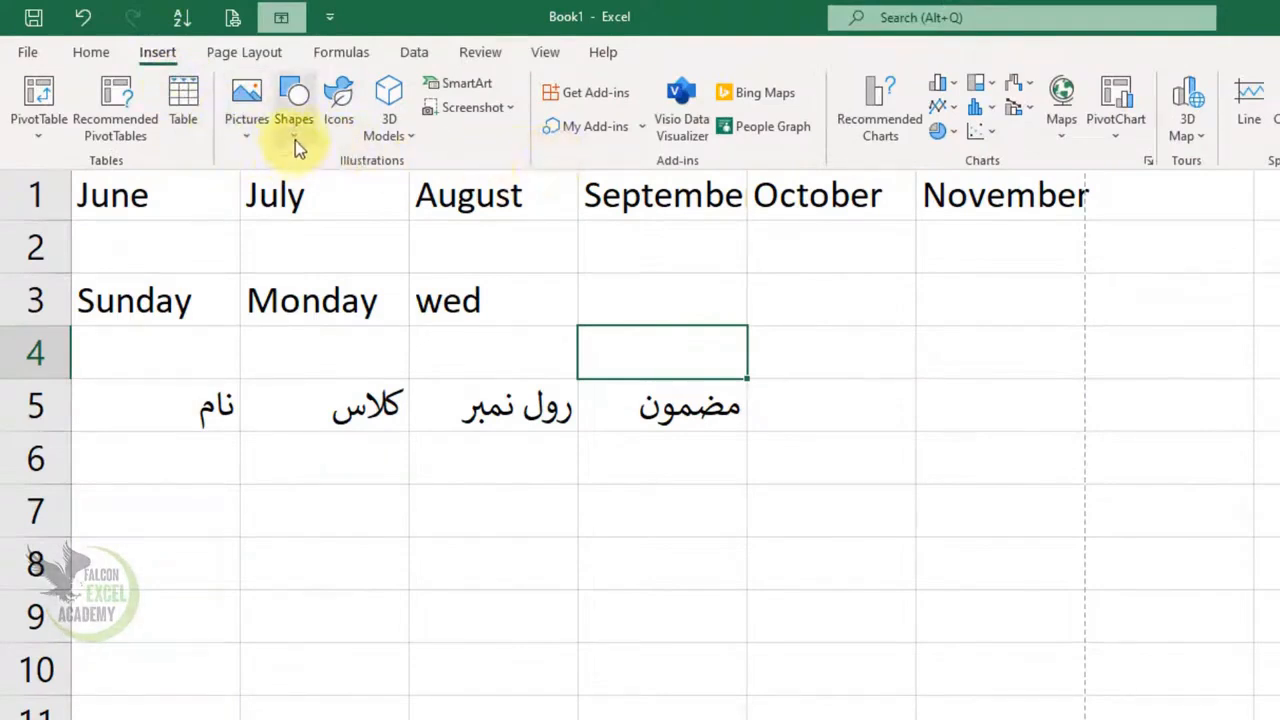
{"action": "left_click", "coordinate": [164, 56]}
{"action": "left_click", "coordinate": [163, 54]}
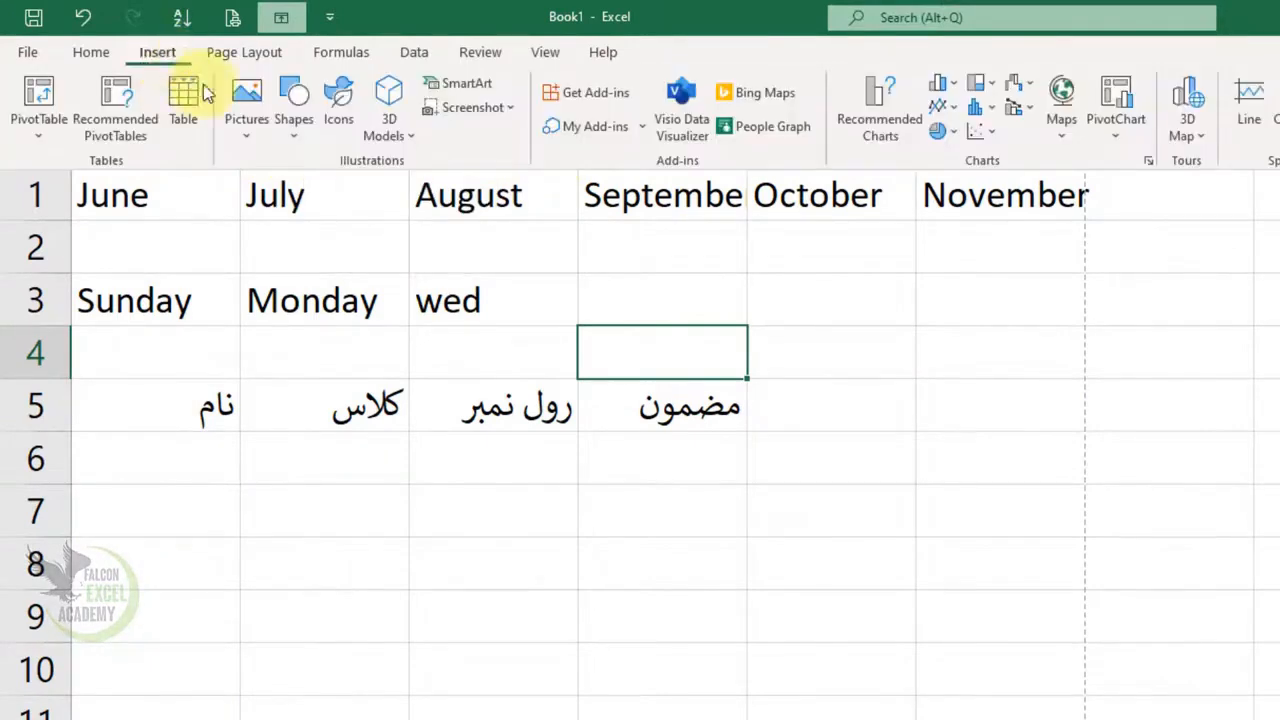
{"action": "left_click", "coordinate": [299, 136]}
{"action": "left_click", "coordinate": [390, 190]}
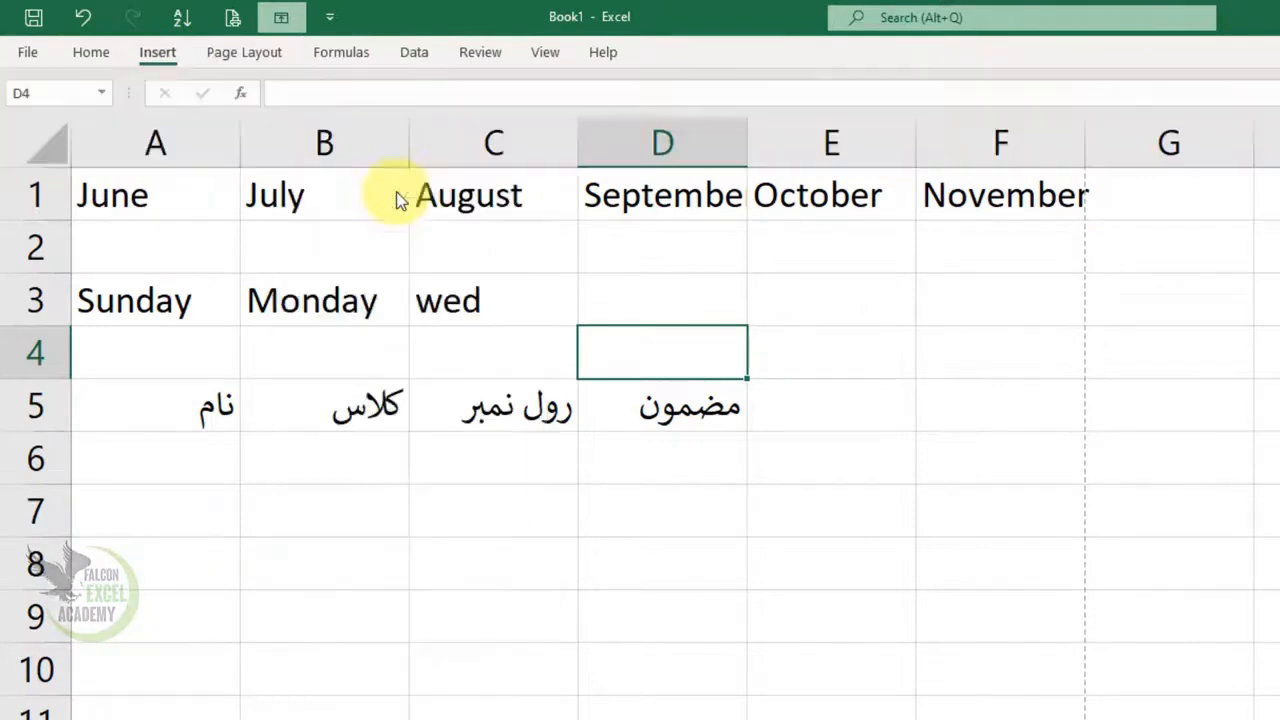
{"action": "left_click_drag", "start_coordinate": [731, 234], "coordinate": [1257, 388]}
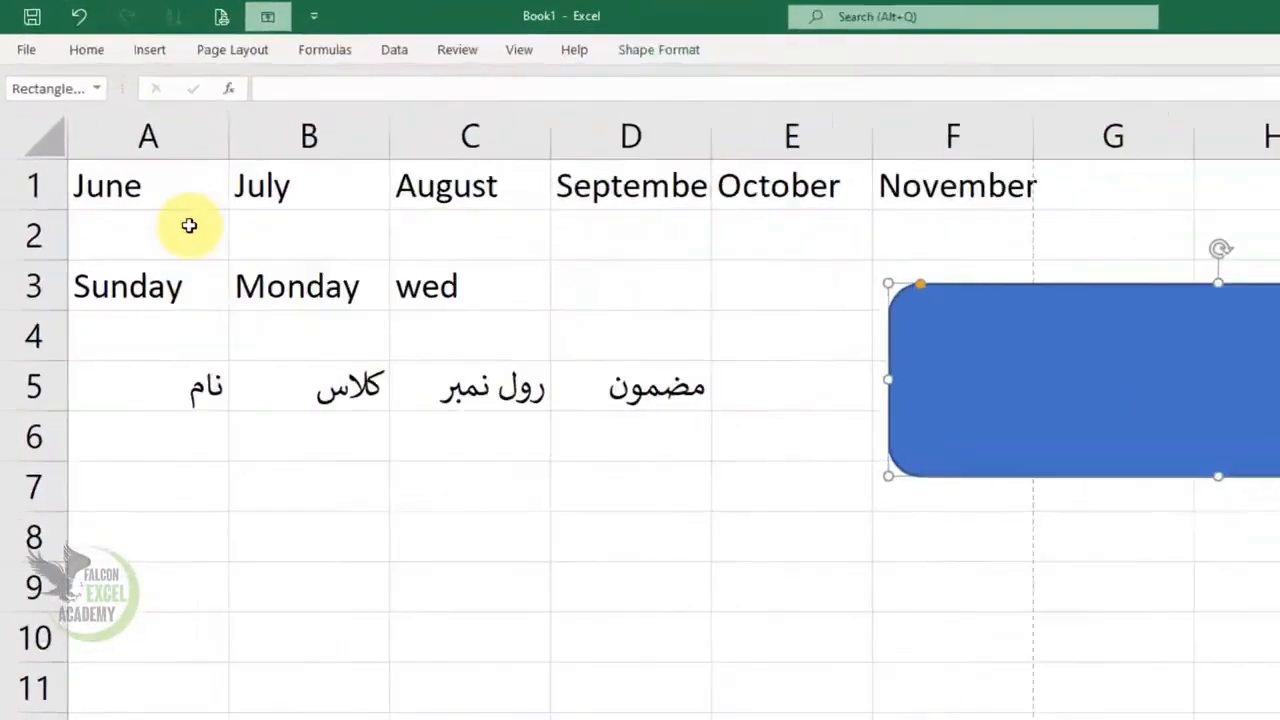
Insert a 32-point star about 1.33" high and 1.23" wide, overlapping the left end of the rounded rectangle
{"action": "left_click", "coordinate": [124, 45]}
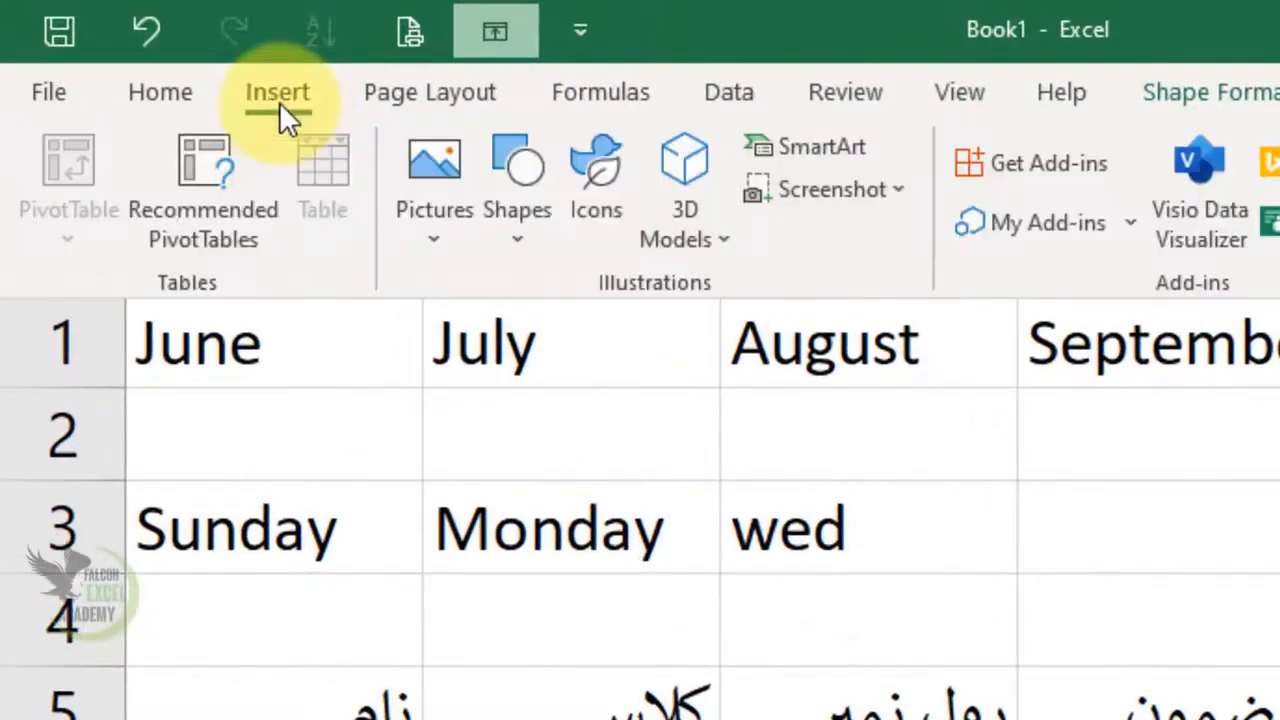
{"action": "left_click", "coordinate": [534, 250]}
{"action": "left_click", "coordinate": [599, 534]}
{"action": "left_click_drag", "start_coordinate": [720, 165], "coordinate": [991, 453]}
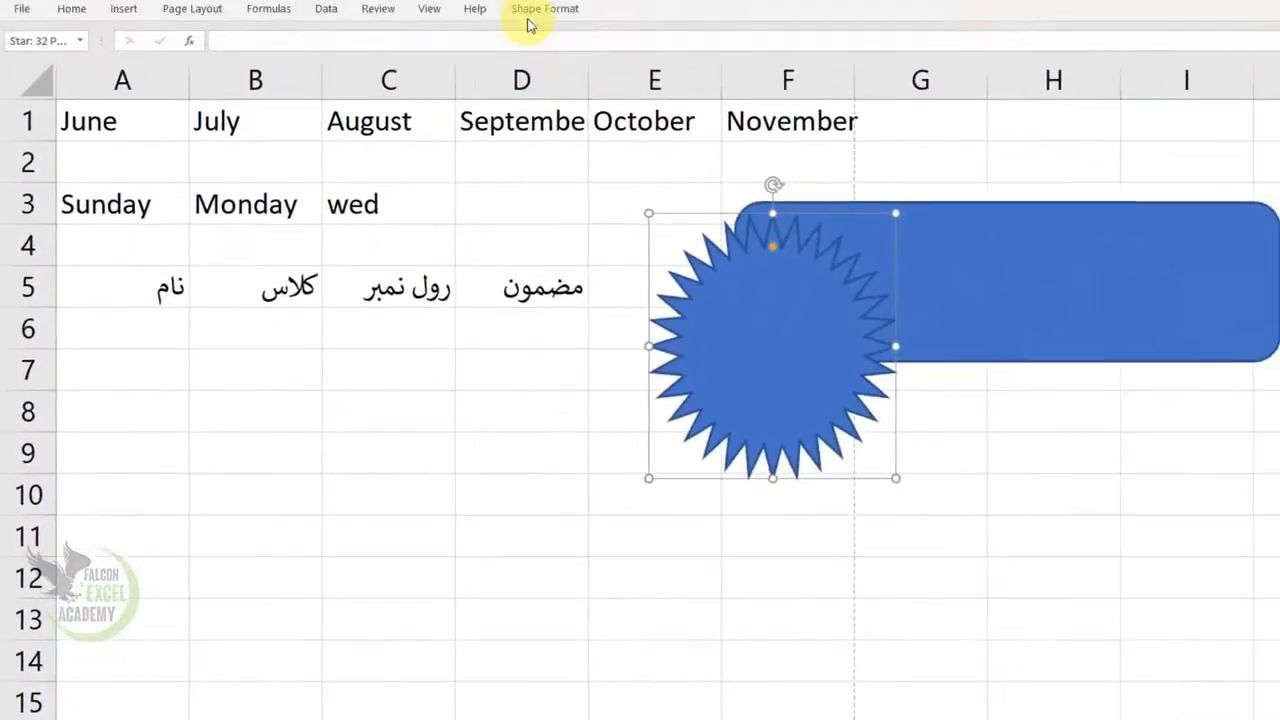
Fill the star shape with orange
{"action": "left_click", "coordinate": [545, 9]}
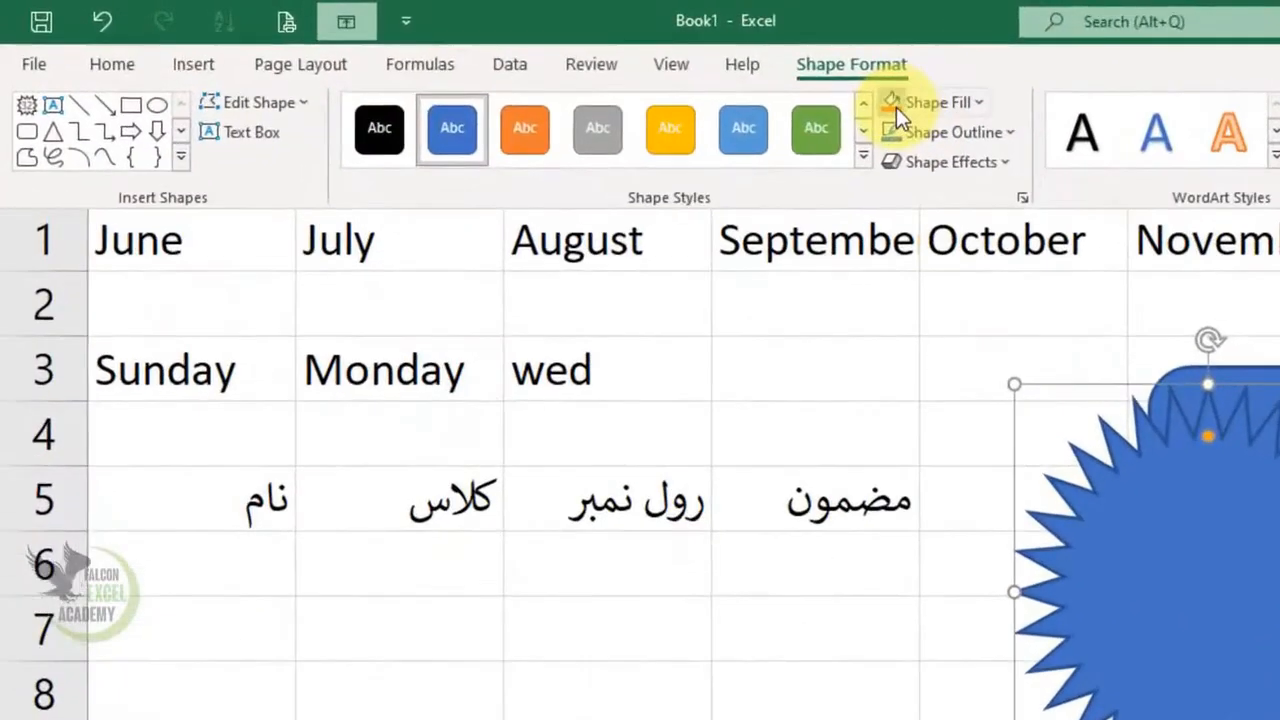
{"action": "left_click", "coordinate": [548, 63]}
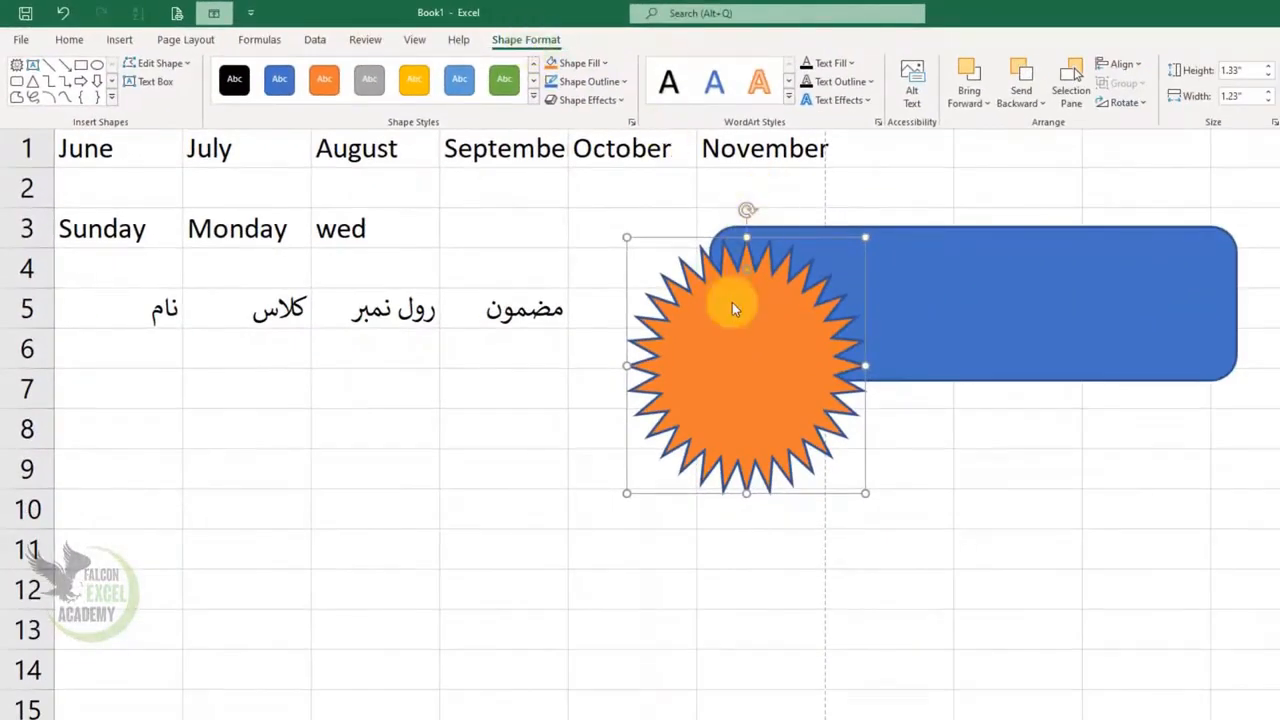
Send the orange star behind the blue rectangle, then bring it forward again
{"action": "left_click", "coordinate": [732, 302]}
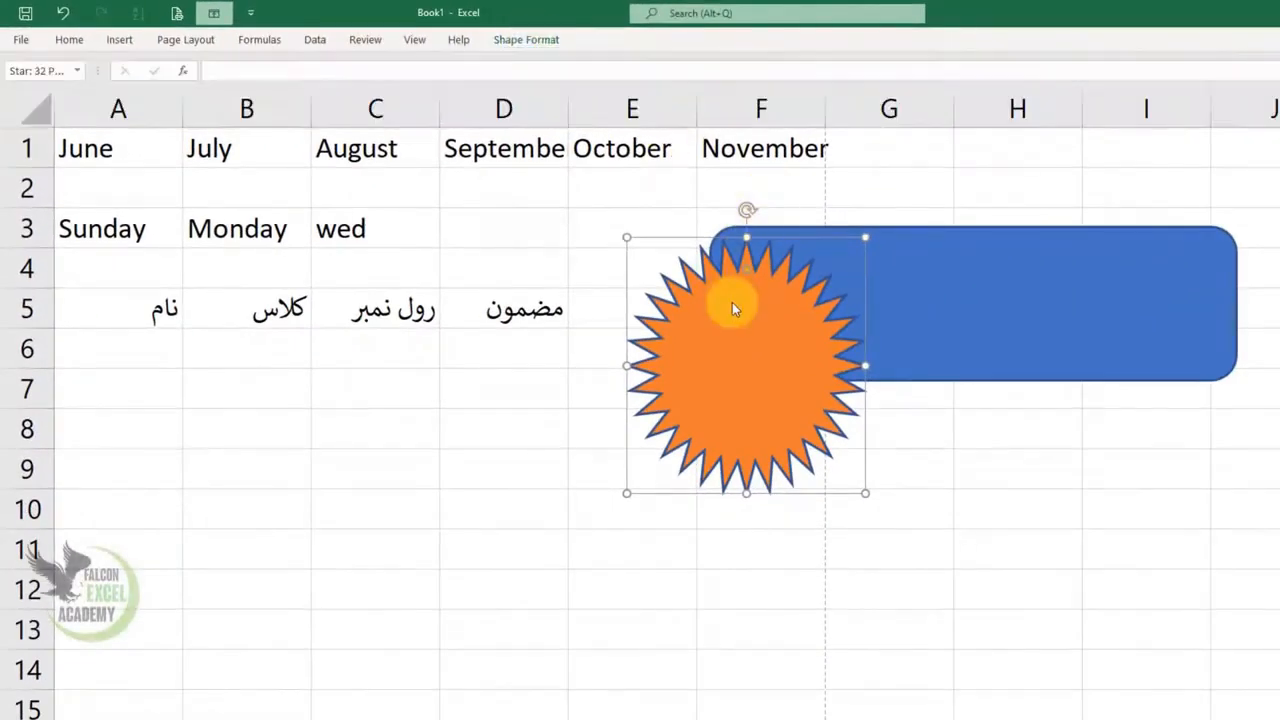
{"action": "left_click", "coordinate": [209, 42]}
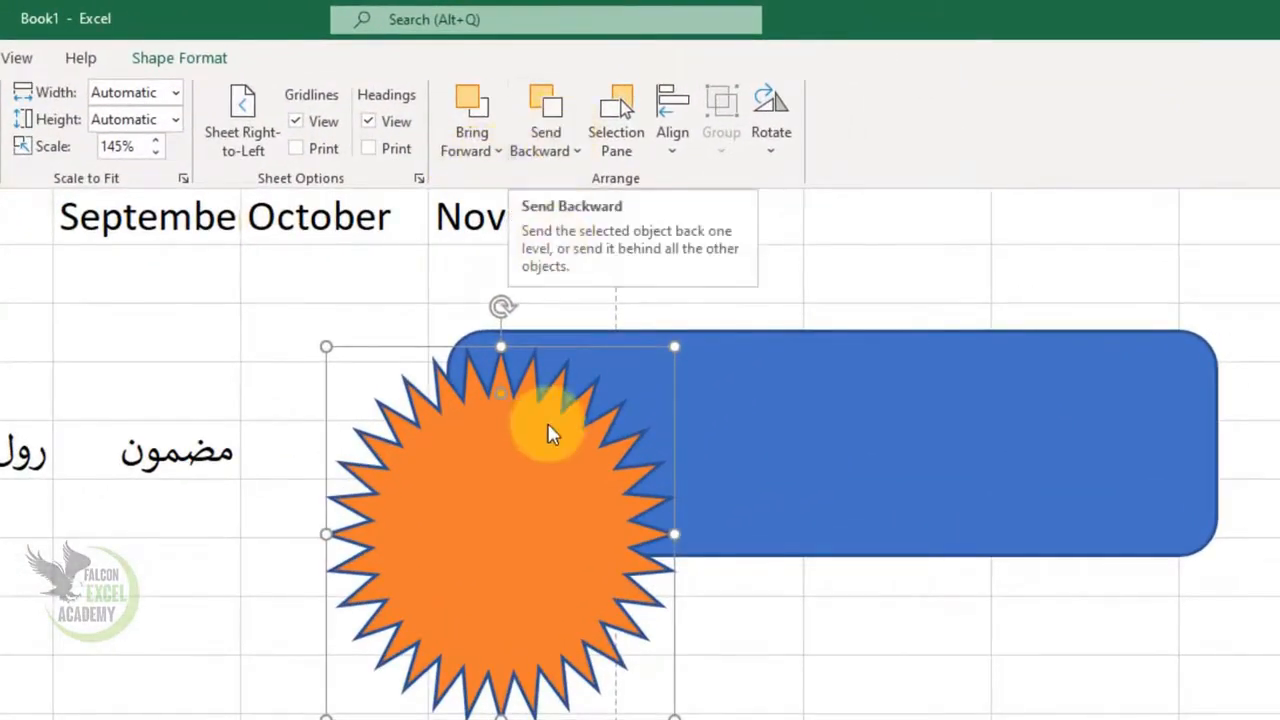
{"action": "left_click", "coordinate": [573, 491]}
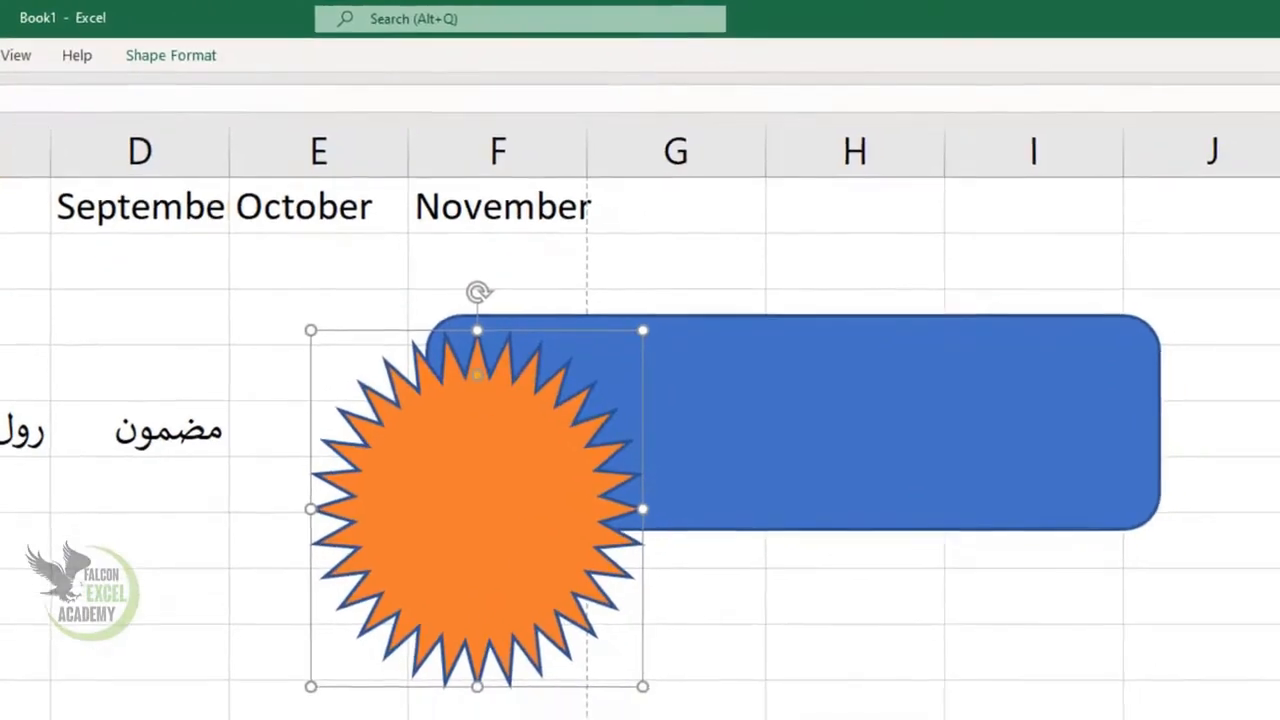
{"action": "left_click", "coordinate": [53, 45]}
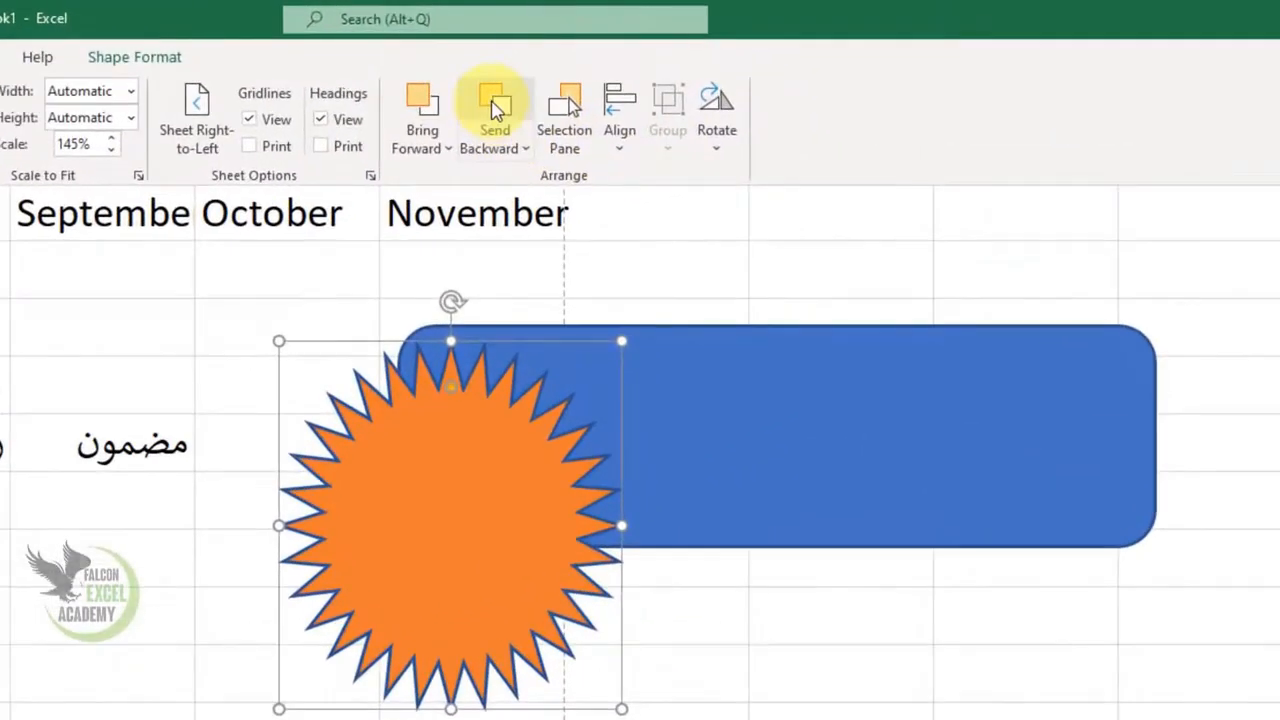
{"action": "left_click", "coordinate": [494, 105]}
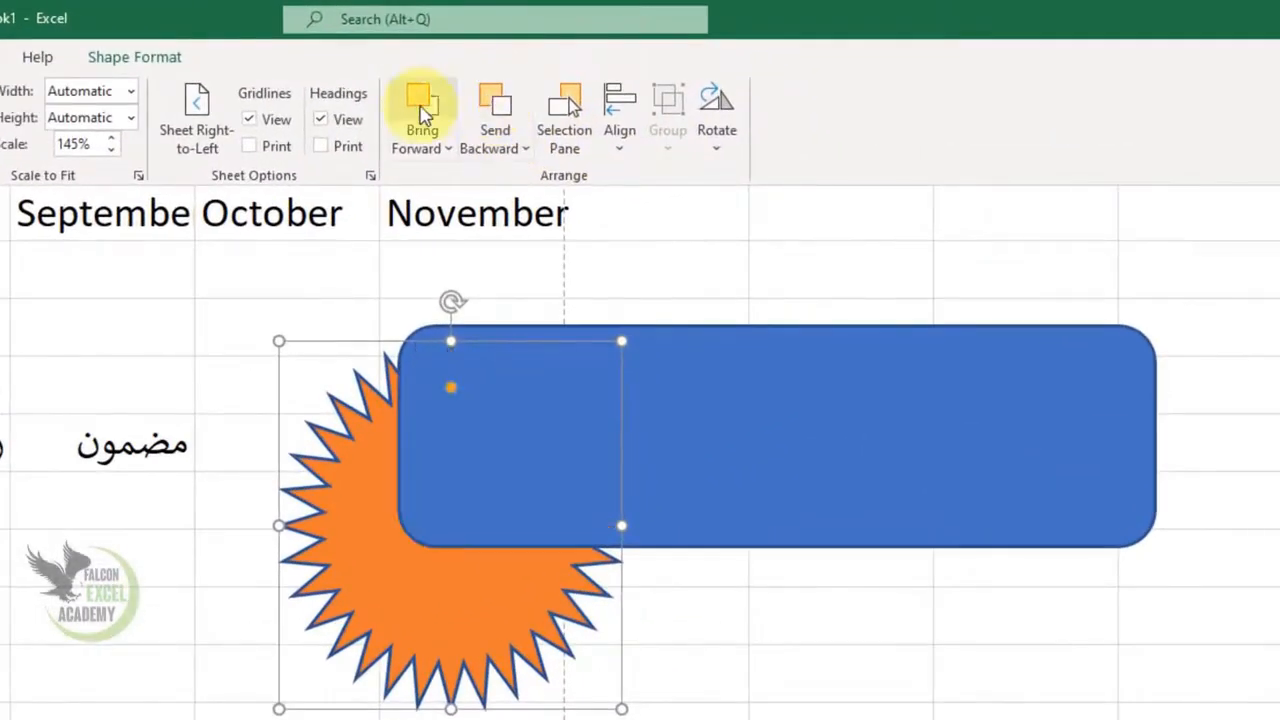
{"action": "left_click", "coordinate": [421, 105]}
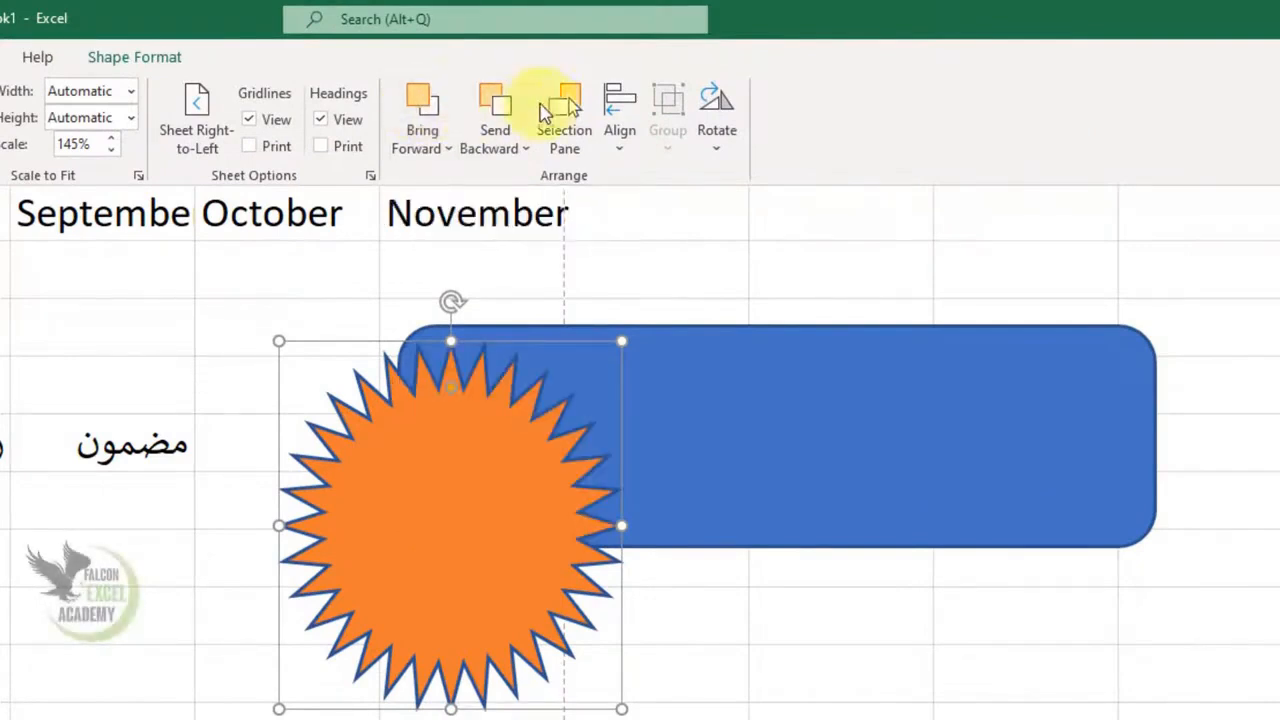
Hide the star and the rectangle through the Selection Pane, show both again, and close the pane
{"action": "left_click", "coordinate": [511, 475]}
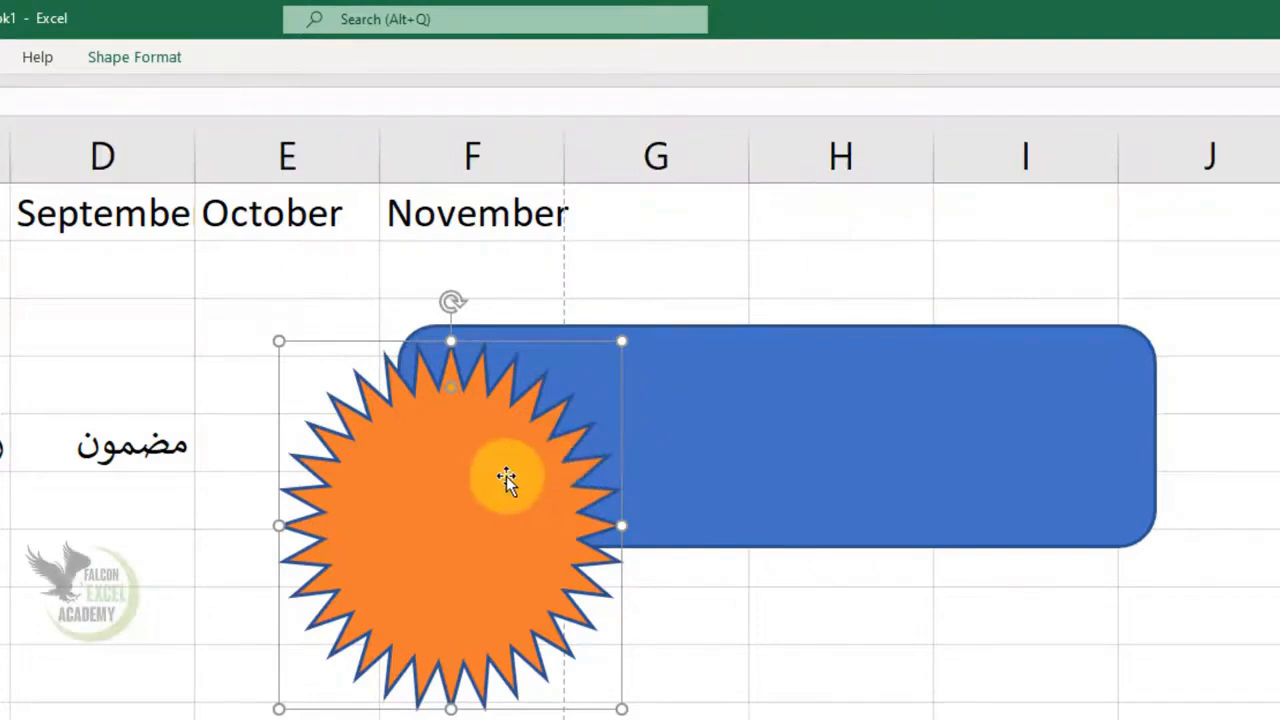
{"action": "left_click", "coordinate": [498, 476]}
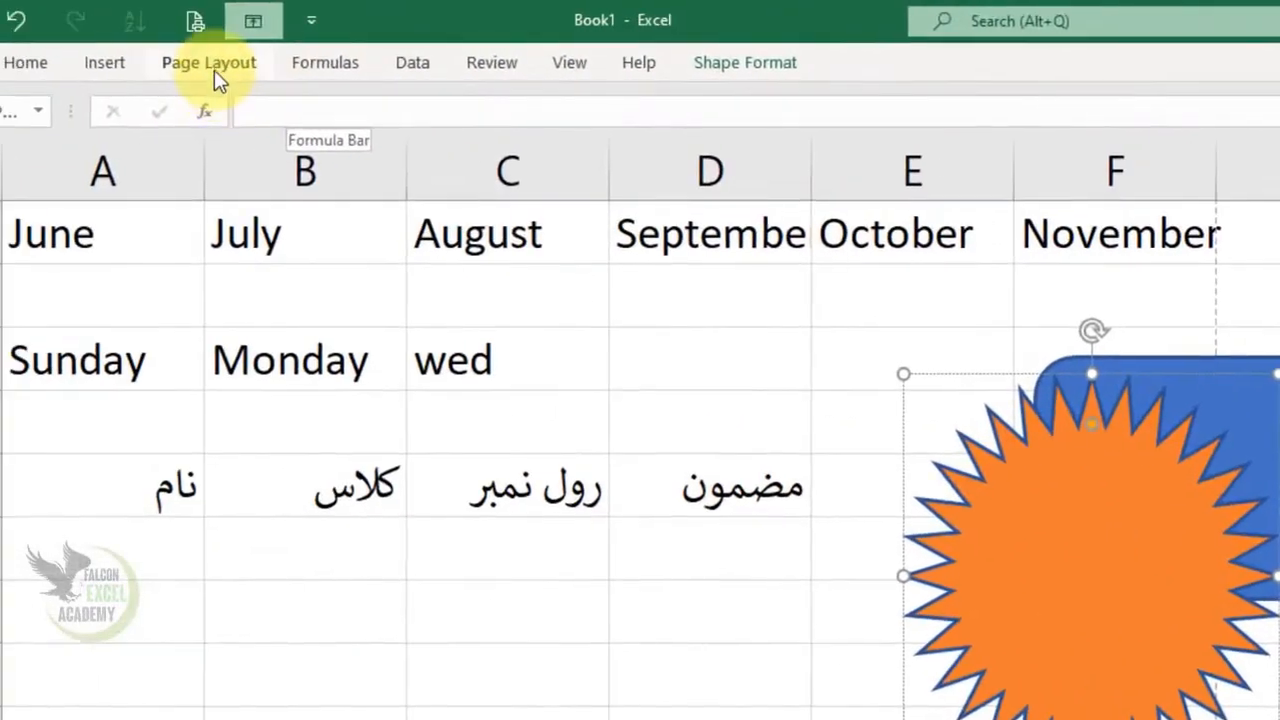
{"action": "left_click", "coordinate": [214, 70]}
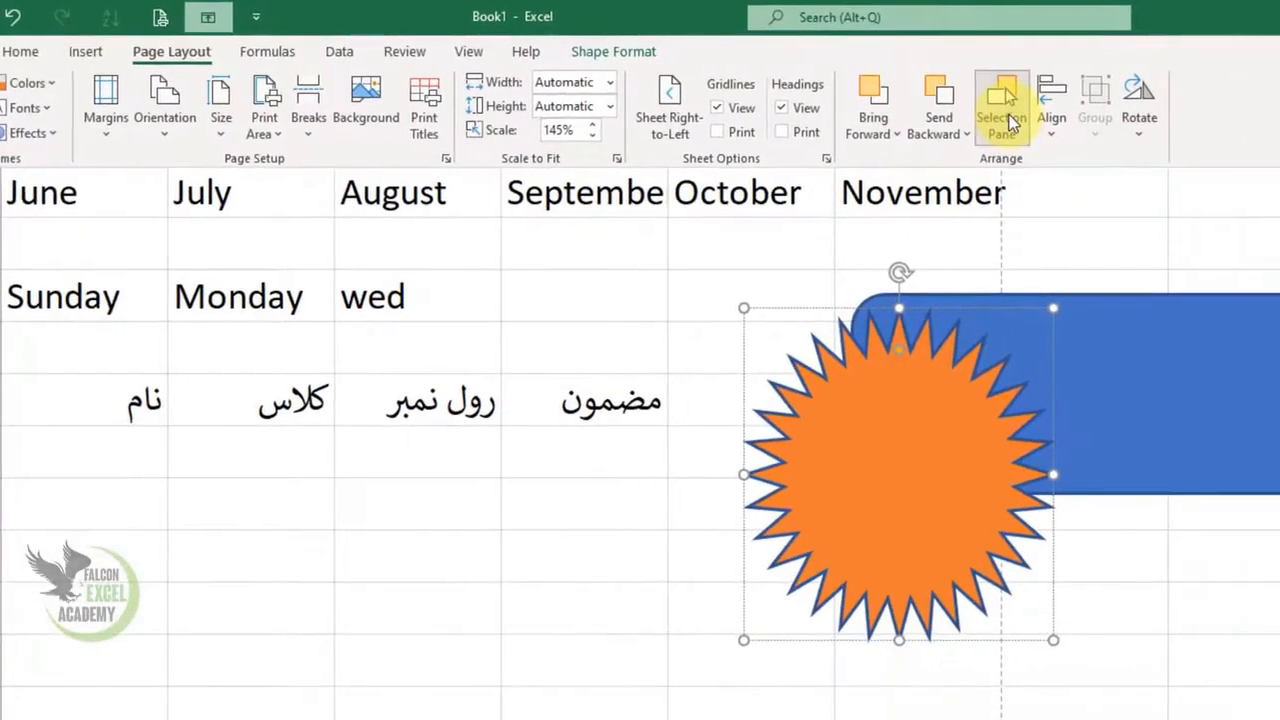
{"action": "left_click", "coordinate": [1005, 118]}
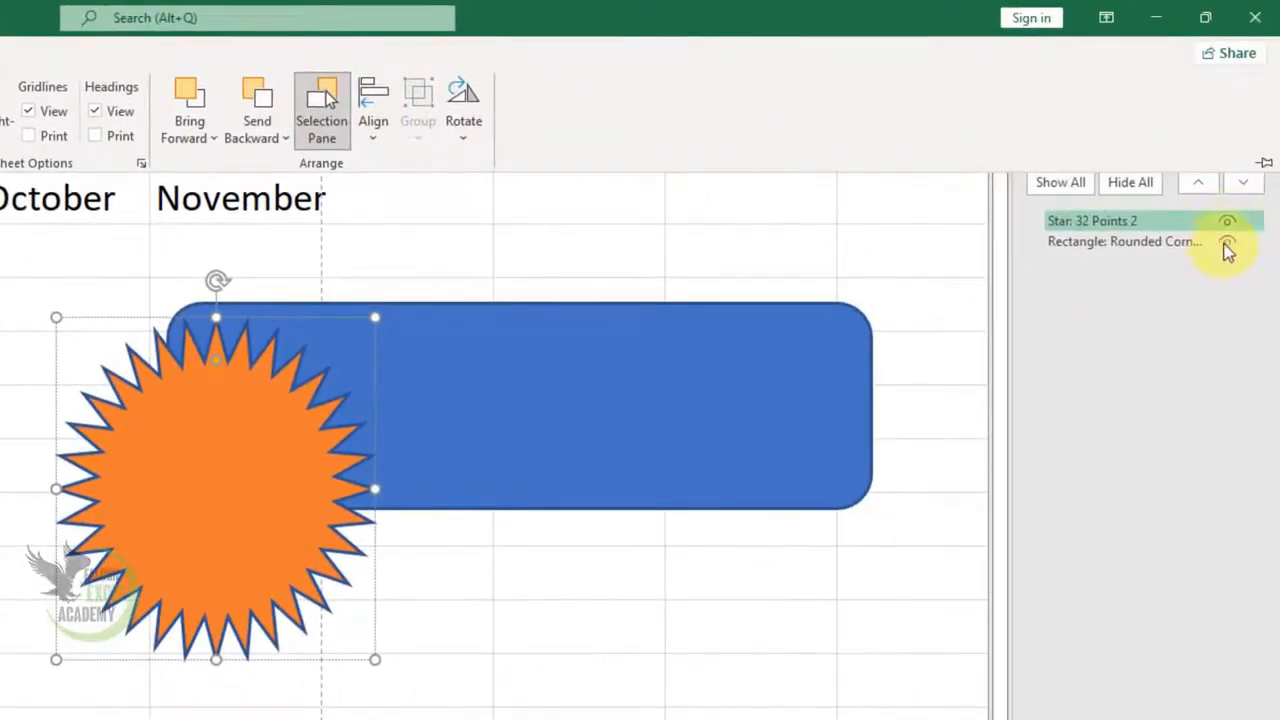
{"action": "left_click", "coordinate": [1228, 222]}
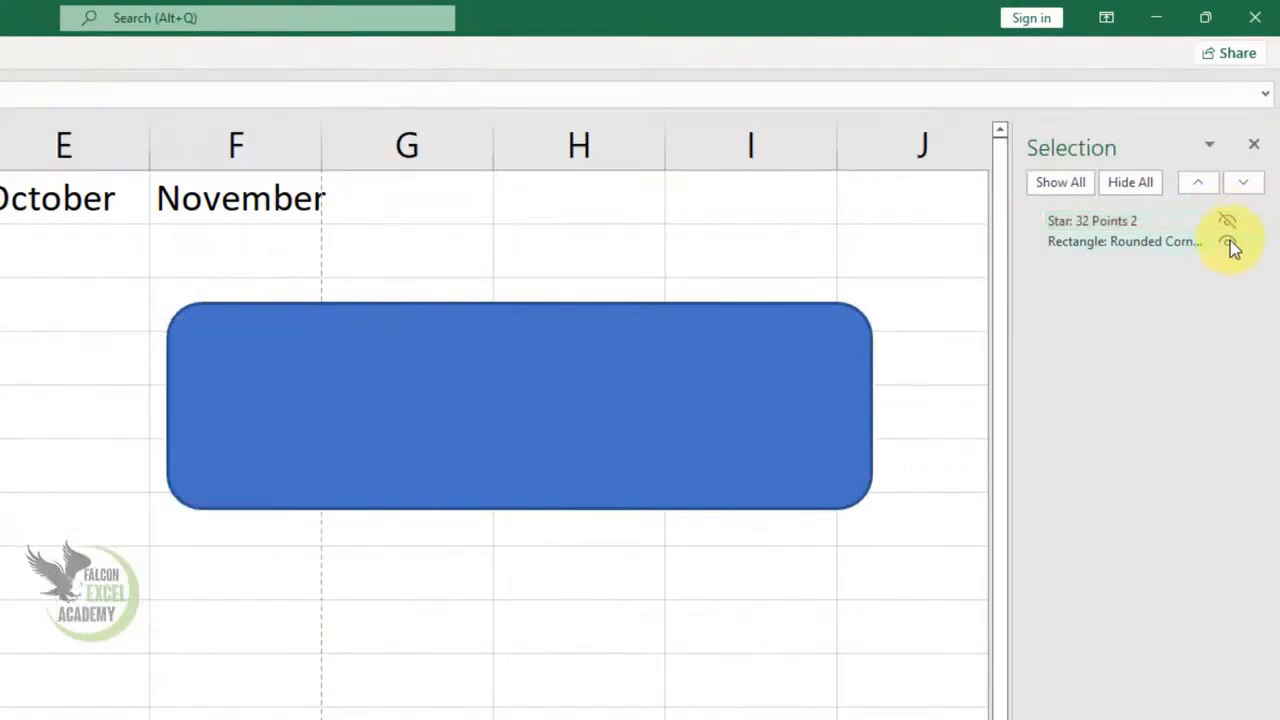
{"action": "left_click", "coordinate": [1230, 240]}
{"action": "left_click", "coordinate": [1230, 240]}
{"action": "left_click", "coordinate": [1231, 220]}
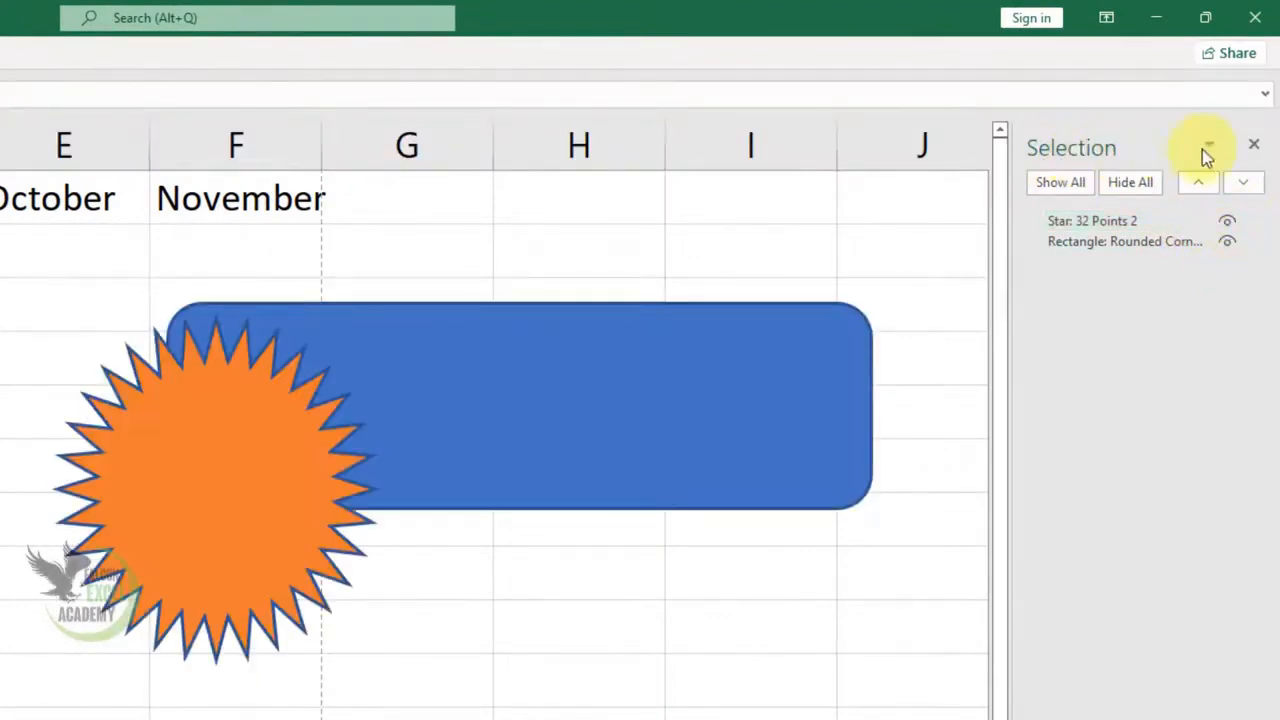
{"action": "left_click", "coordinate": [1253, 145]}
Shrink the orange star and move it away from the rectangle to about C7:D10, below the Urdu headings
{"action": "left_click", "coordinate": [168, 62]}
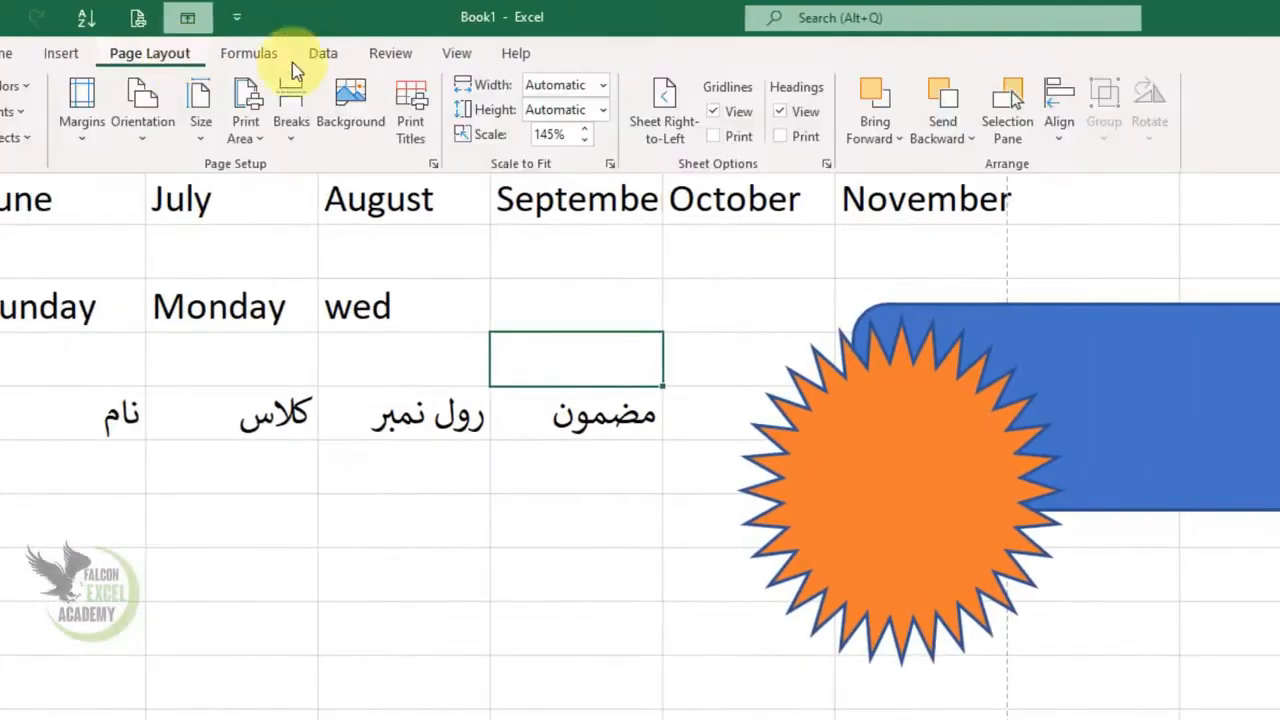
{"action": "left_click", "coordinate": [996, 408]}
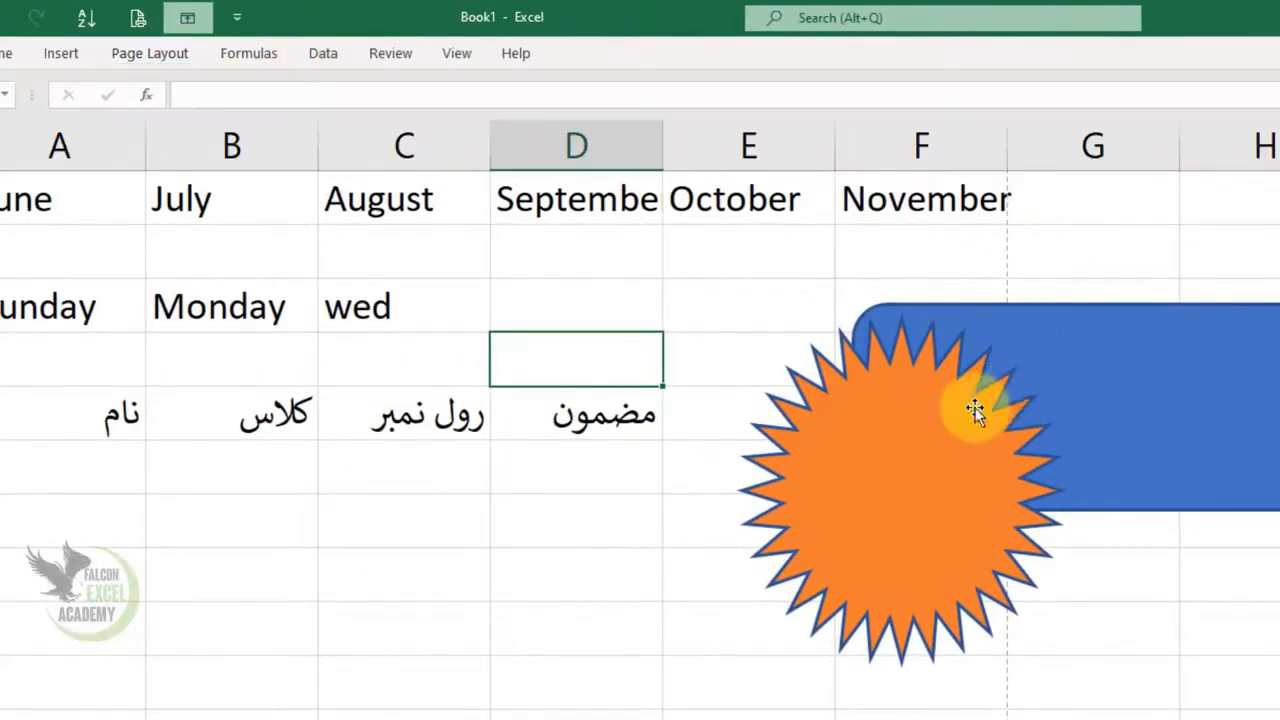
{"action": "left_click", "coordinate": [971, 409]}
{"action": "left_click_drag", "start_coordinate": [1060, 318], "coordinate": [909, 475]}
{"action": "left_click_drag", "start_coordinate": [819, 588], "coordinate": [518, 631]}
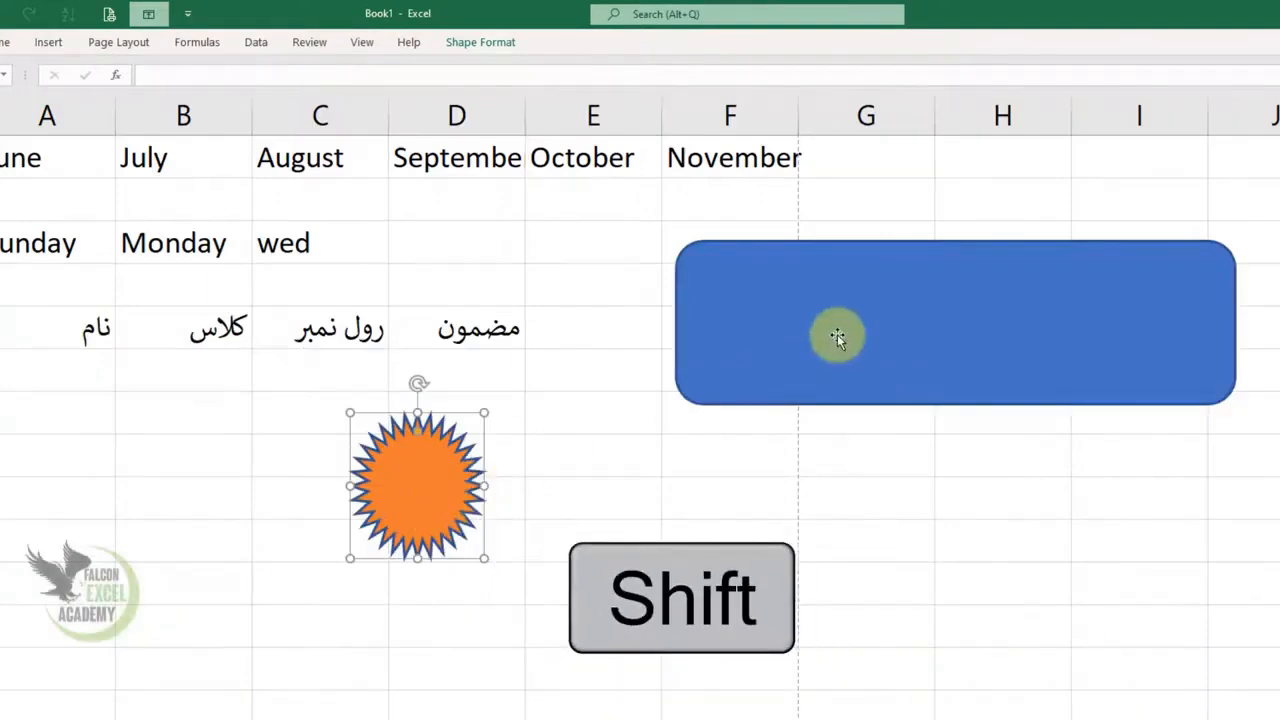
Select the star and the rectangle together and turn on Snap to Shape
{"action": "left_click", "coordinate": [837, 337], "text": "shift"}
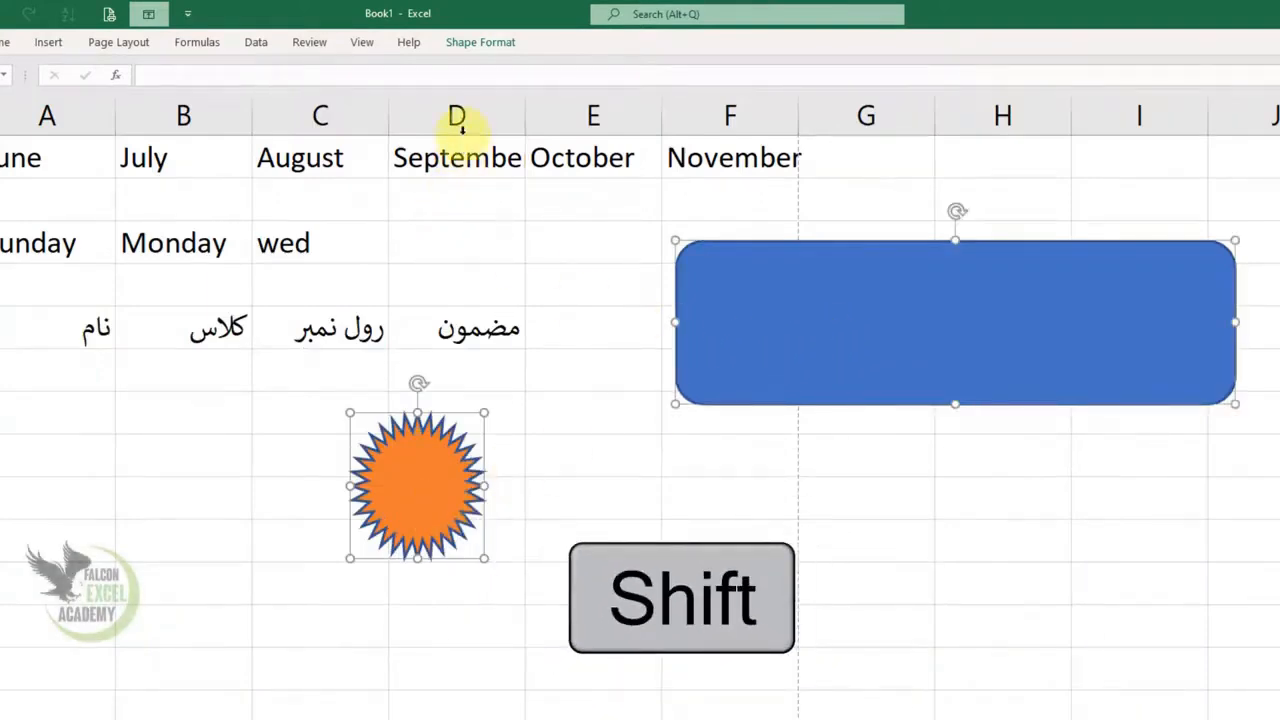
{"action": "left_click", "coordinate": [501, 46]}
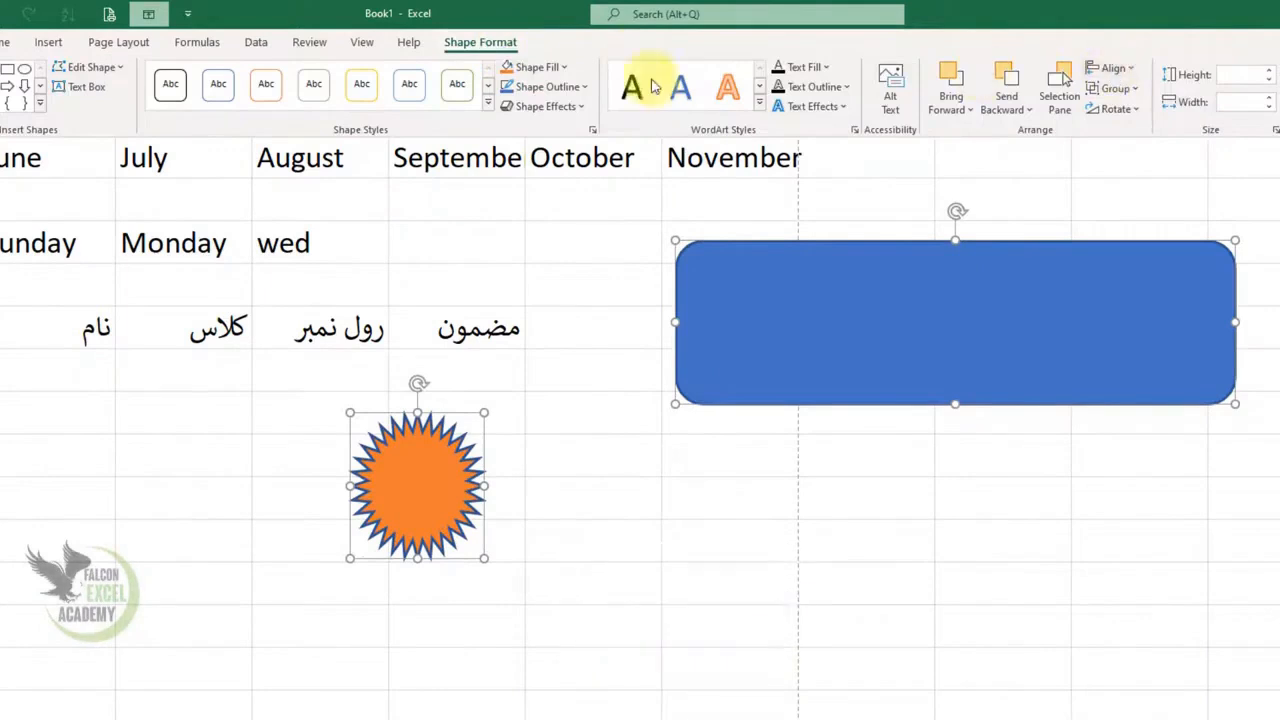
{"action": "left_click", "coordinate": [137, 46]}
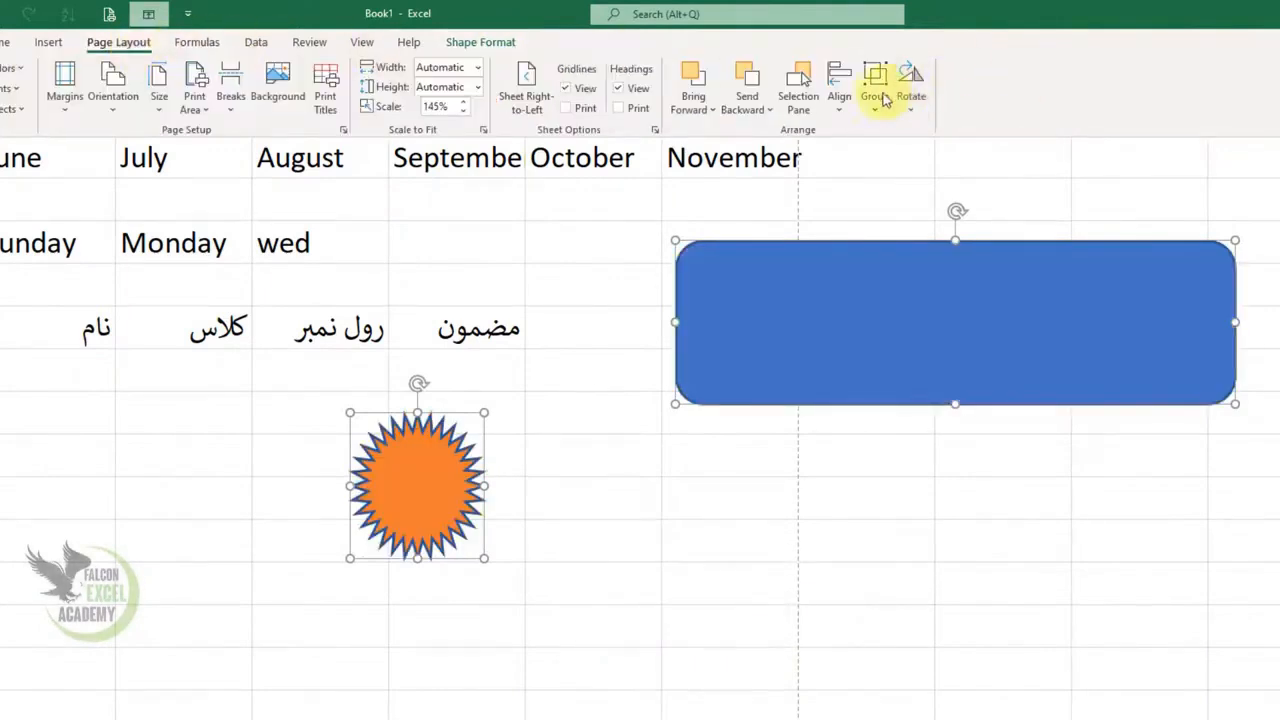
{"action": "left_click", "coordinate": [846, 105]}
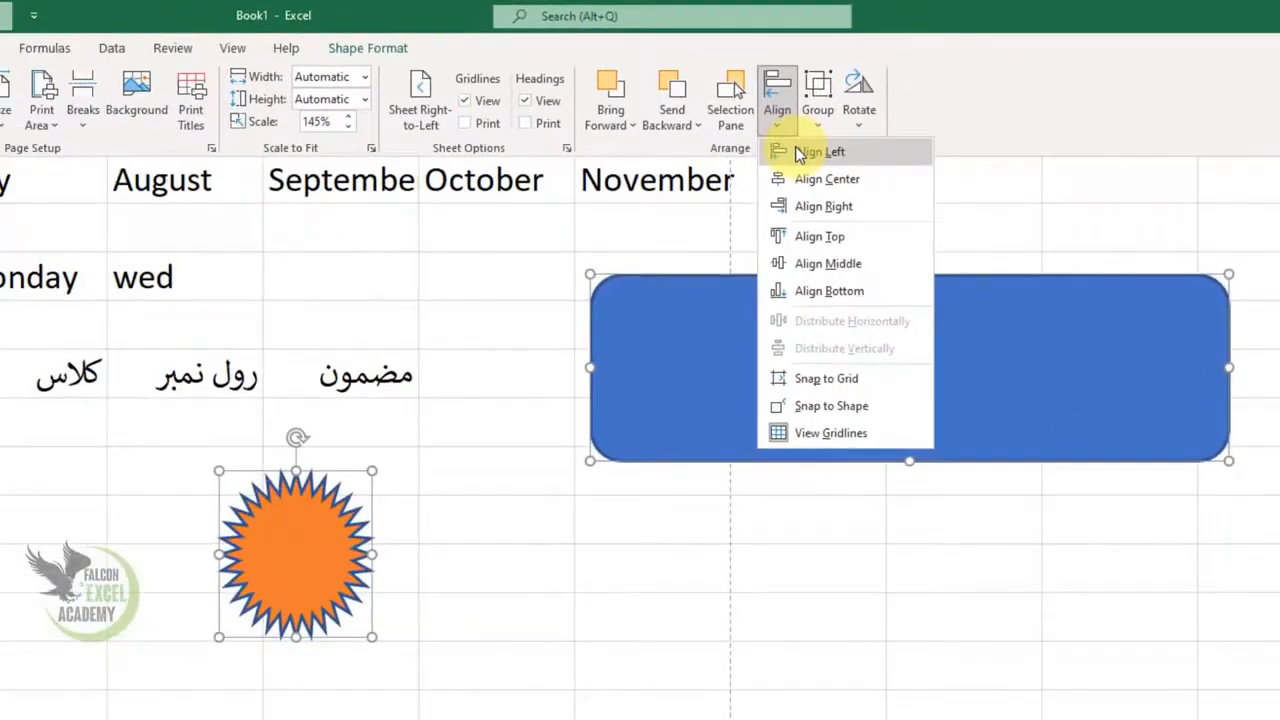
{"action": "left_click", "coordinate": [845, 410]}
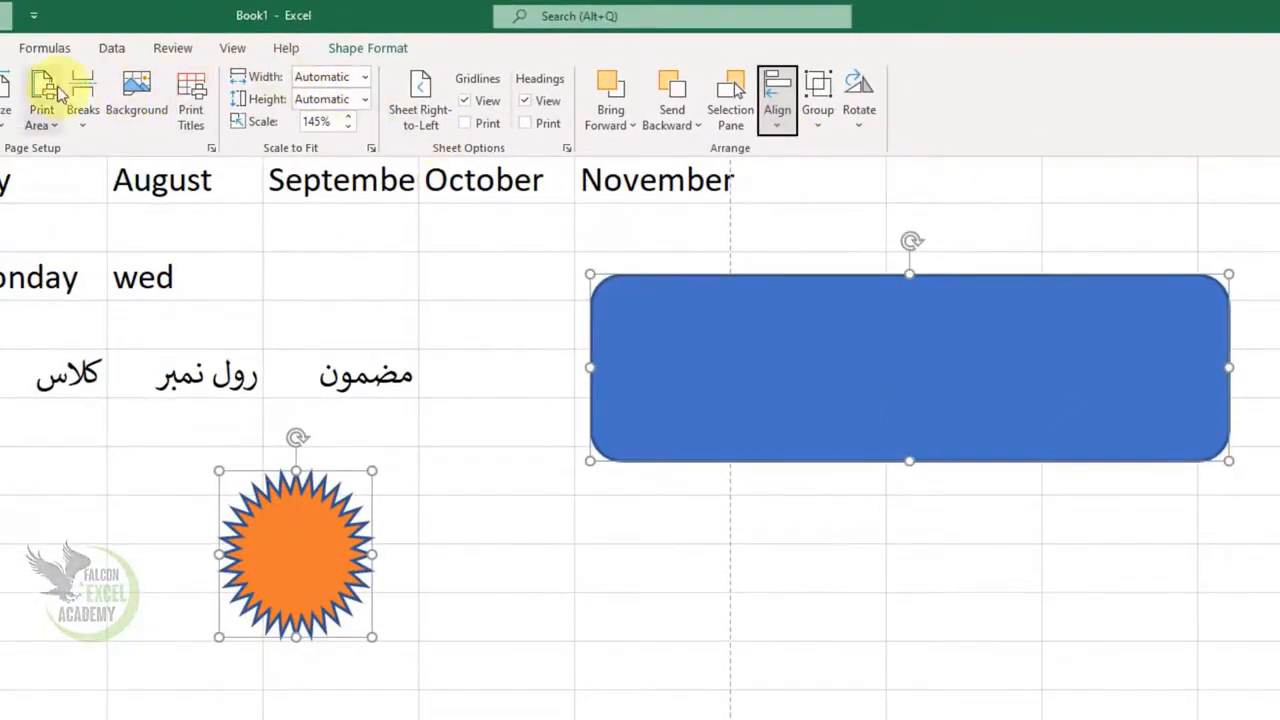
Align the selected star and rectangle with Align Center and Align Middle so the star sits in the rectangle's centre
{"action": "left_click", "coordinate": [782, 137]}
{"action": "left_click", "coordinate": [826, 179]}
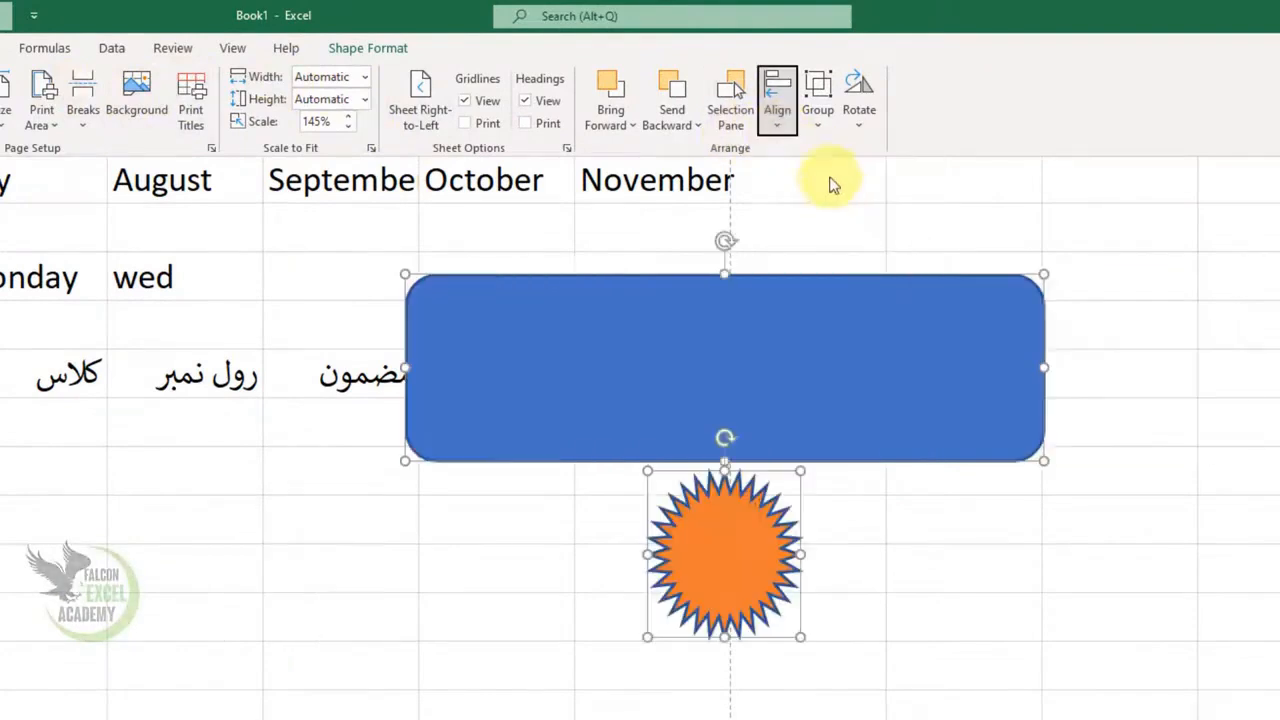
{"action": "left_click", "coordinate": [782, 124]}
{"action": "left_click", "coordinate": [828, 263]}
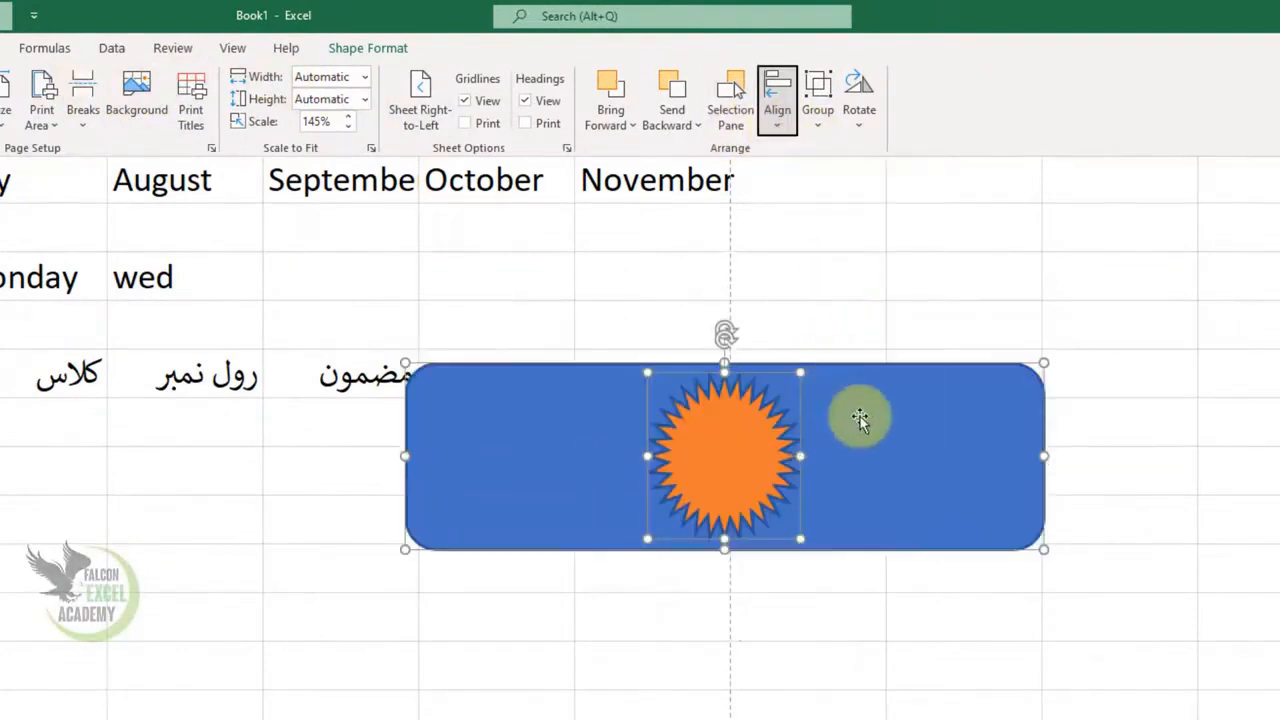
{"action": "left_click", "coordinate": [958, 428]}
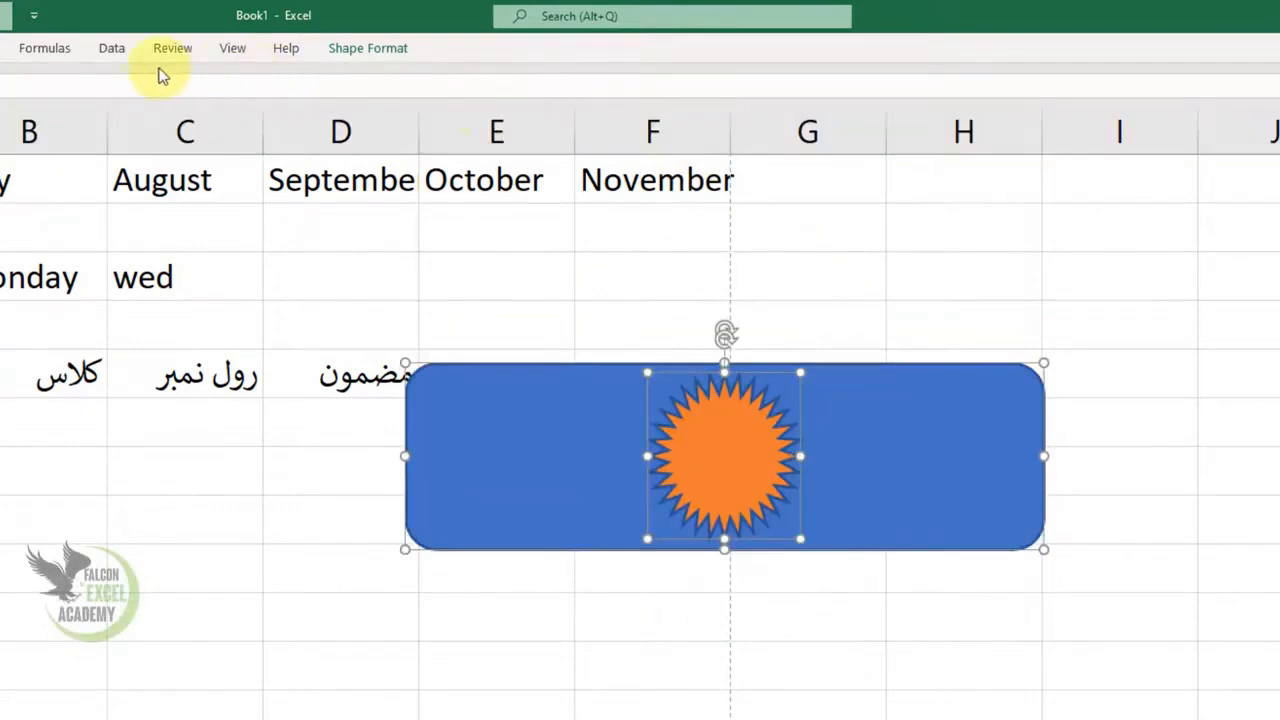
Align the selected star and rectangle with Align Left, Align Right and back to Align Center, and deselect both shapes
{"action": "left_click", "coordinate": [1, 49]}
{"action": "left_click", "coordinate": [783, 115]}
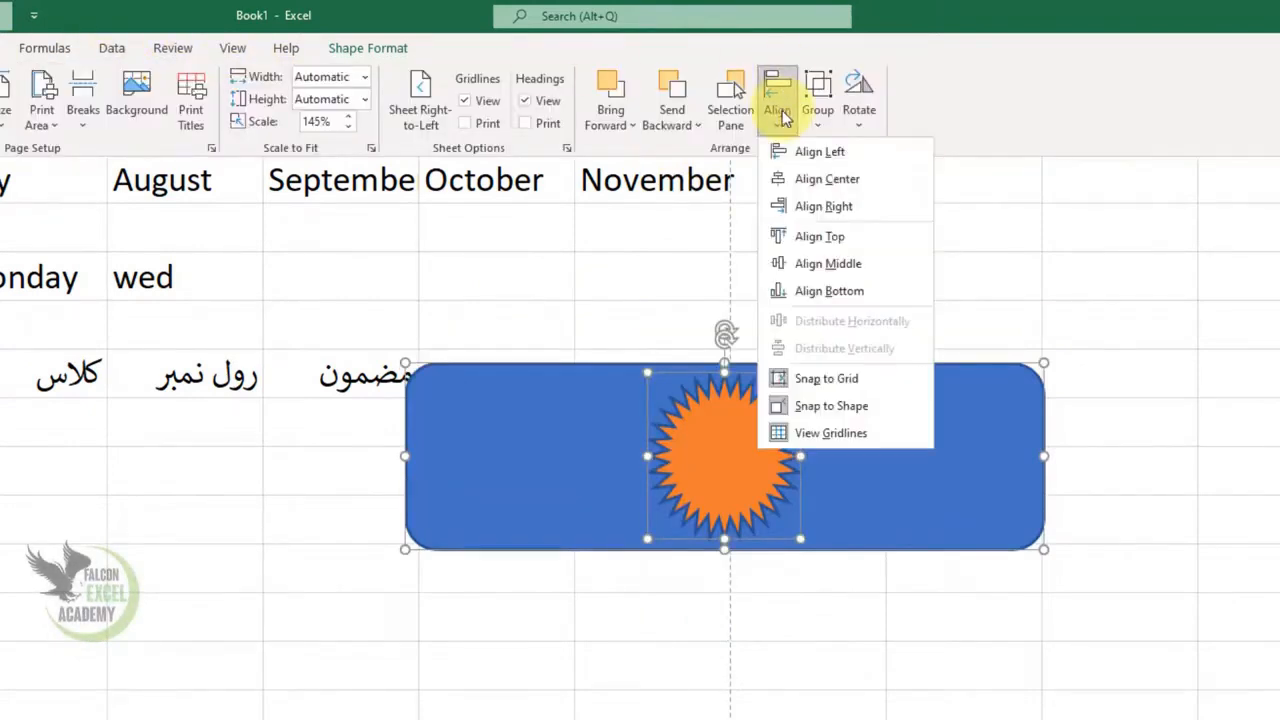
{"action": "left_click", "coordinate": [814, 151]}
{"action": "left_click", "coordinate": [779, 118]}
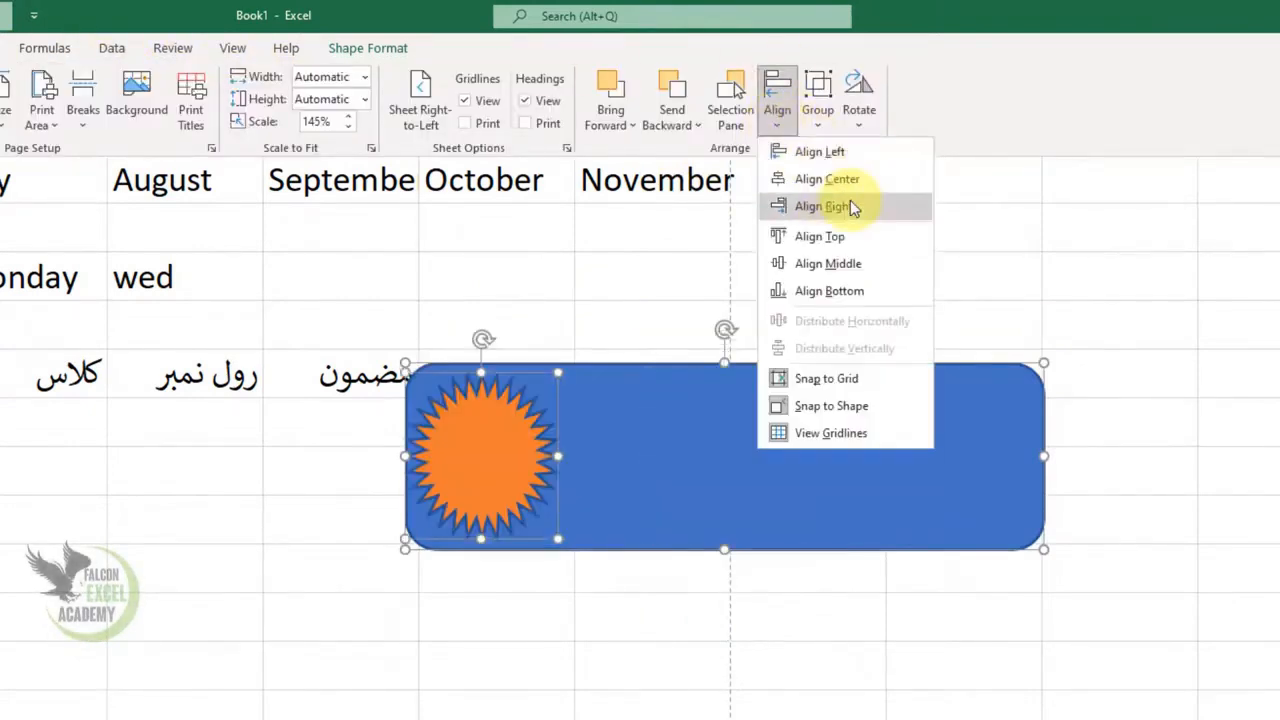
{"action": "left_click", "coordinate": [826, 206]}
{"action": "left_click", "coordinate": [777, 112]}
{"action": "left_click", "coordinate": [826, 179]}
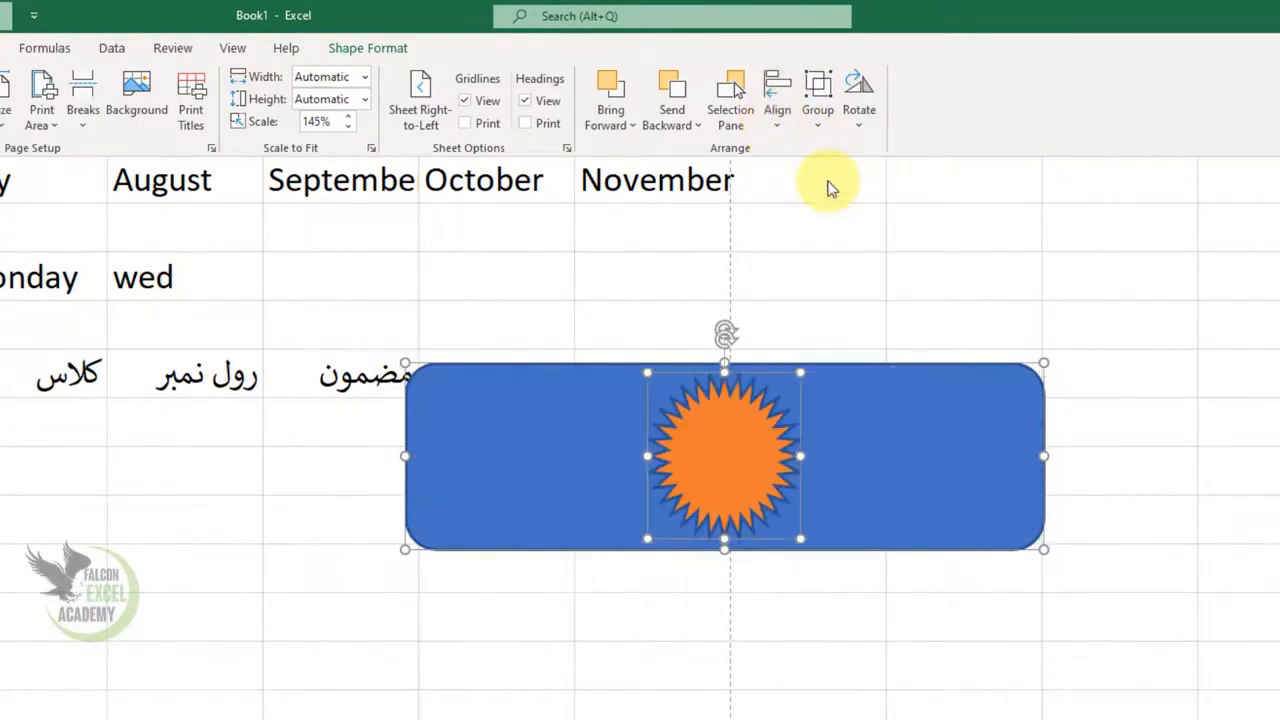
{"action": "left_click", "coordinate": [894, 329]}
{"action": "left_click", "coordinate": [1035, 307]}
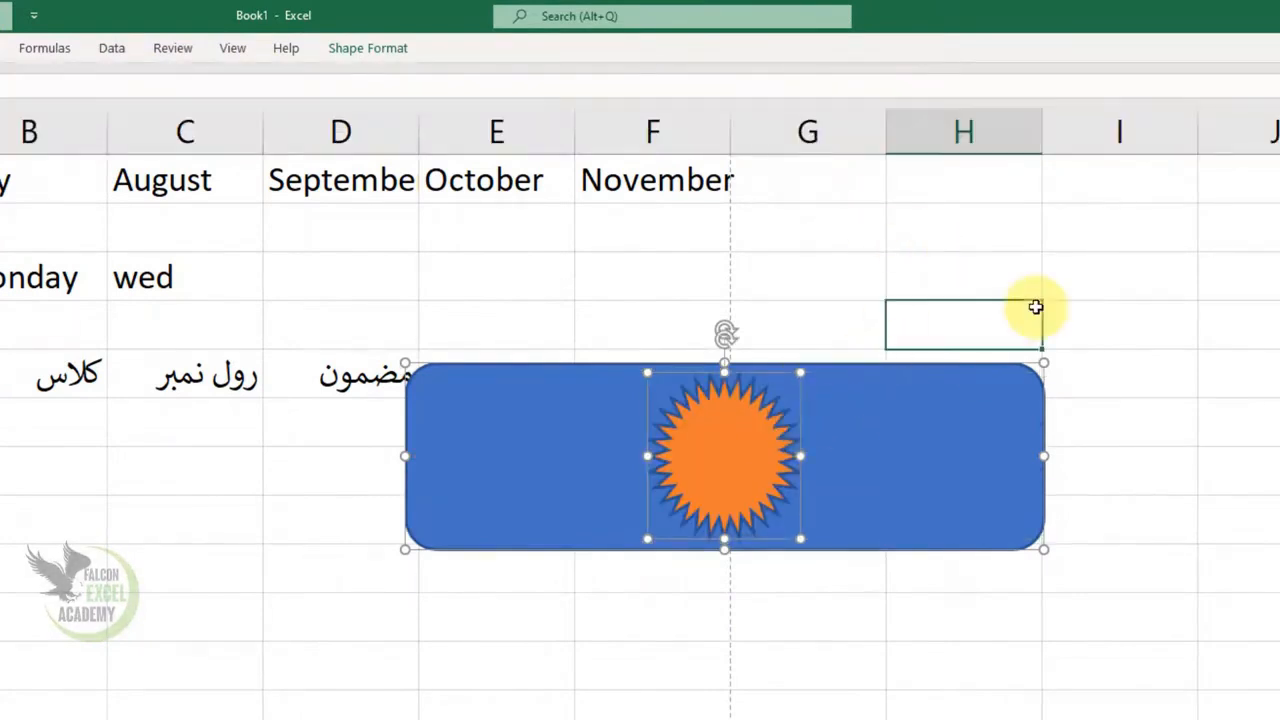
Group the star and the rectangle and move the group clear of the Urdu headings to about E5:I8
{"action": "left_click", "coordinate": [745, 461]}
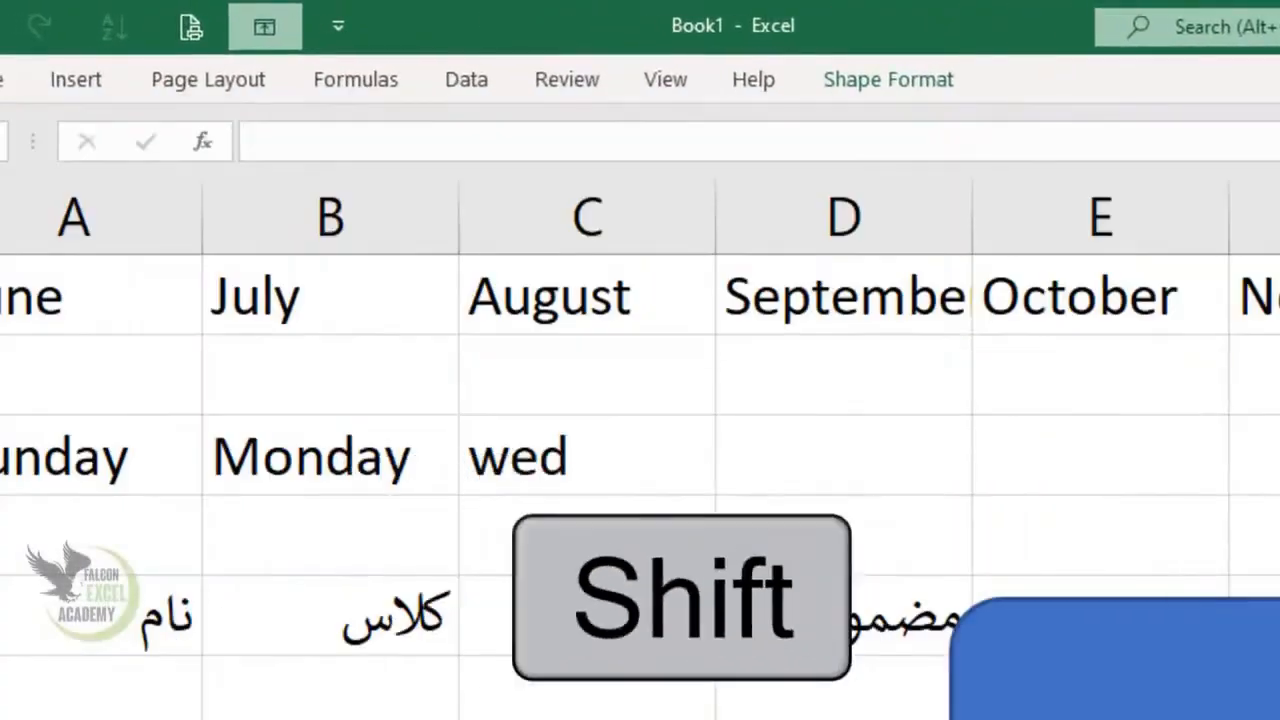
{"action": "left_click", "coordinate": [892, 468], "text": "shift"}
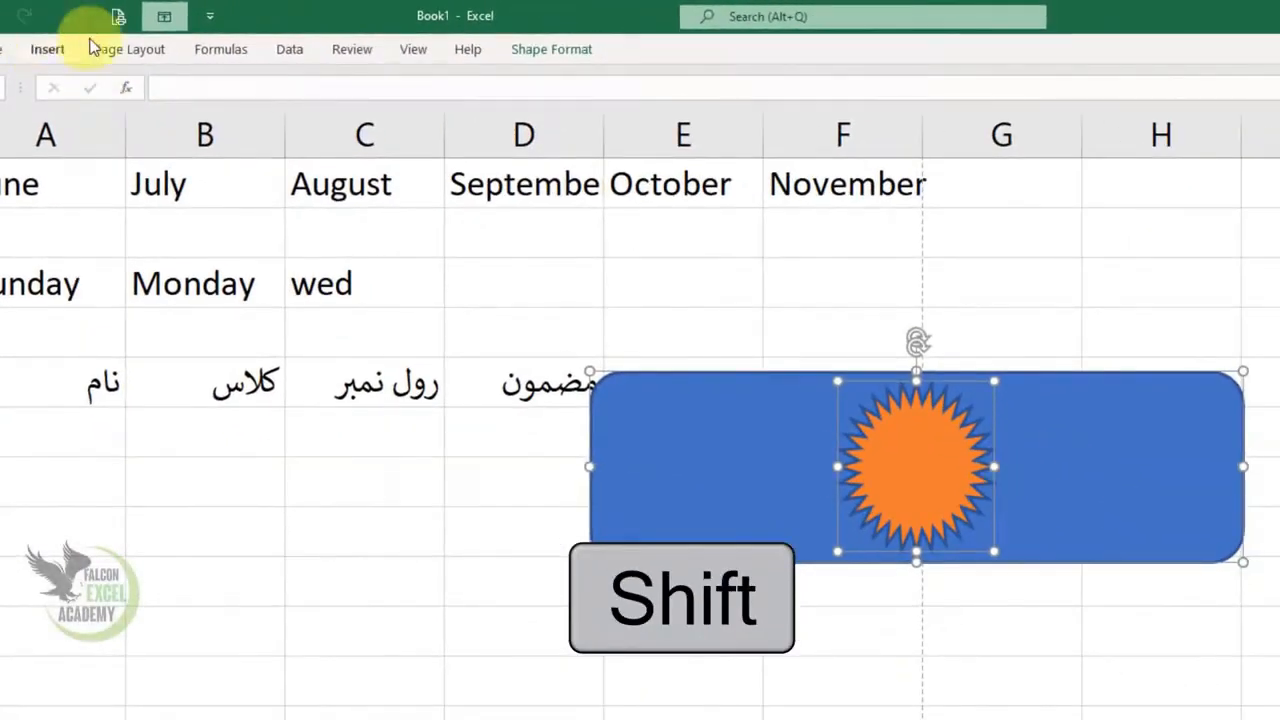
{"action": "left_click", "coordinate": [129, 49]}
{"action": "left_click", "coordinate": [1014, 130]}
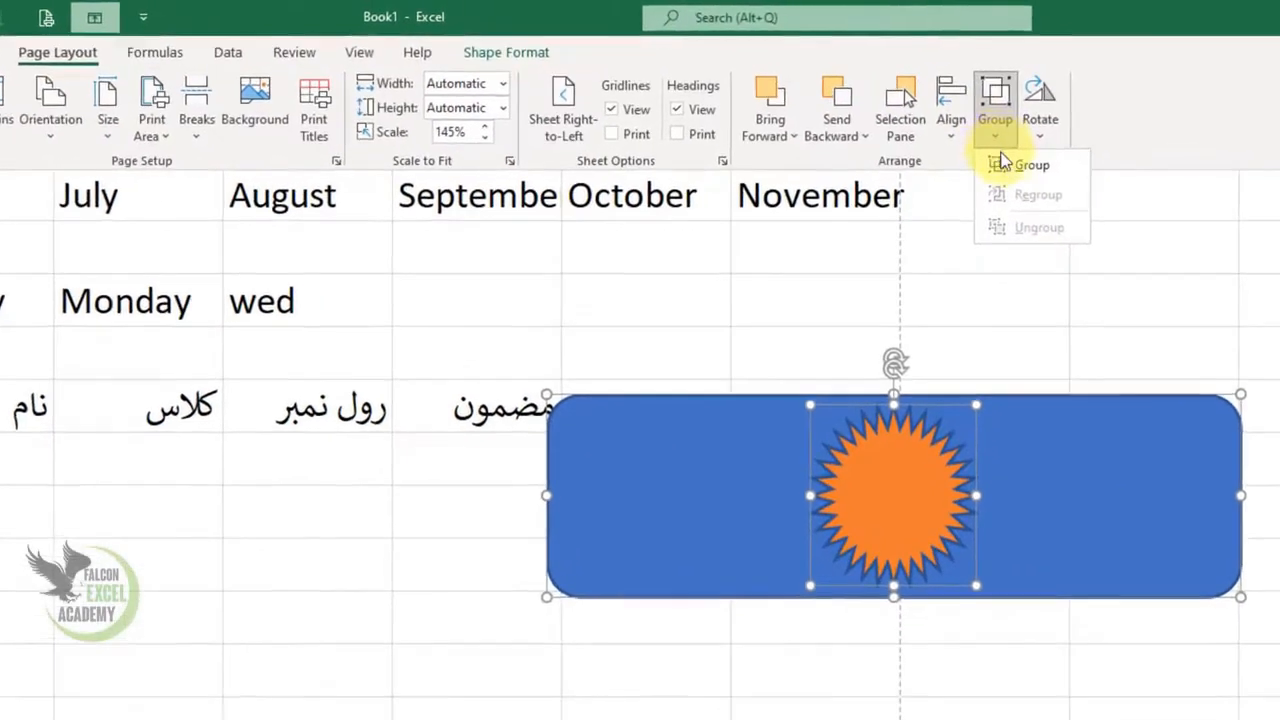
{"action": "left_click", "coordinate": [1030, 158]}
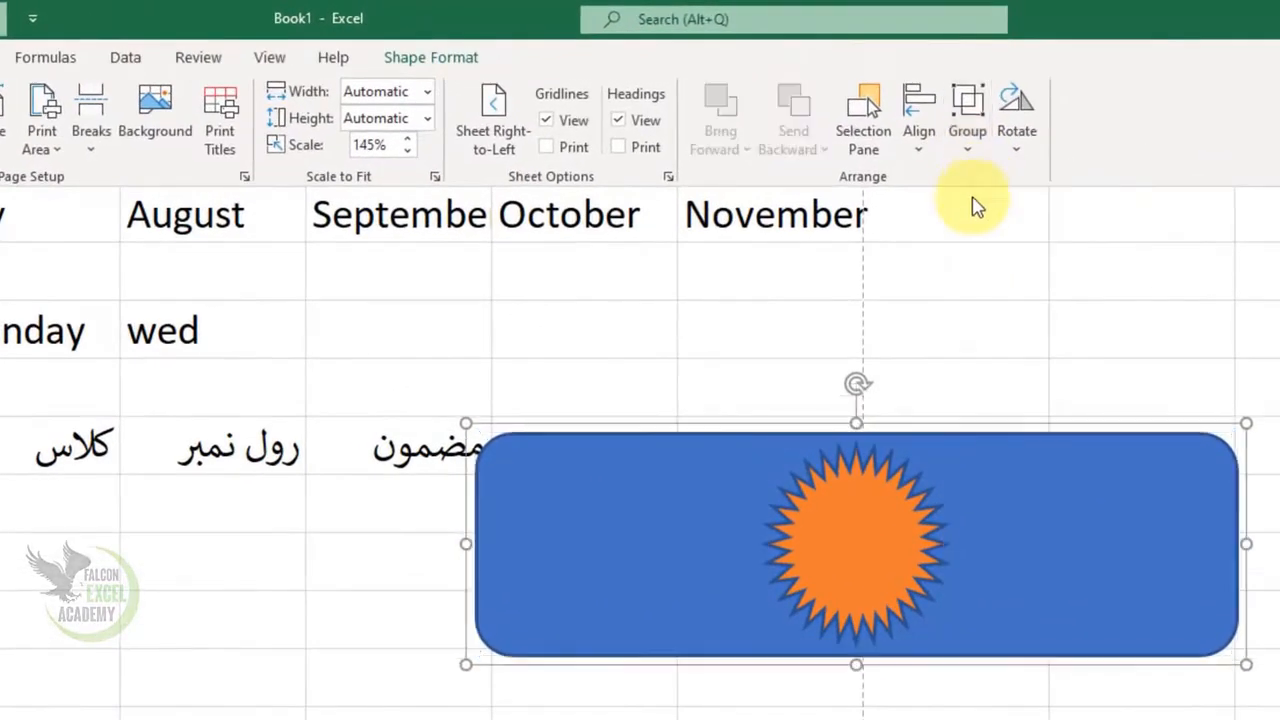
{"action": "left_click", "coordinate": [1193, 491]}
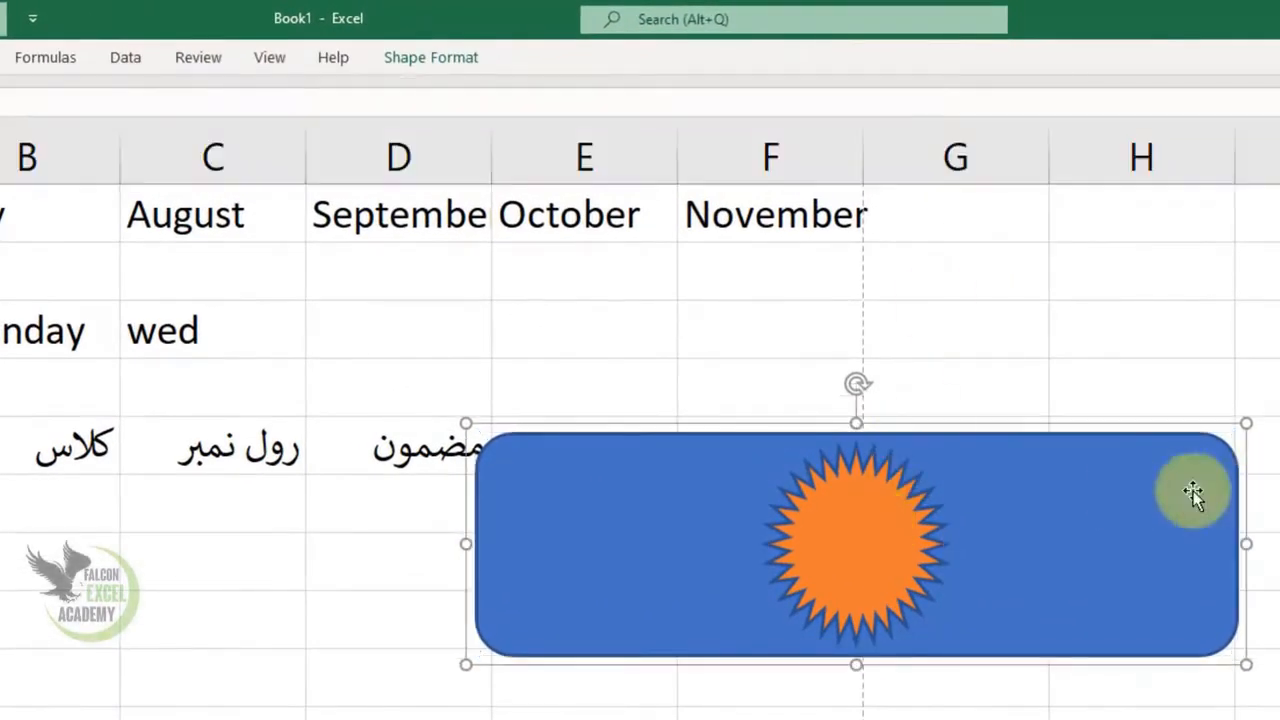
{"action": "left_click_drag", "start_coordinate": [1014, 523], "coordinate": [1121, 539]}
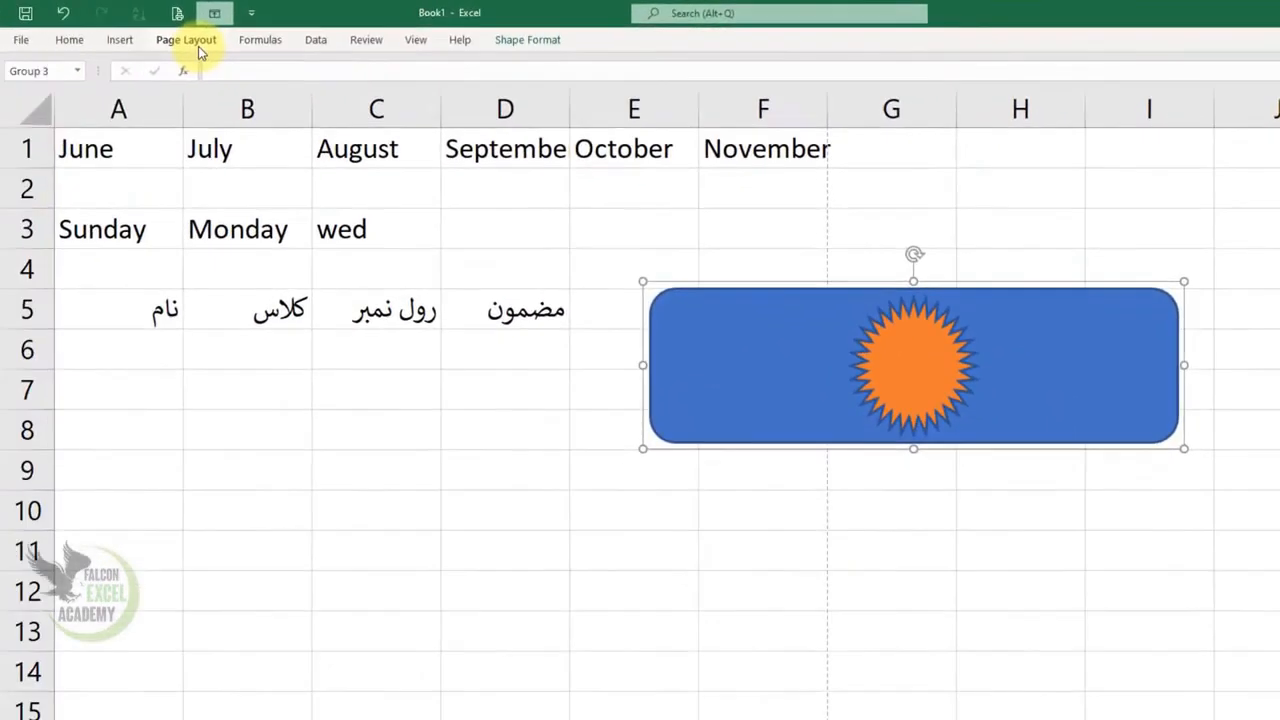
Ungroup the shapes and move the star on its own to about E7:E10, overlapping the rectangle's lower corner
{"action": "left_click", "coordinate": [199, 47]}
{"action": "left_click", "coordinate": [875, 105]}
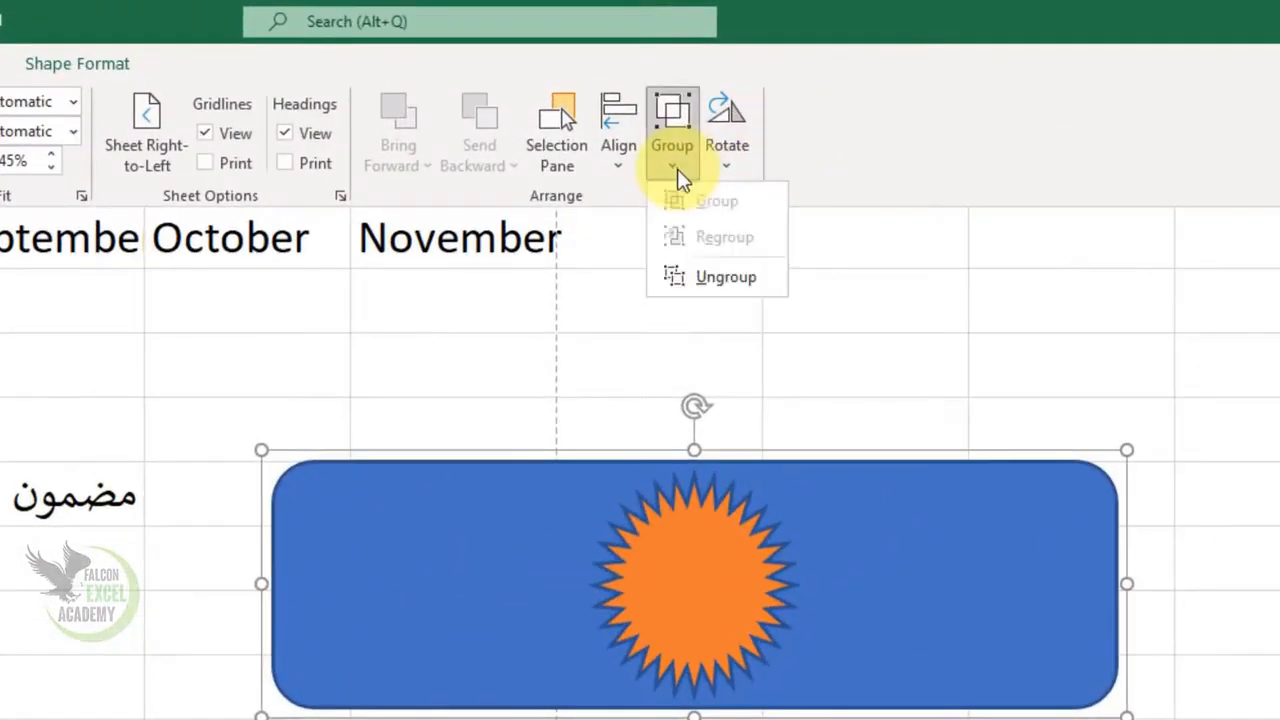
{"action": "left_click", "coordinate": [717, 277]}
{"action": "left_click", "coordinate": [975, 290]}
{"action": "left_click_drag", "start_coordinate": [733, 590], "coordinate": [285, 719]}
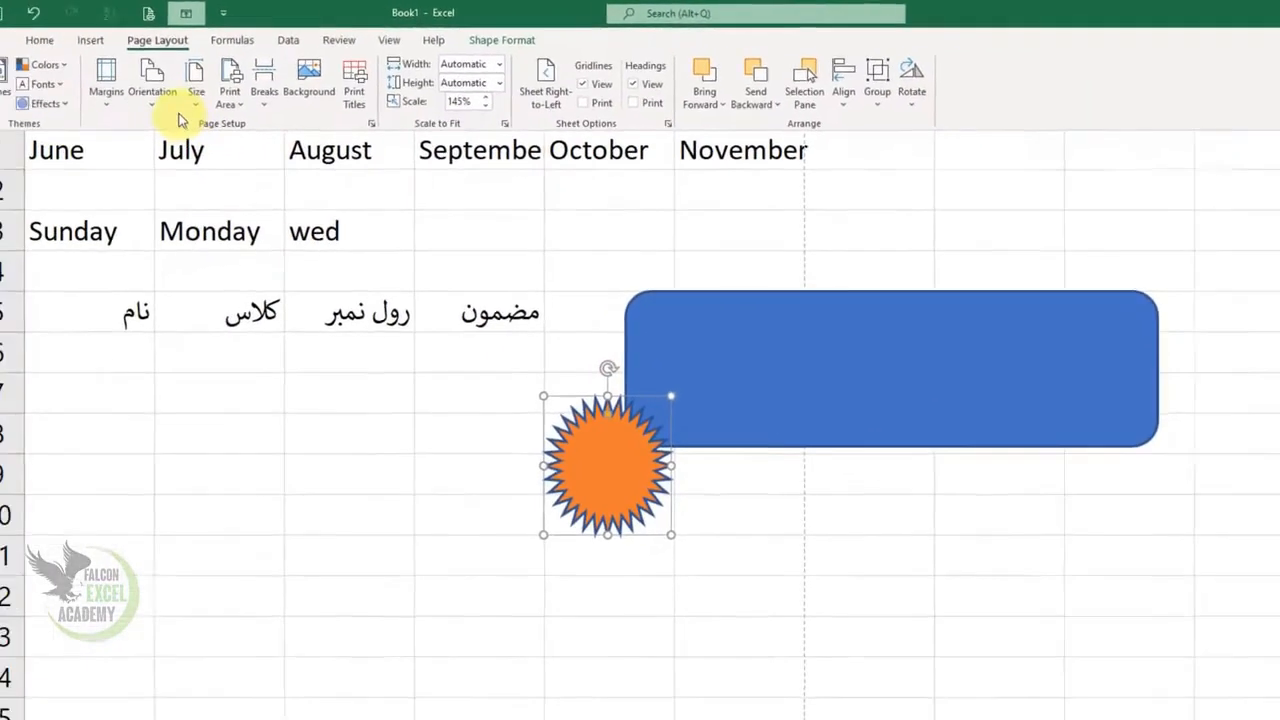
Draw an up block arrow over about C7:C13, below the Urdu headings
{"action": "left_click", "coordinate": [90, 40]}
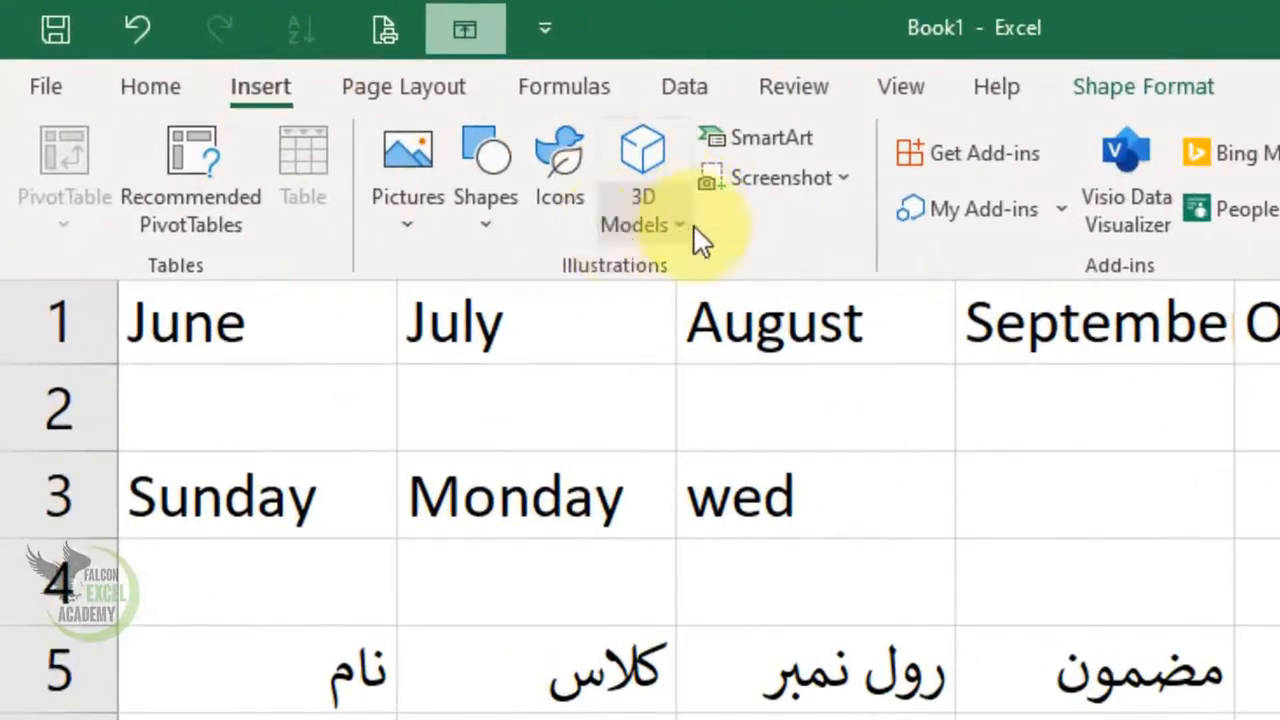
{"action": "left_click", "coordinate": [499, 228]}
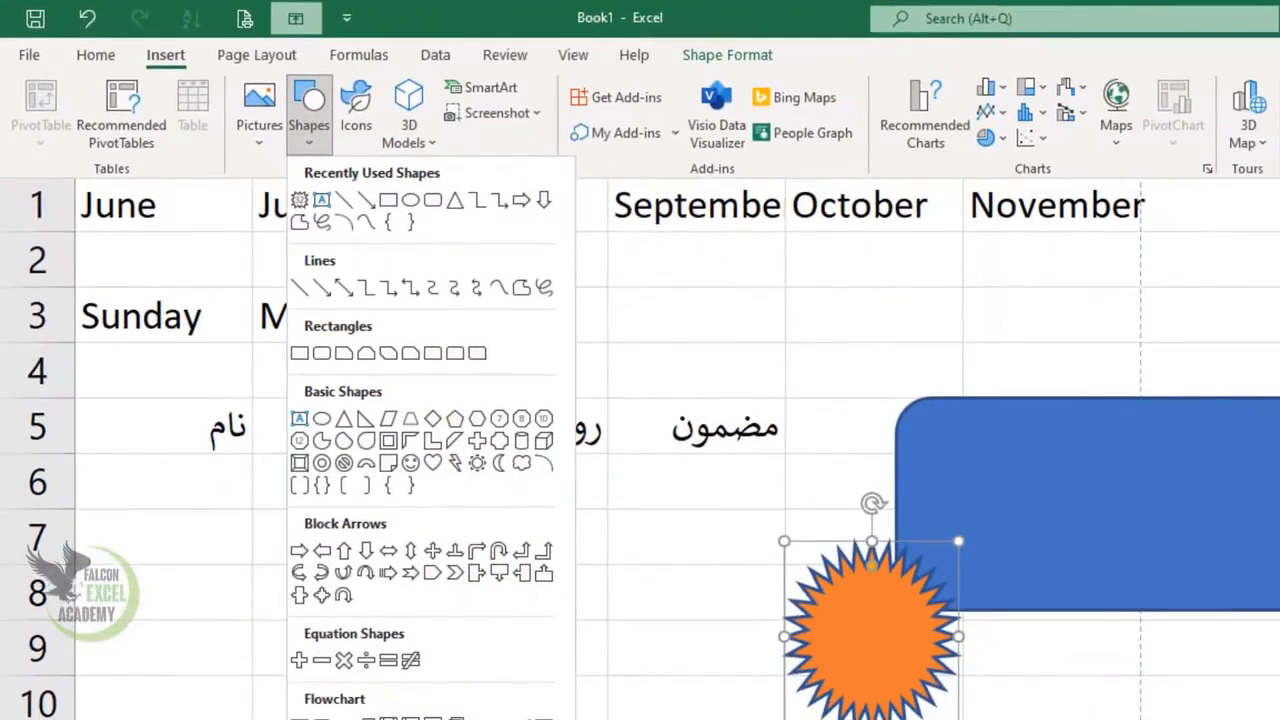
{"action": "left_click", "coordinate": [343, 550]}
{"action": "left_click_drag", "start_coordinate": [425, 541], "coordinate": [659, 719]}
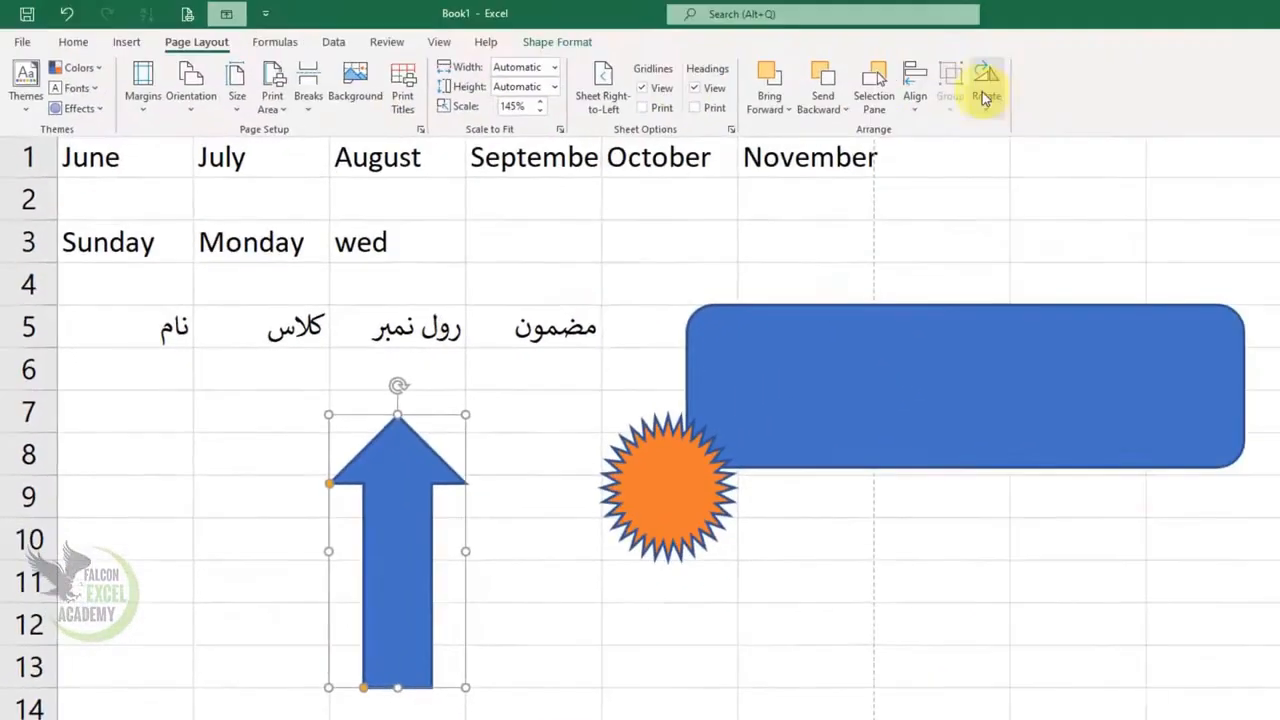
Flip the up arrow horizontally and deselect it by selecting cell D7
{"action": "left_click", "coordinate": [980, 86]}
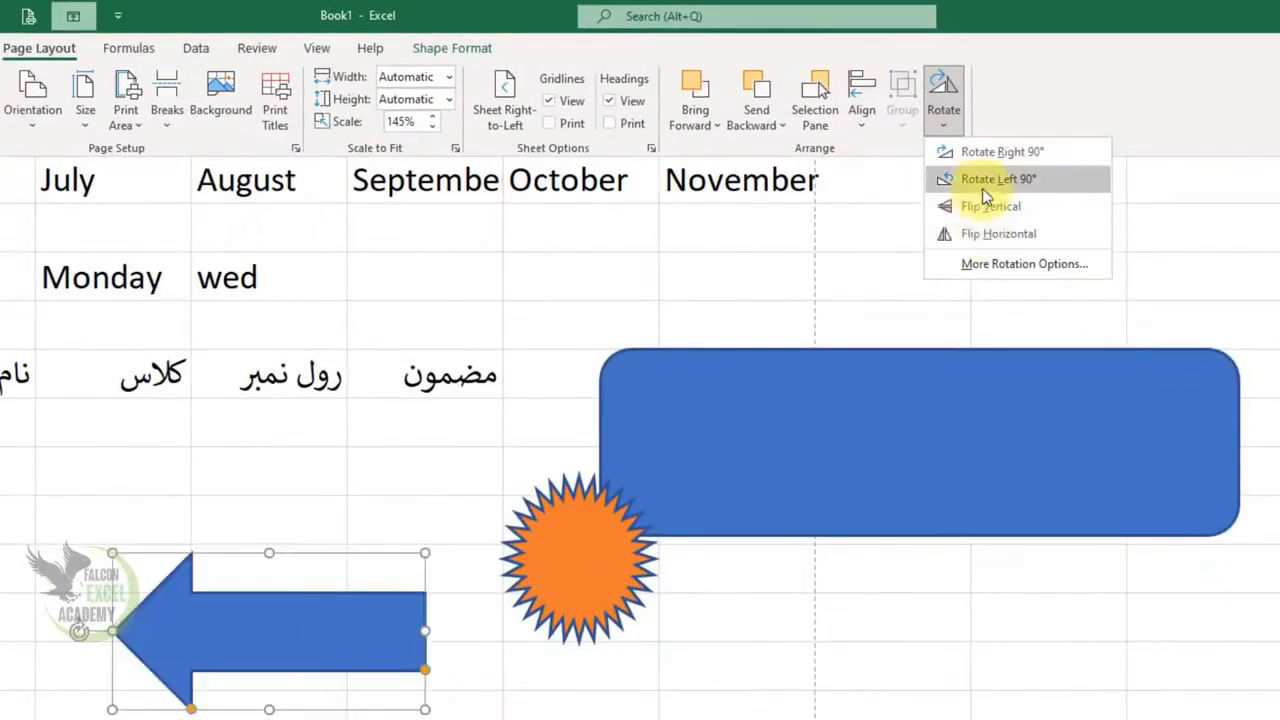
{"action": "left_click", "coordinate": [990, 236]}
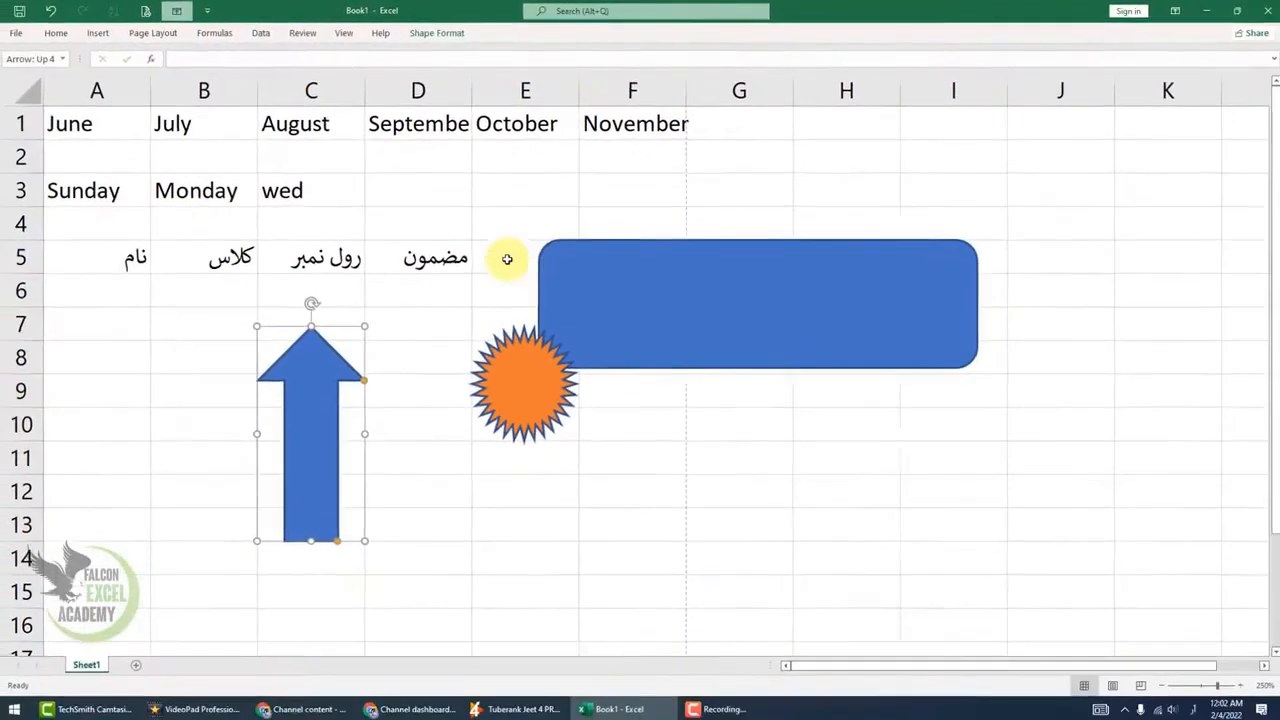
{"action": "left_click", "coordinate": [472, 459]}
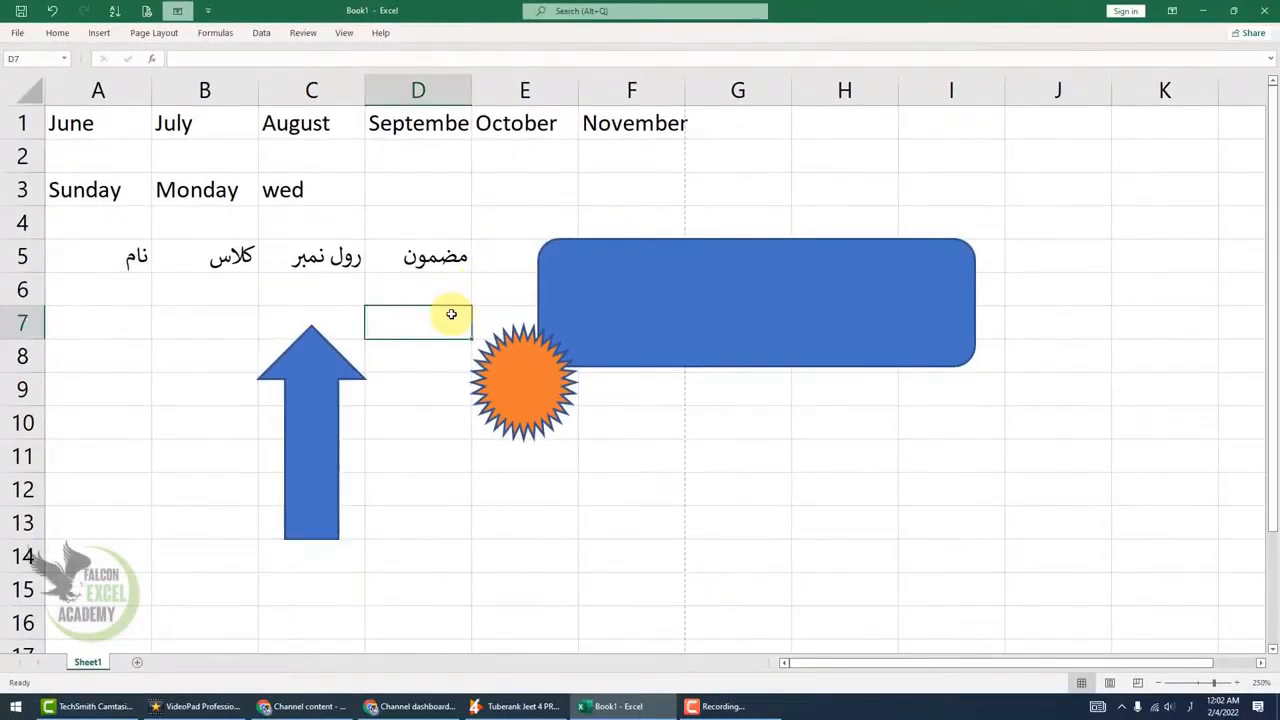
{"action": "left_click", "coordinate": [154, 33]}
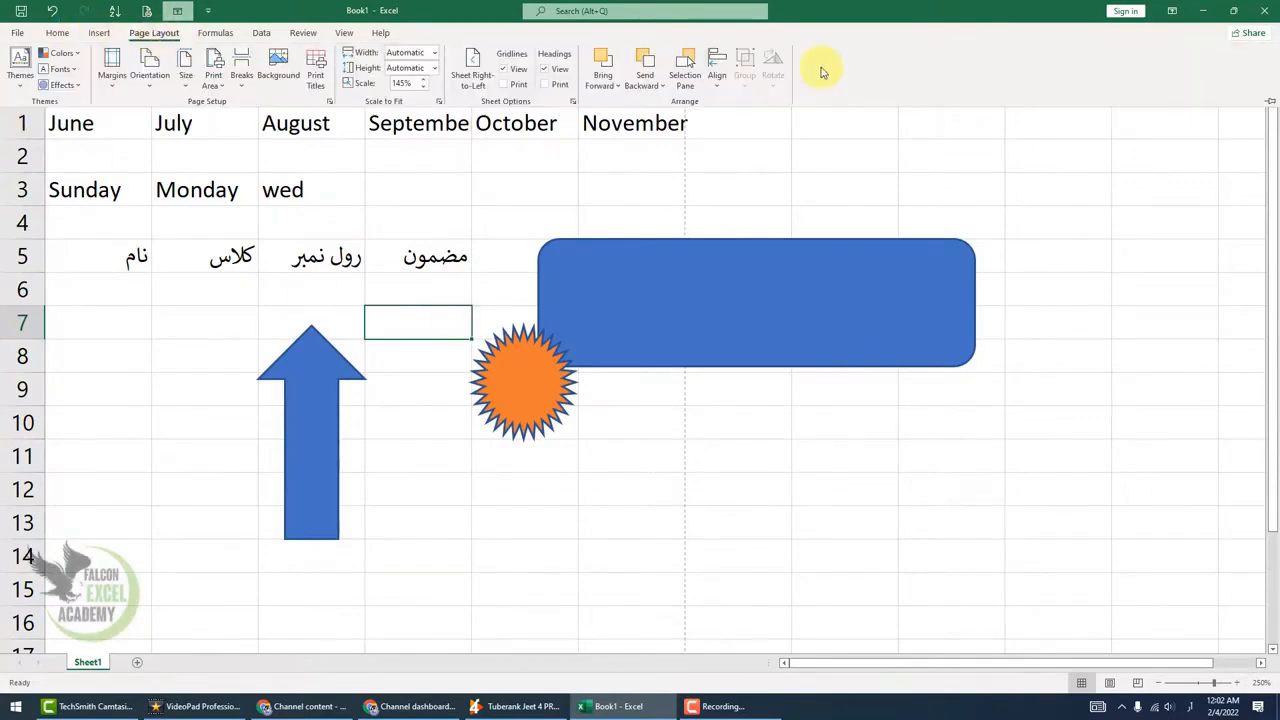